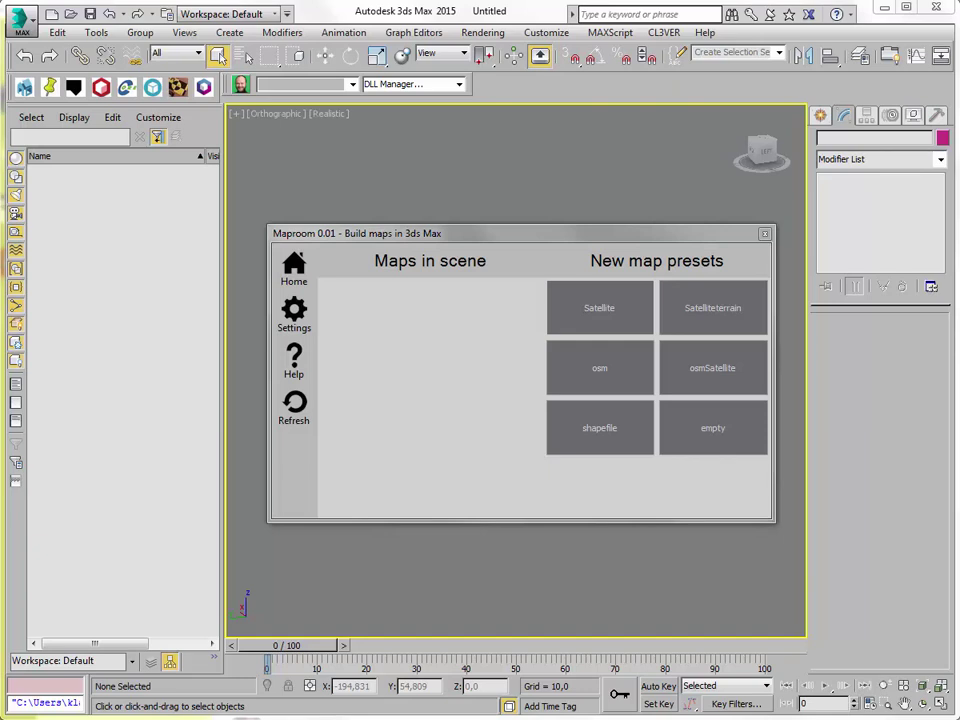
Create a map from the Satellite preset, open its layer settings and show the viewport in Top view
{"action": "left_click", "coordinate": [598, 312]}
{"action": "left_click", "coordinate": [444, 296]}
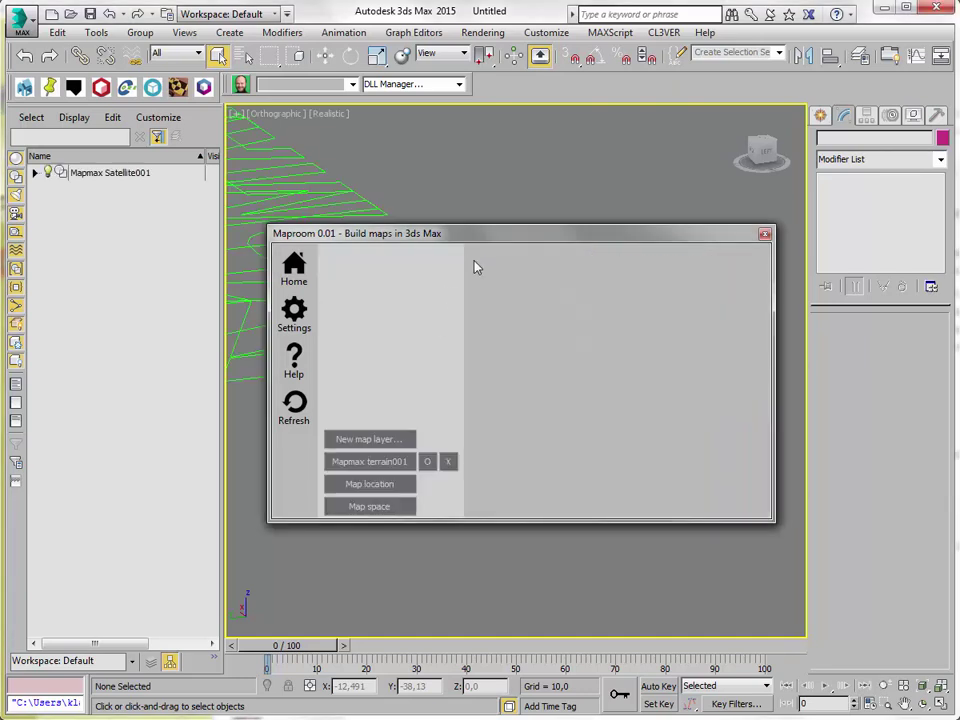
{"action": "left_click_drag", "start_coordinate": [490, 243], "coordinate": [564, 457]}
{"action": "key", "text": "t"}
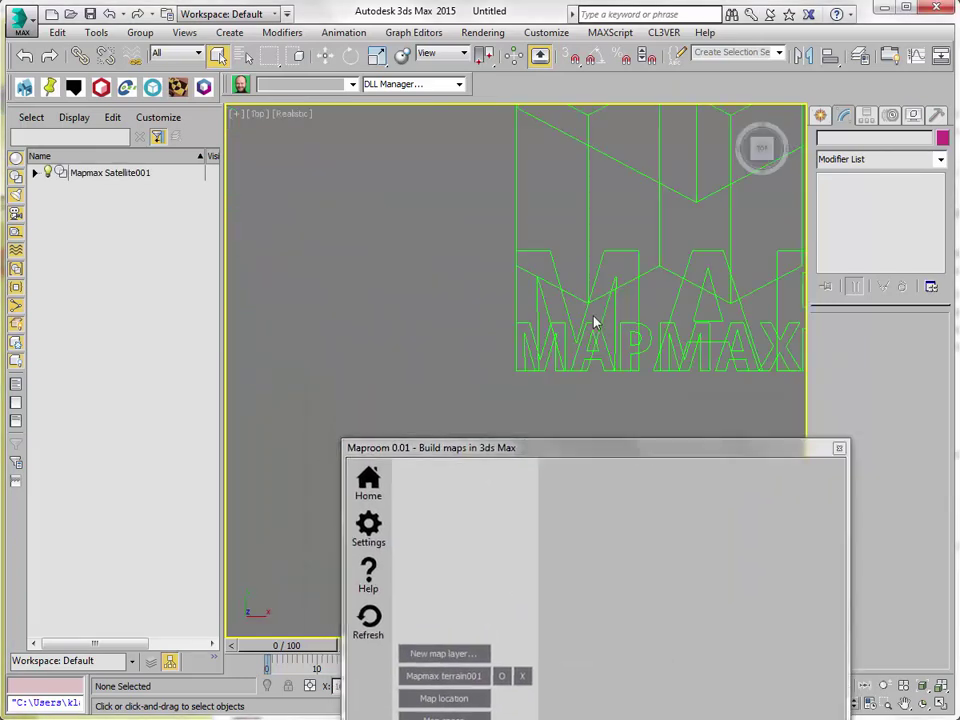
{"action": "scroll", "coordinate": [594, 321], "scroll_direction": "up", "scroll_amount": 4}
{"action": "scroll", "coordinate": [594, 320], "scroll_direction": "down", "scroll_amount": 5}
Set the map space location to longitude 0 and latitude 0 and update the space
{"action": "left_click_drag", "start_coordinate": [559, 448], "coordinate": [520, 232]}
{"action": "left_click", "coordinate": [418, 505]}
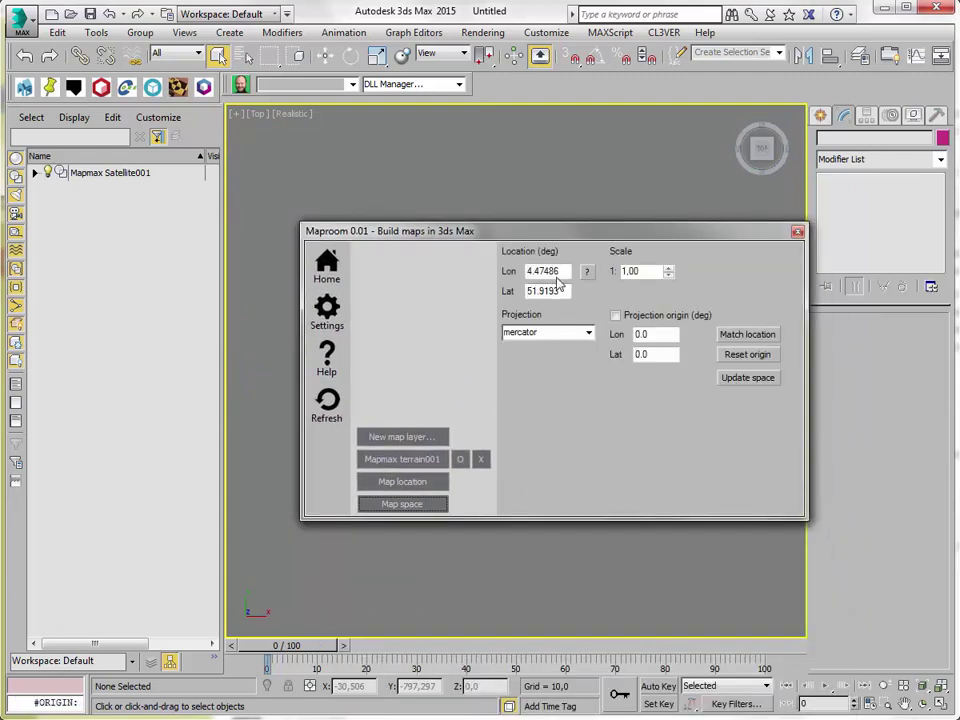
{"action": "left_click_drag", "start_coordinate": [564, 275], "coordinate": [506, 255]}
{"action": "type", "text": "0"}
{"action": "left_click_drag", "start_coordinate": [563, 291], "coordinate": [491, 289]}
{"action": "type", "text": "0"}
{"action": "left_click", "coordinate": [560, 272]}
{"action": "left_click", "coordinate": [735, 378]}
Rename the map's terrain layer to Base
{"action": "left_click", "coordinate": [430, 459]}
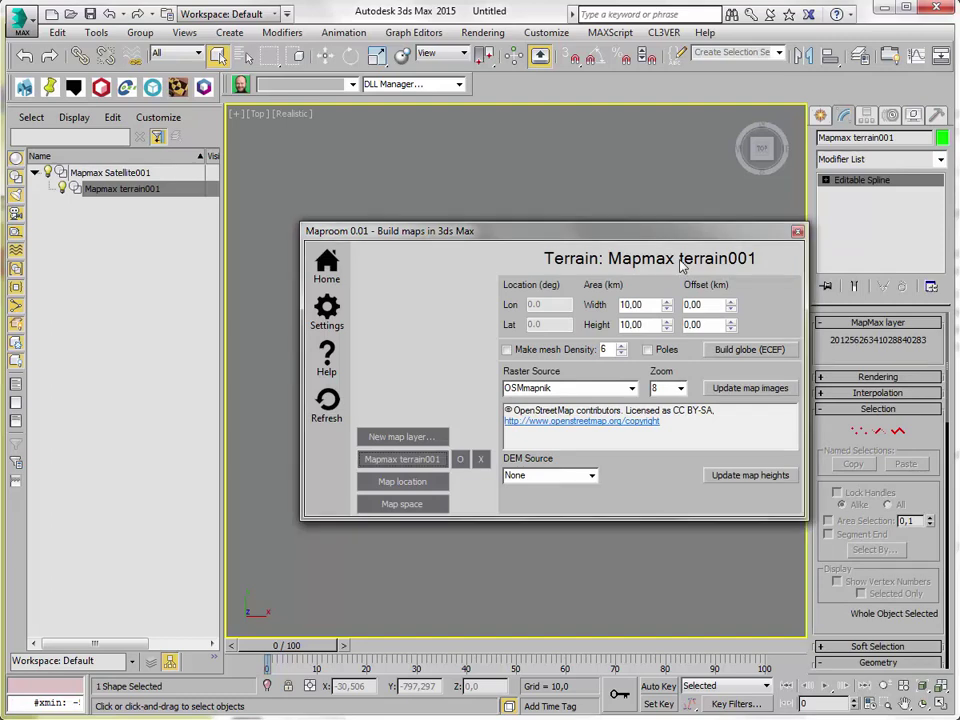
{"action": "left_click", "coordinate": [683, 263]}
{"action": "left_click", "coordinate": [420, 183]}
{"action": "left_click_drag", "start_coordinate": [420, 183], "coordinate": [315, 188]}
{"action": "type", "text": "Base"}
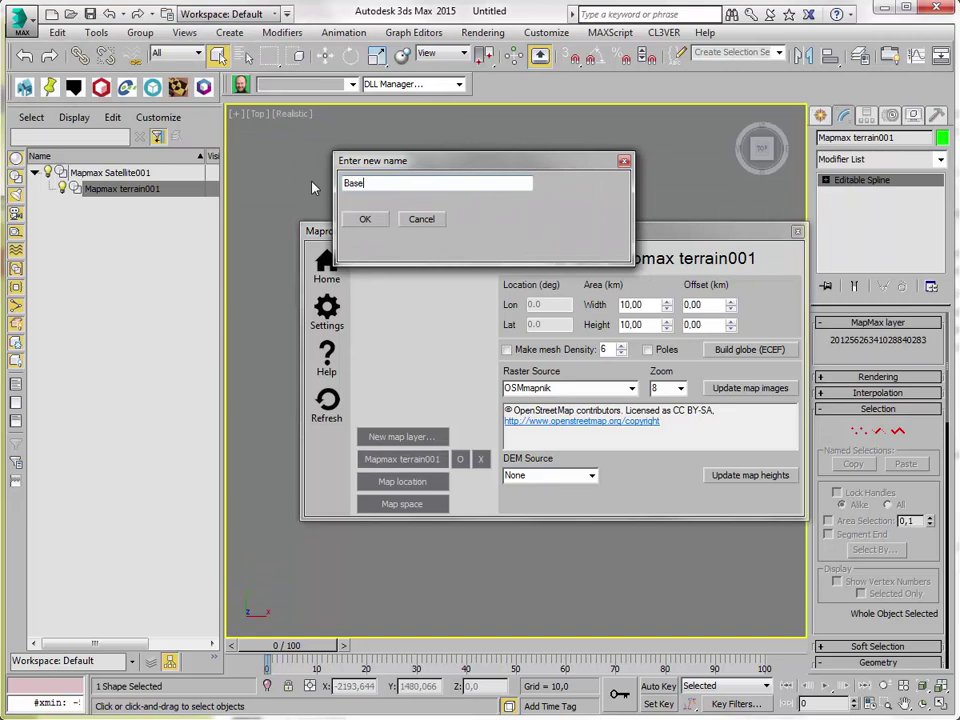
{"action": "left_click", "coordinate": [366, 219]}
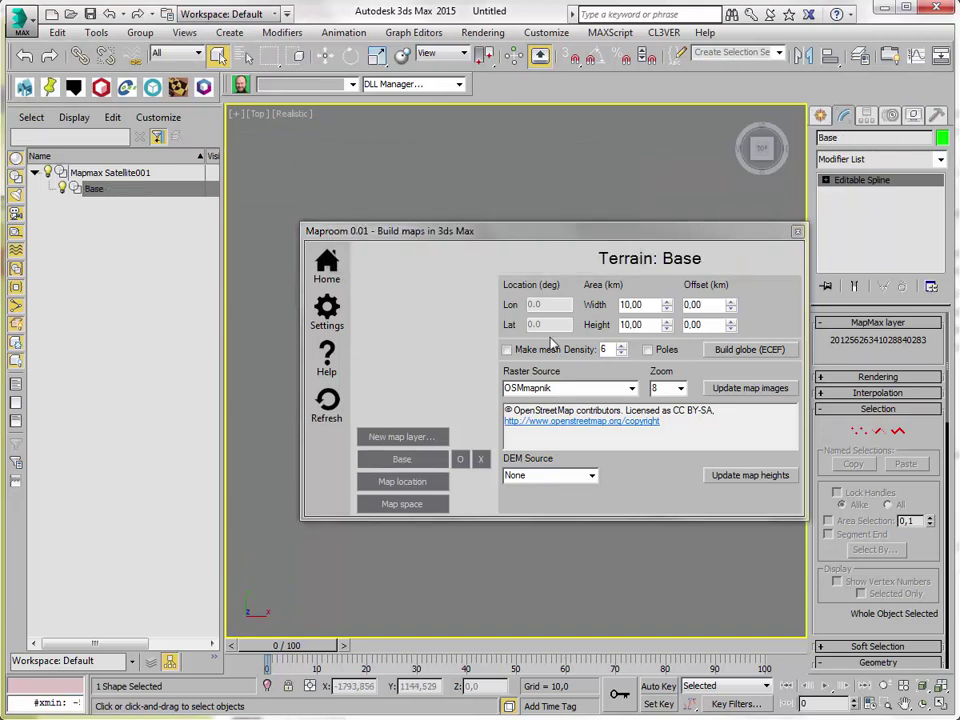
Set the Base layer to zoom 3 with Mapquest open aerial (zoom 0-11) as raster source and update its map images
{"action": "left_click", "coordinate": [681, 388]}
{"action": "left_click", "coordinate": [671, 430]}
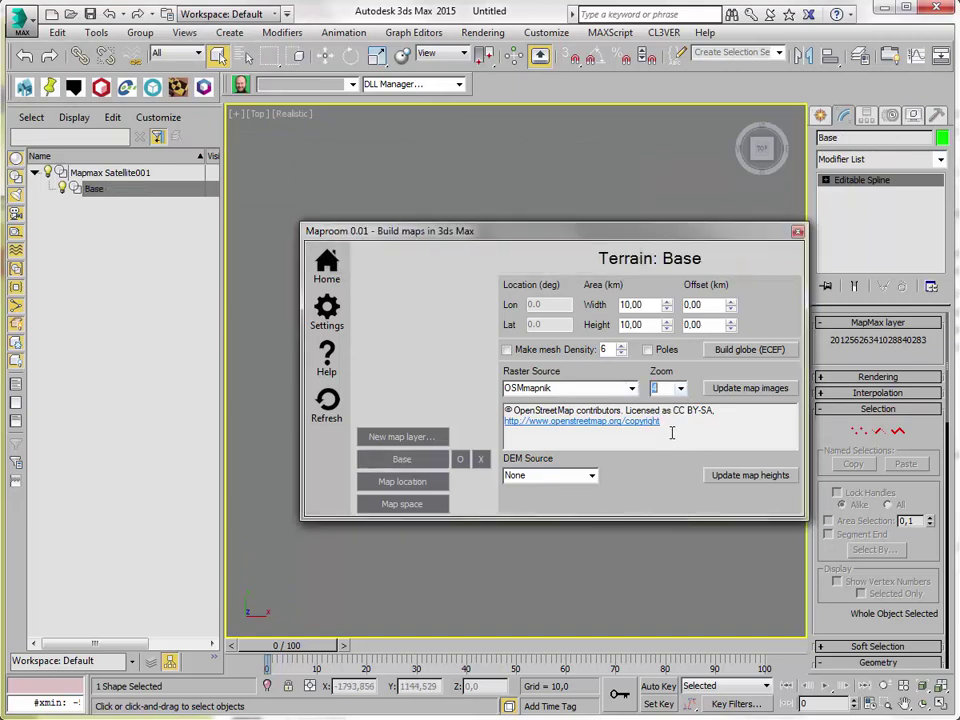
{"action": "left_click", "coordinate": [681, 388]}
{"action": "left_click", "coordinate": [671, 420]}
{"action": "left_click", "coordinate": [632, 390]}
{"action": "left_click", "coordinate": [632, 390]}
{"action": "left_click", "coordinate": [605, 518]}
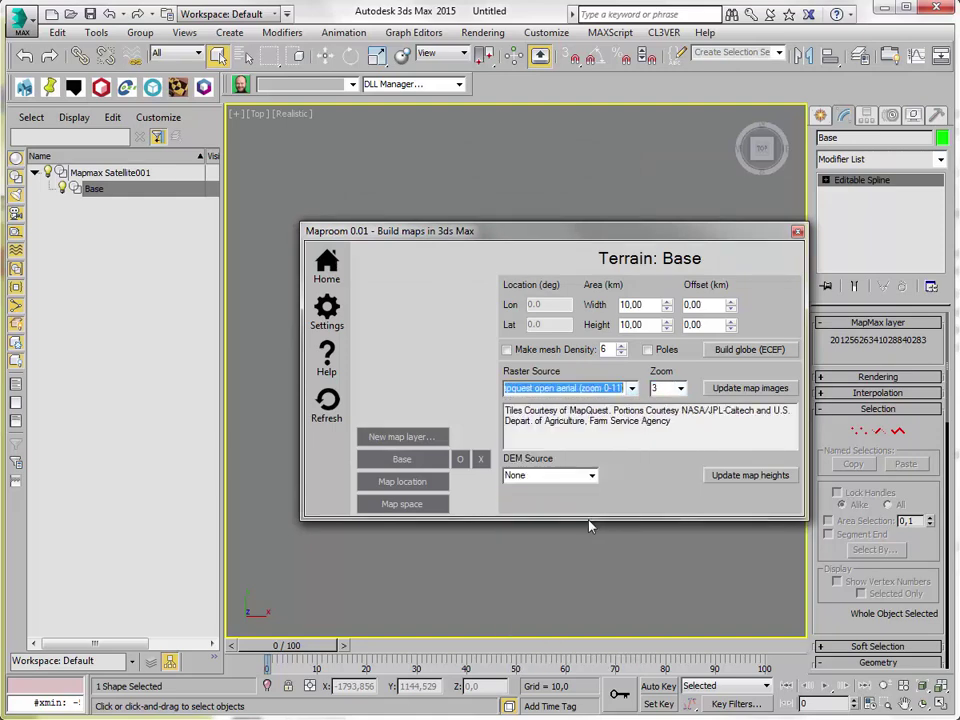
{"action": "left_click", "coordinate": [752, 390]}
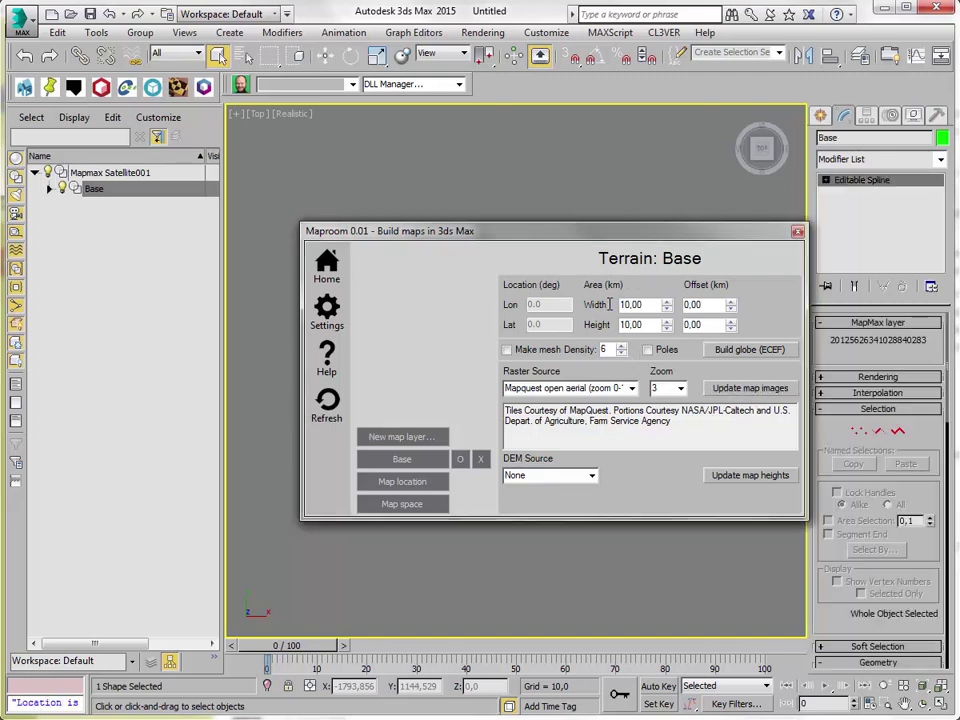
Set the Base layer's area to 25000 km wide and 25000 km high and update its map images
{"action": "left_click_drag", "start_coordinate": [631, 304], "coordinate": [607, 304]}
{"action": "type", "text": "25000"}
{"action": "left_click_drag", "start_coordinate": [632, 324], "coordinate": [617, 326]}
{"action": "type", "text": "2500"}
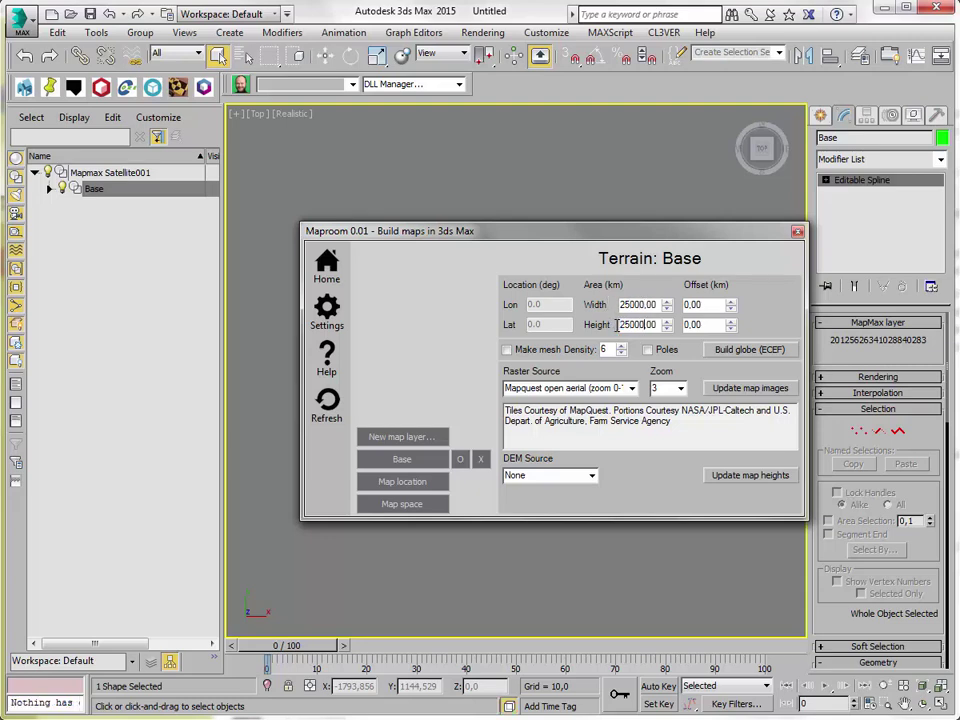
{"action": "left_click_drag", "start_coordinate": [662, 246], "coordinate": [648, 231]}
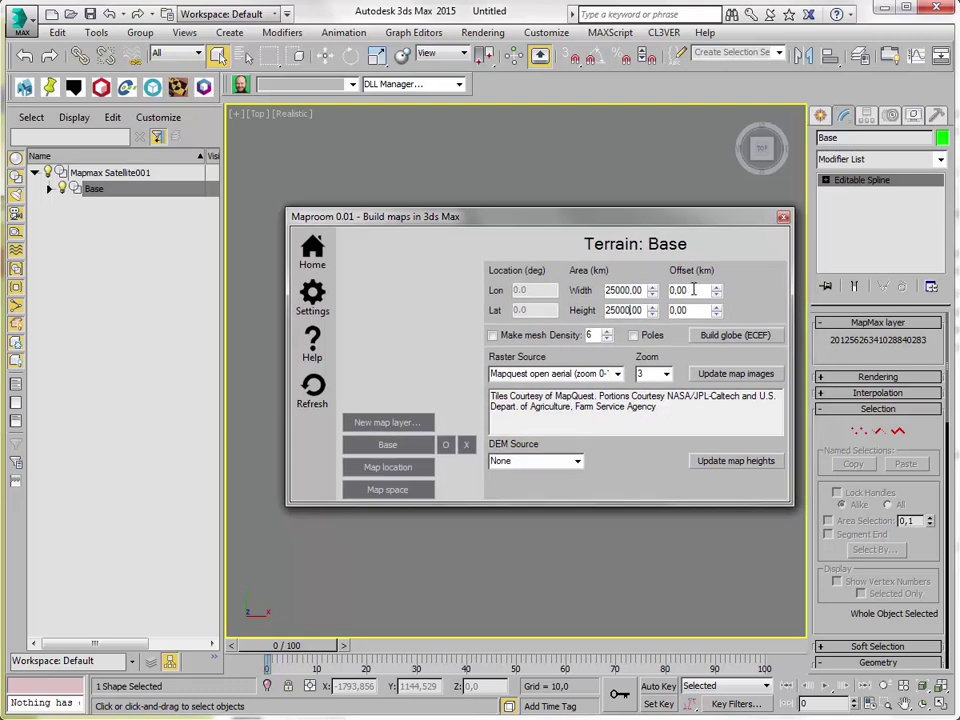
{"action": "left_click", "coordinate": [718, 378]}
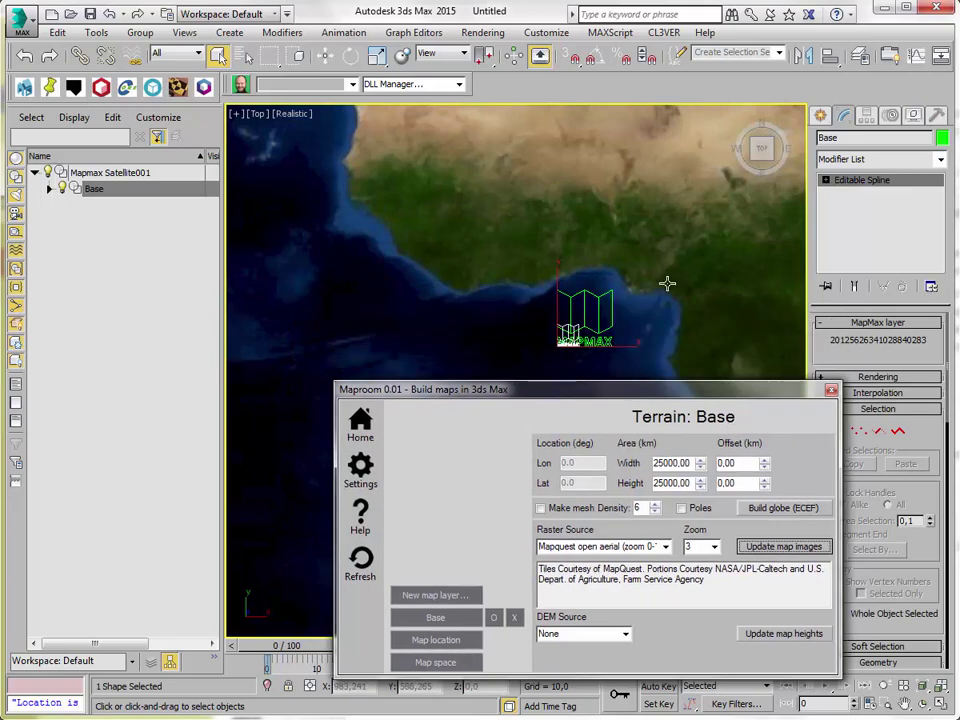
{"action": "scroll", "coordinate": [570, 285], "scroll_direction": "down", "scroll_amount": 5}
{"action": "scroll", "coordinate": [574, 305], "scroll_direction": "down", "scroll_amount": 3}
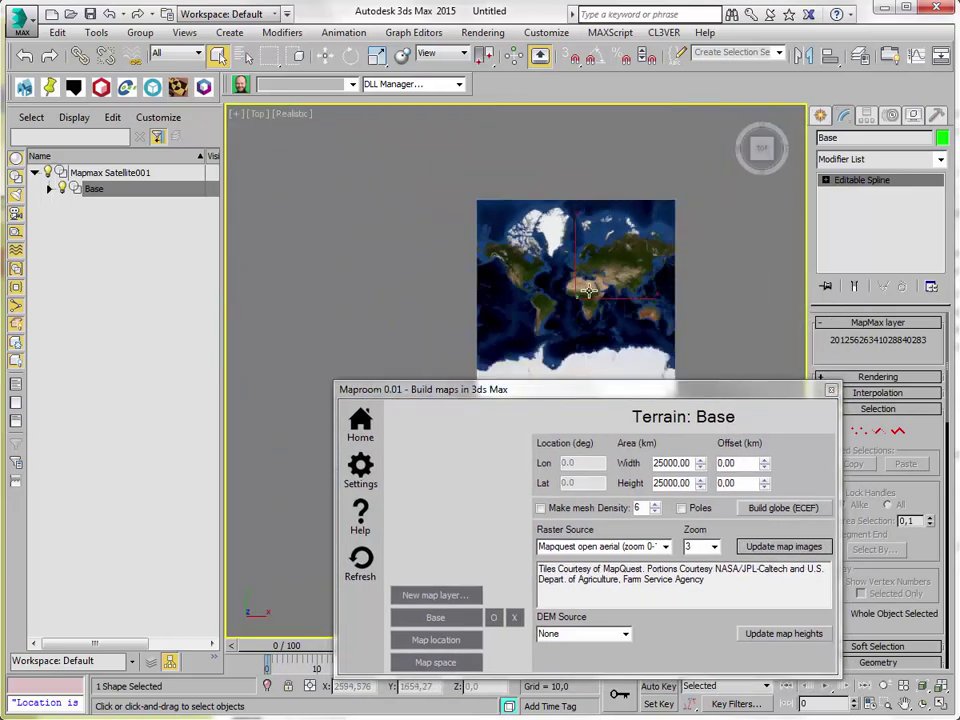
{"action": "scroll", "coordinate": [570, 290], "scroll_direction": "up", "scroll_amount": 4}
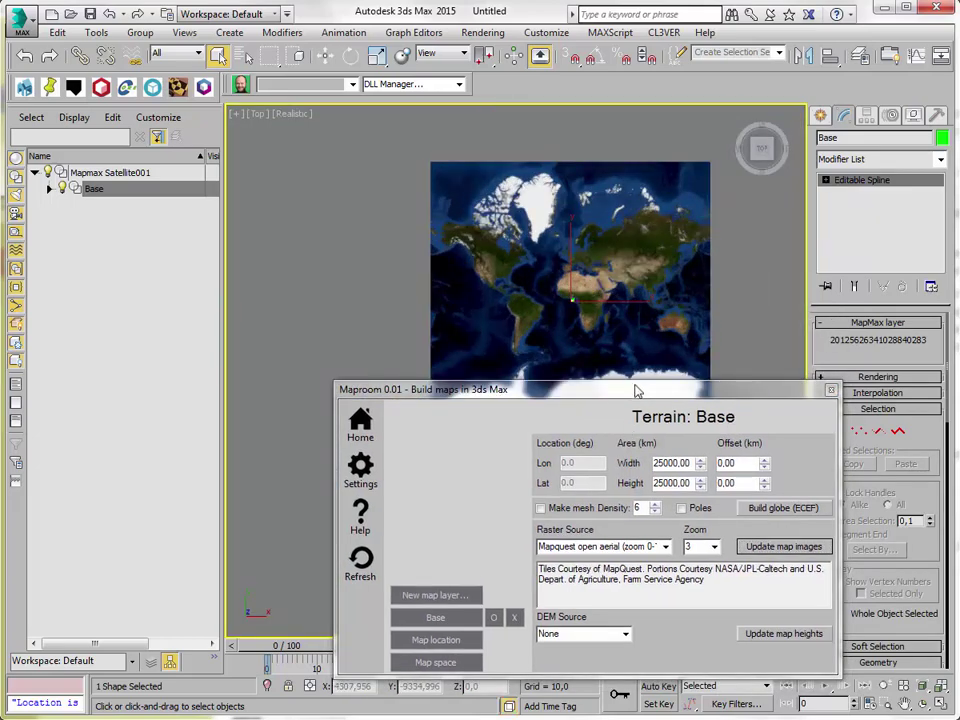
{"action": "left_click_drag", "start_coordinate": [636, 395], "coordinate": [726, 425]}
{"action": "middle_click_drag", "start_coordinate": [627, 328], "coordinate": [572, 354]}
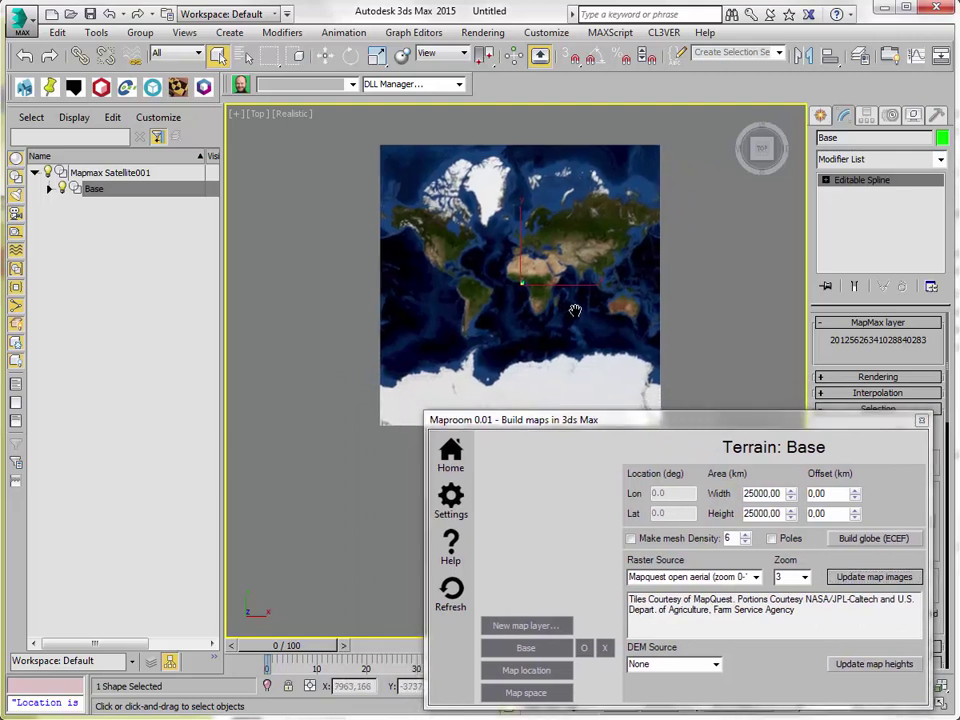
Add a new Satellite layer to the map
{"action": "scroll", "coordinate": [624, 242], "scroll_direction": "up", "scroll_amount": 5}
{"action": "scroll", "coordinate": [620, 252], "scroll_direction": "up", "scroll_amount": 5}
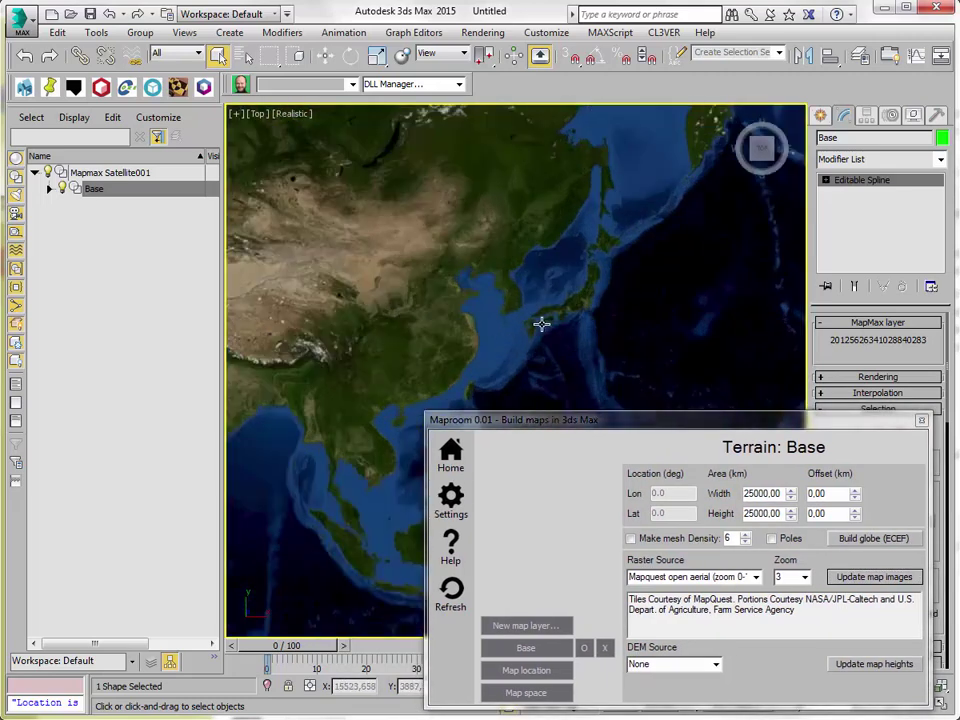
{"action": "left_click", "coordinate": [548, 626]}
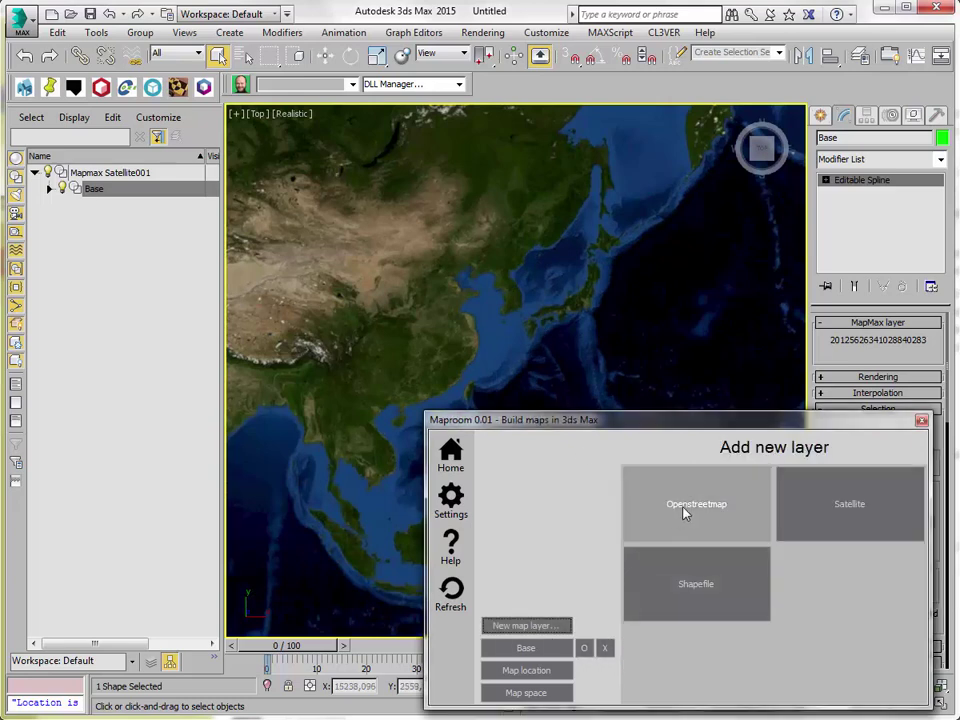
{"action": "left_click", "coordinate": [864, 506]}
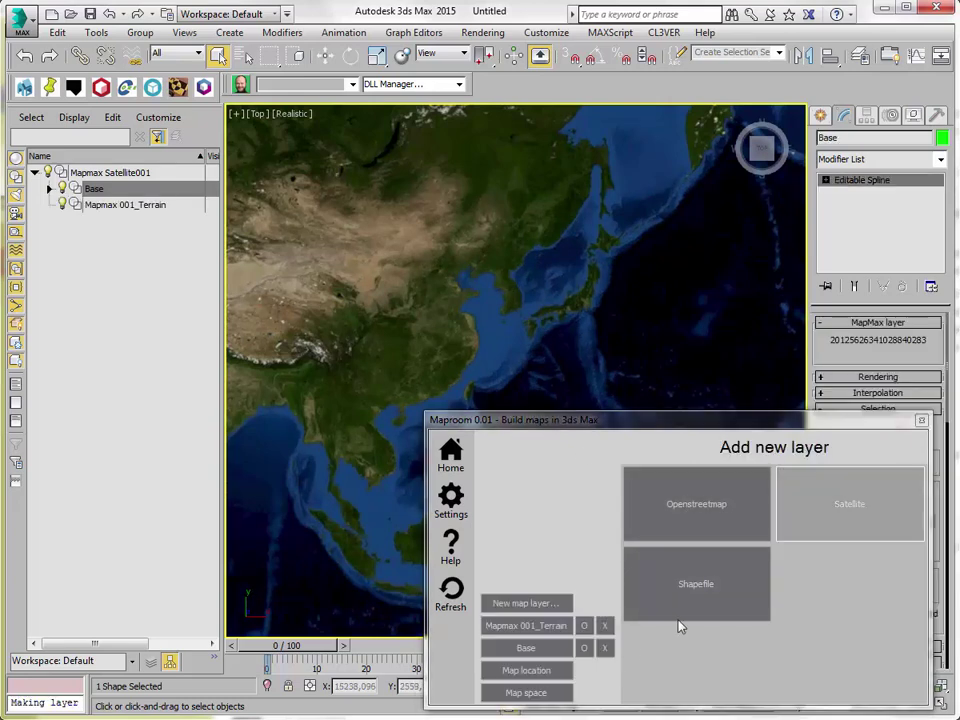
Rename the newly added terrain layer to Japan_region
{"action": "left_click", "coordinate": [561, 626]}
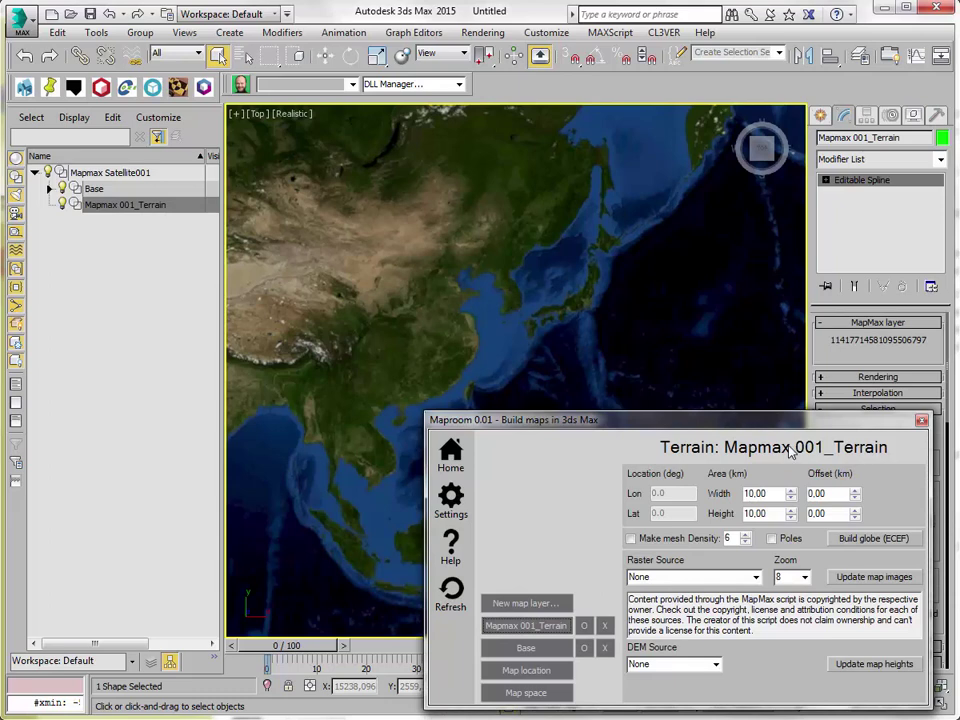
{"action": "left_click", "coordinate": [790, 452]}
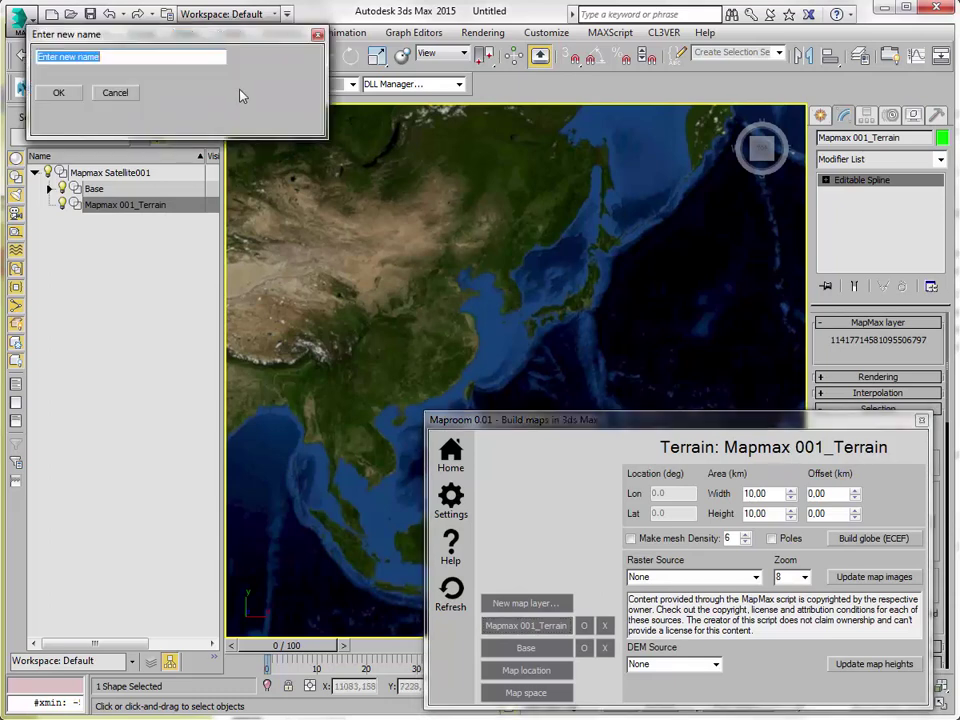
{"action": "type", "text": "Japan_region"}
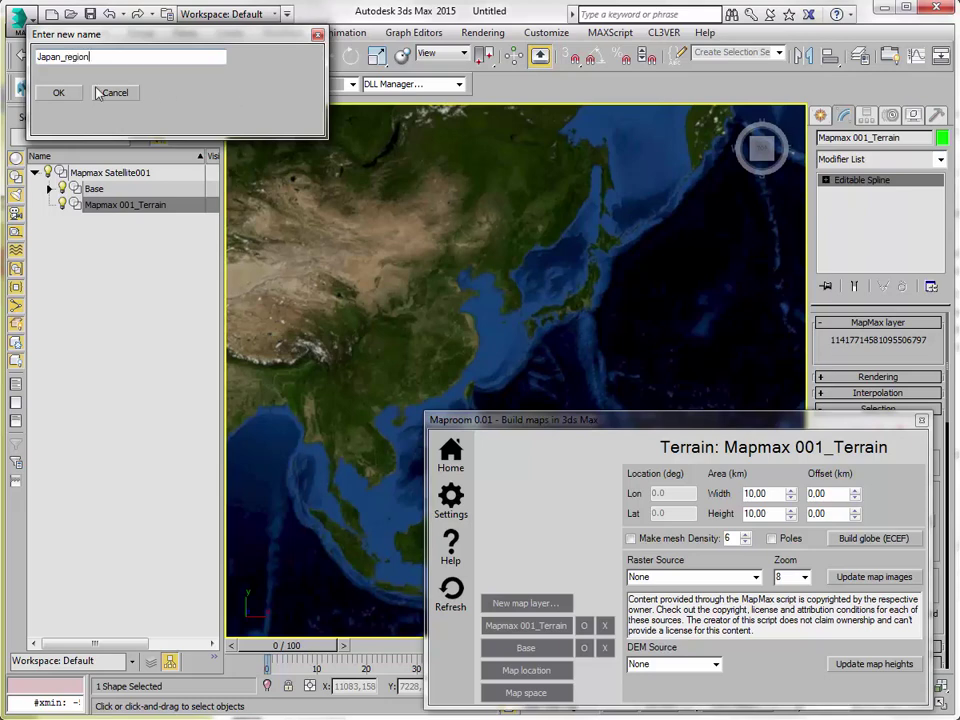
{"action": "left_click", "coordinate": [58, 92]}
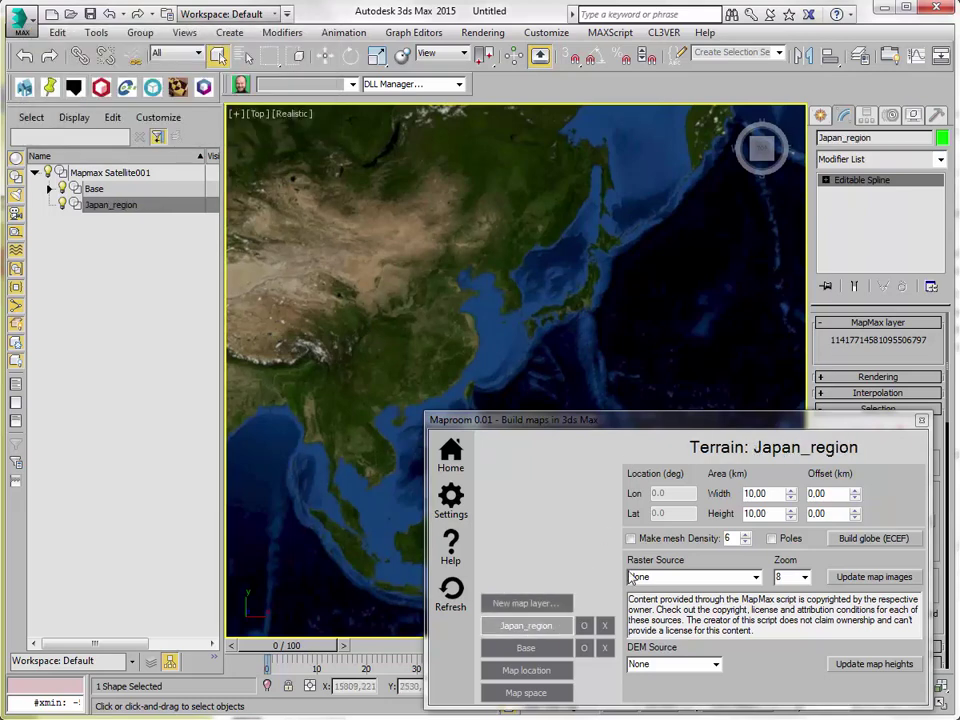
{"action": "left_click_drag", "start_coordinate": [750, 425], "coordinate": [757, 409]}
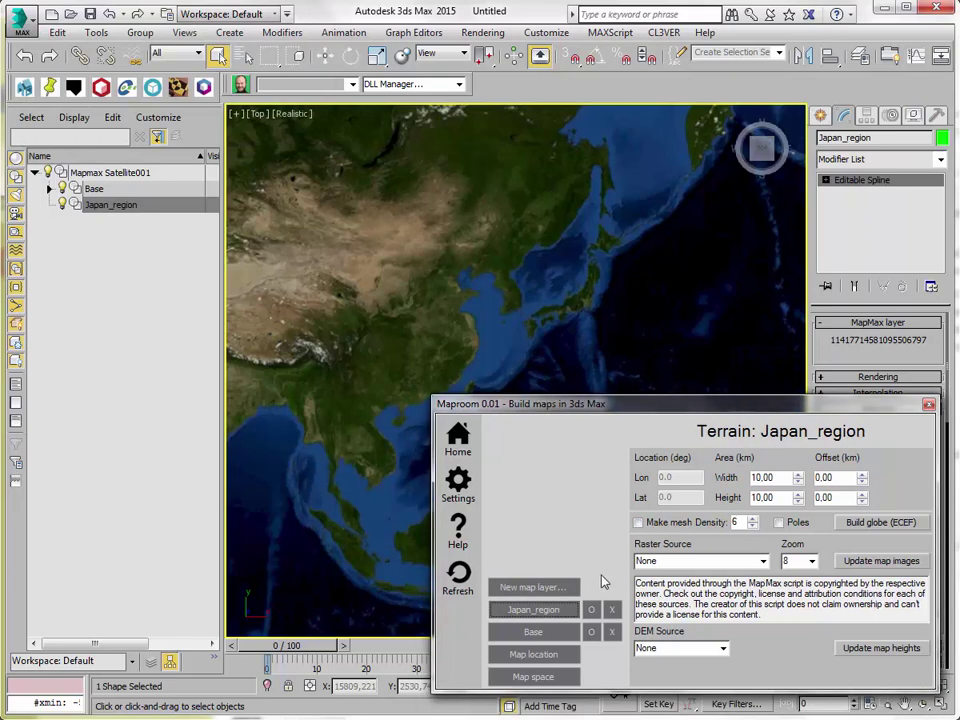
Move the Japan_region layer onto Japan on the base map, offset about 15287 km east and 4021 km north
{"action": "scroll", "coordinate": [521, 281], "scroll_direction": "down", "scroll_amount": 5}
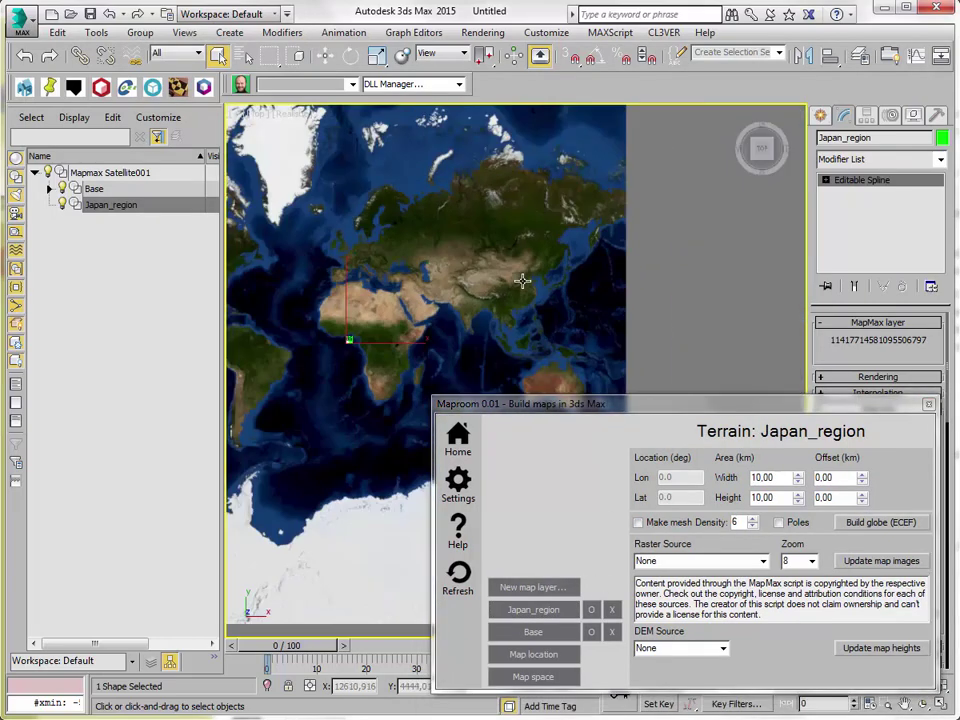
{"action": "left_click", "coordinate": [533, 609]}
{"action": "key", "text": "w"}
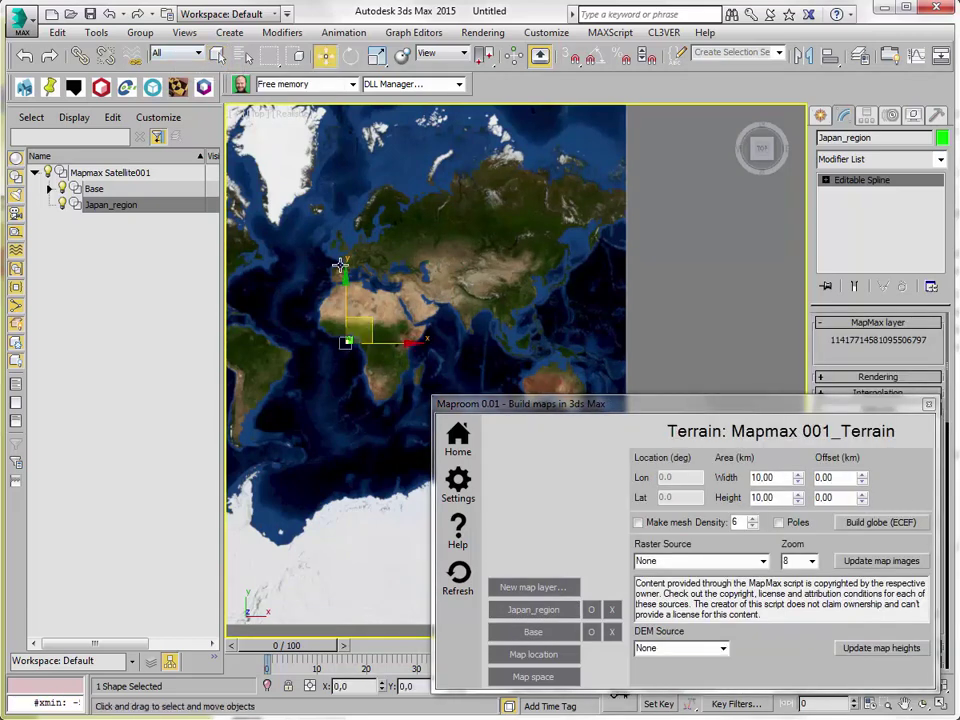
{"action": "left_click_drag", "start_coordinate": [348, 342], "coordinate": [565, 264]}
{"action": "scroll", "coordinate": [565, 264], "scroll_direction": "up", "scroll_amount": 10}
{"action": "middle_click_drag", "start_coordinate": [538, 315], "coordinate": [534, 238]}
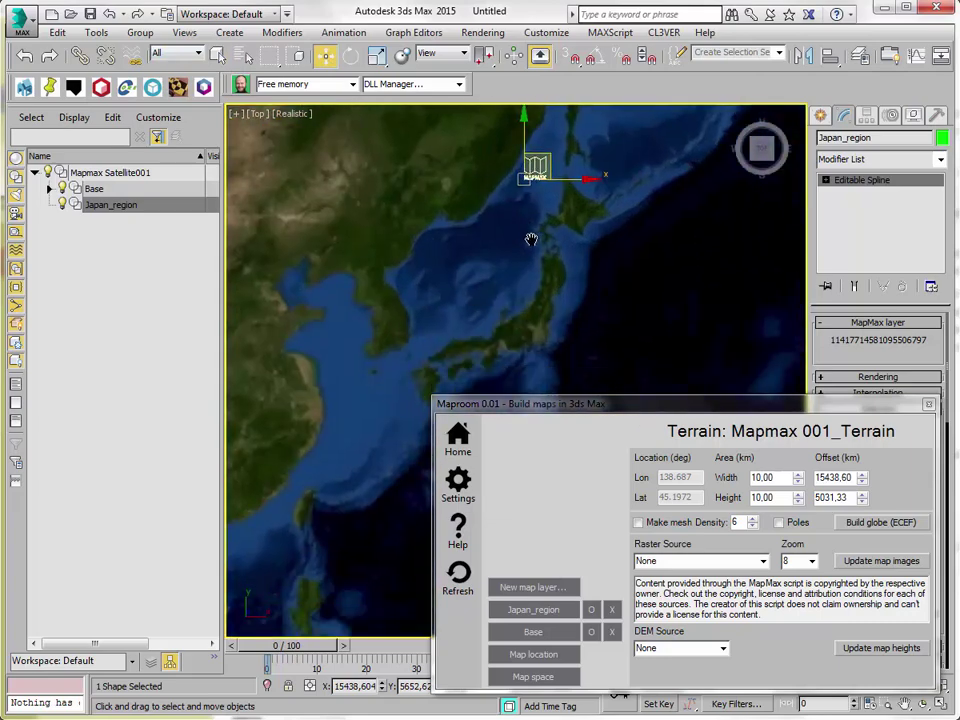
{"action": "scroll", "coordinate": [548, 200], "scroll_direction": "down", "scroll_amount": 1}
{"action": "left_click_drag", "start_coordinate": [553, 186], "coordinate": [538, 282]}
Set the Japan_region layer's area to 2000 km wide and 2000 km high
{"action": "left_click_drag", "start_coordinate": [755, 477], "coordinate": [751, 497]}
{"action": "type", "text": "200"}
{"action": "type", "text": "200"}
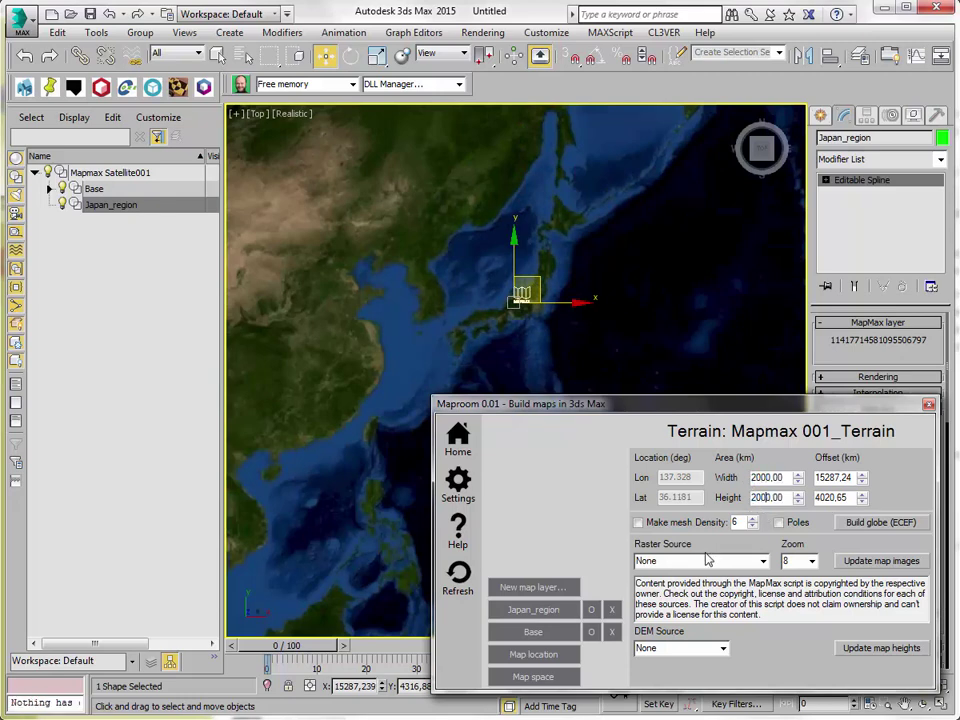
Choose Mapbox streets-basic as the raster source of the Japan_region layer
{"action": "left_click", "coordinate": [763, 561]}
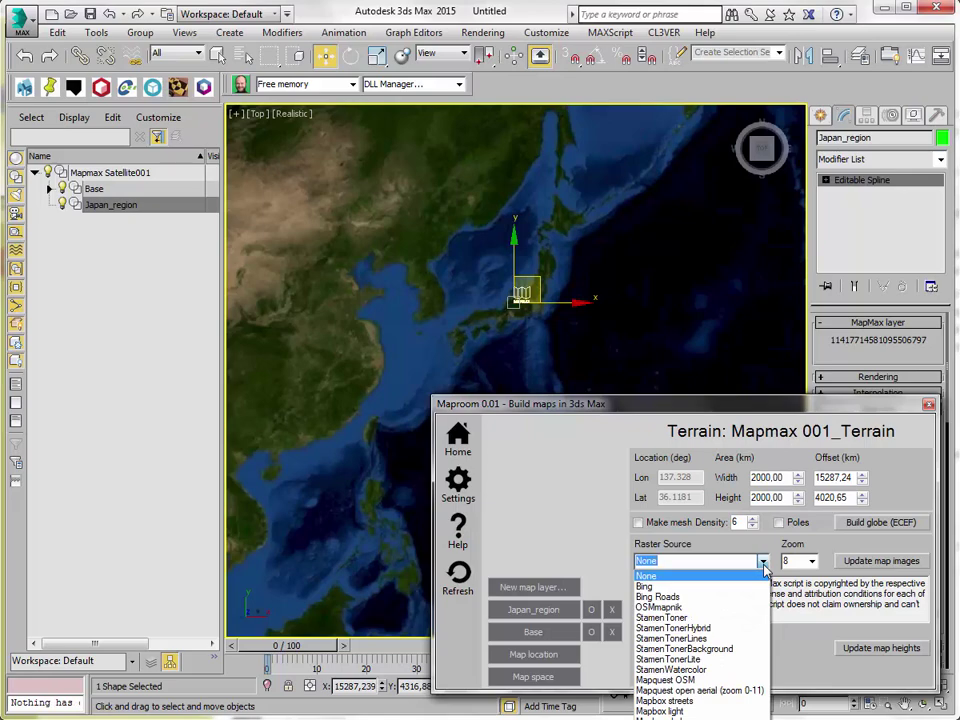
{"action": "left_click_drag", "start_coordinate": [760, 405], "coordinate": [714, 158]}
{"action": "left_click", "coordinate": [718, 316]}
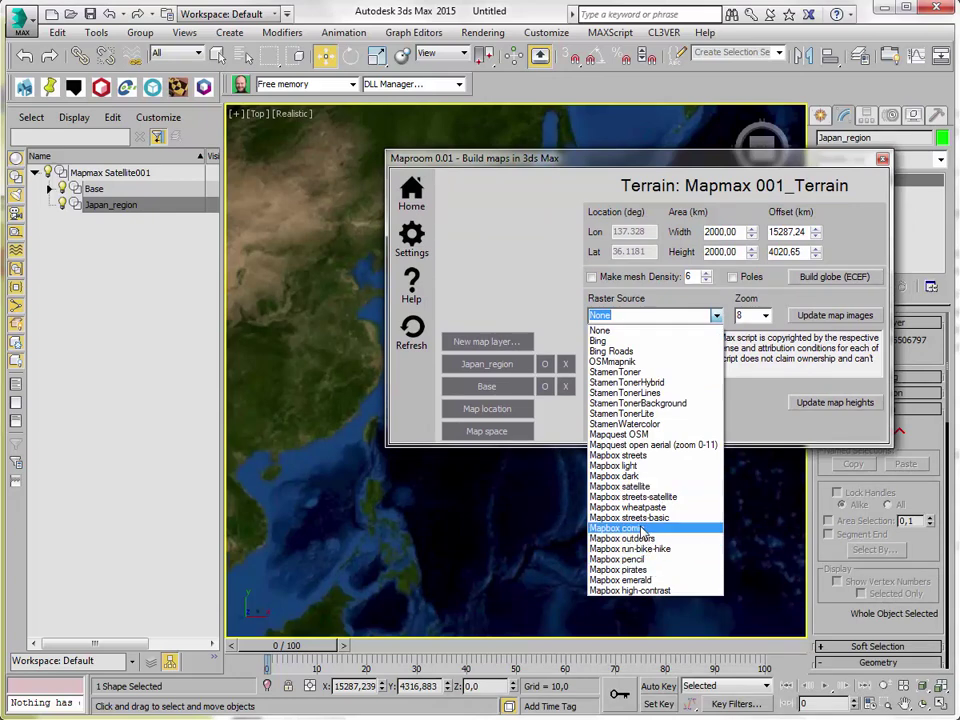
{"action": "left_click", "coordinate": [640, 516]}
Set the Japan_region layer's zoom to 6, update its map images and inspect the tiles over Japan
{"action": "left_click_drag", "start_coordinate": [780, 179], "coordinate": [799, 366]}
{"action": "left_click", "coordinate": [781, 511]}
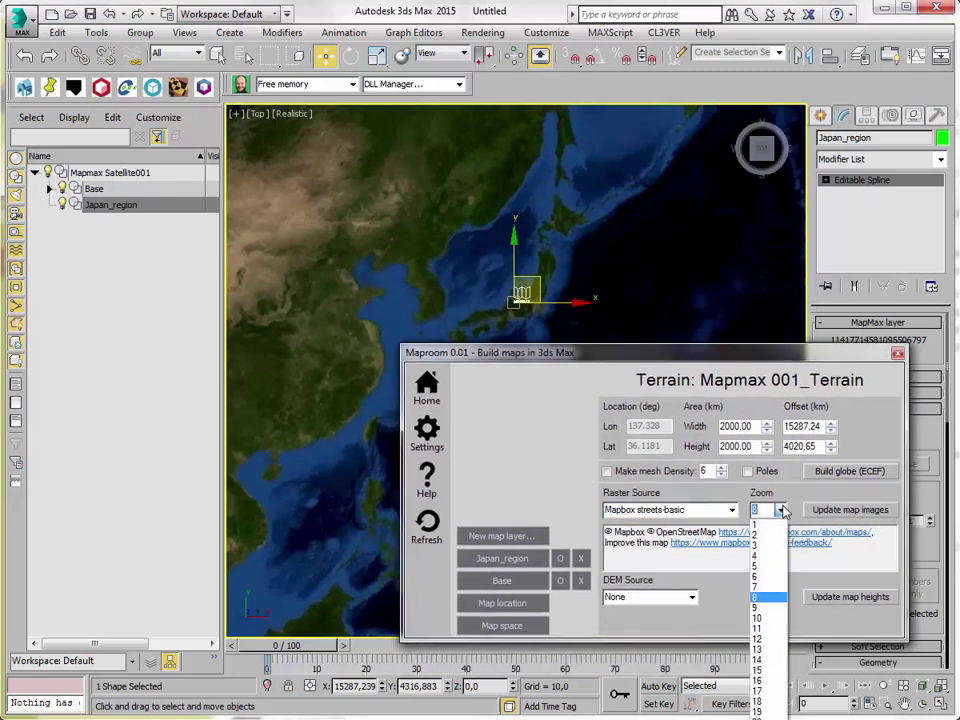
{"action": "left_click", "coordinate": [775, 567]}
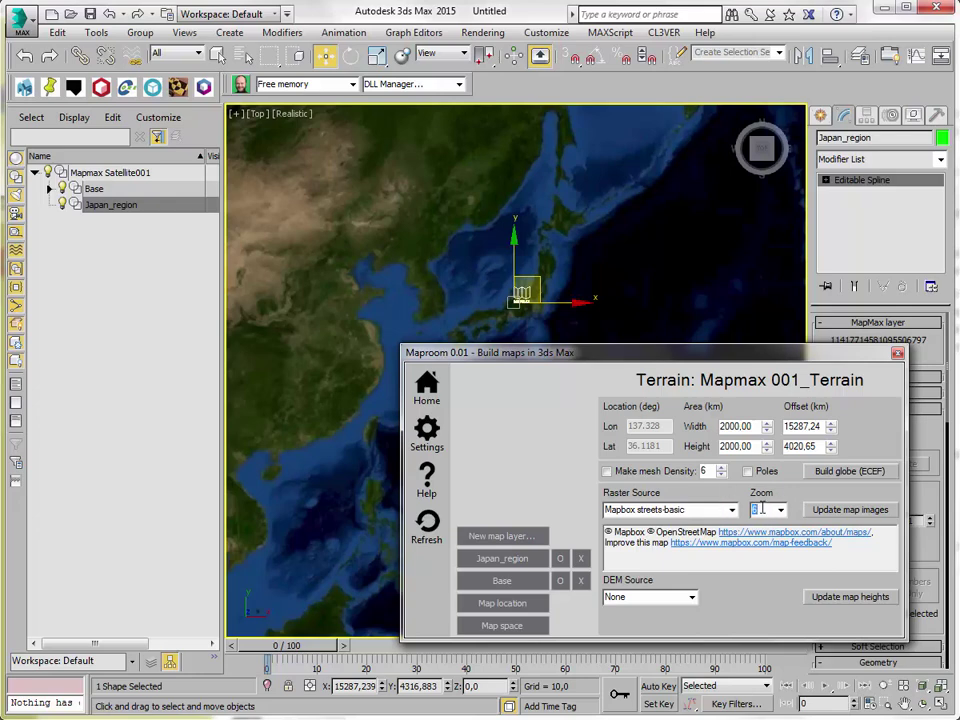
{"action": "type", "text": "6"}
{"action": "left_click", "coordinate": [851, 510]}
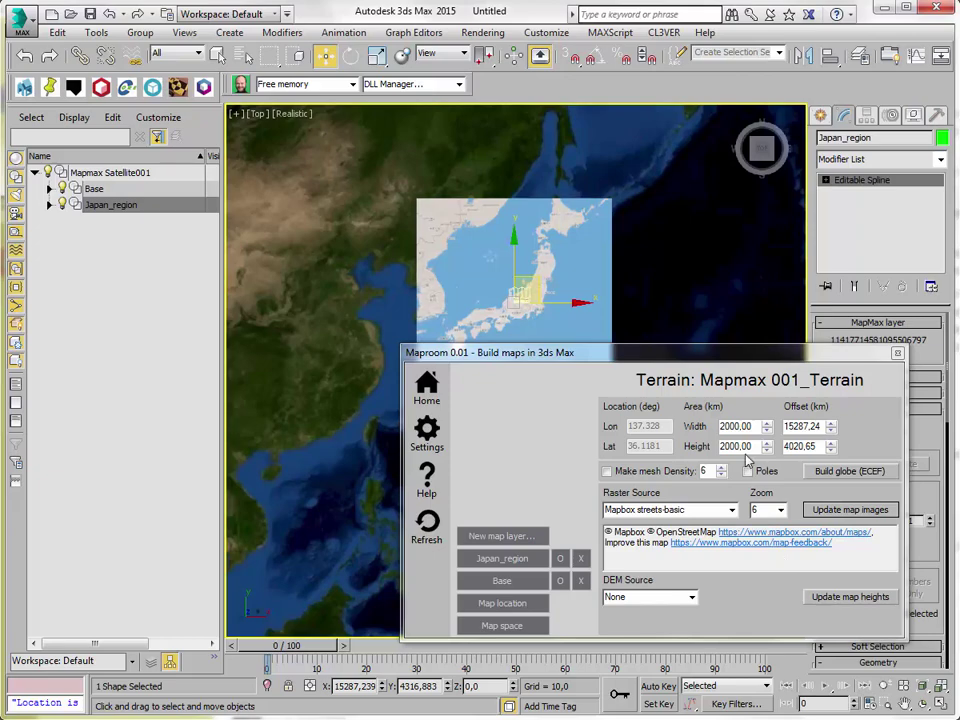
{"action": "left_click_drag", "start_coordinate": [766, 353], "coordinate": [790, 405]}
{"action": "scroll", "coordinate": [565, 241], "scroll_direction": "up", "scroll_amount": 5}
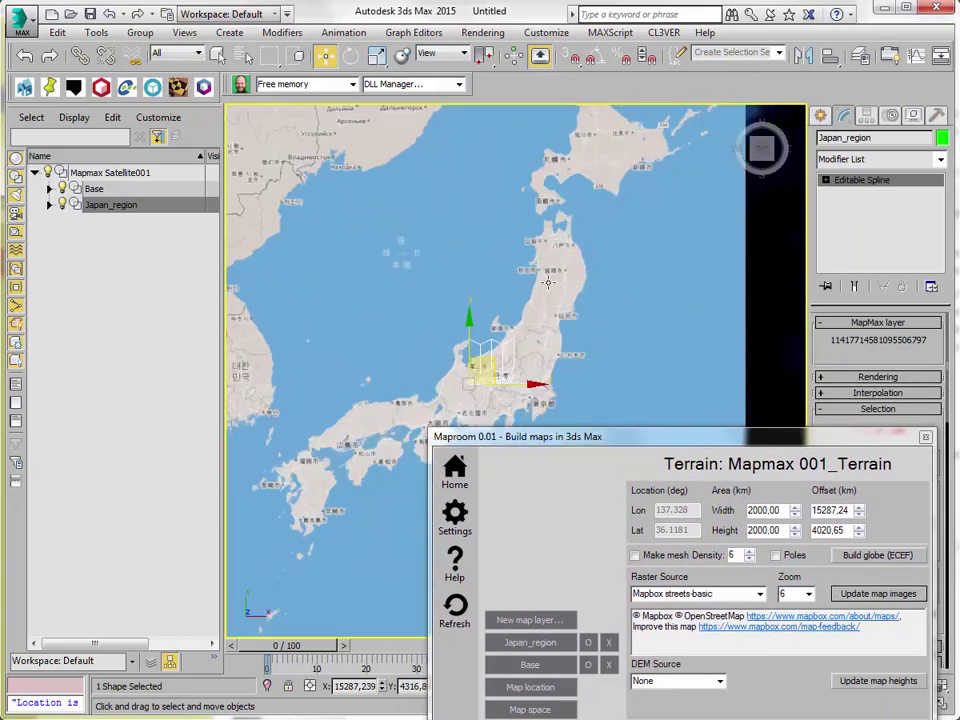
{"action": "scroll", "coordinate": [548, 283], "scroll_direction": "down", "scroll_amount": 7}
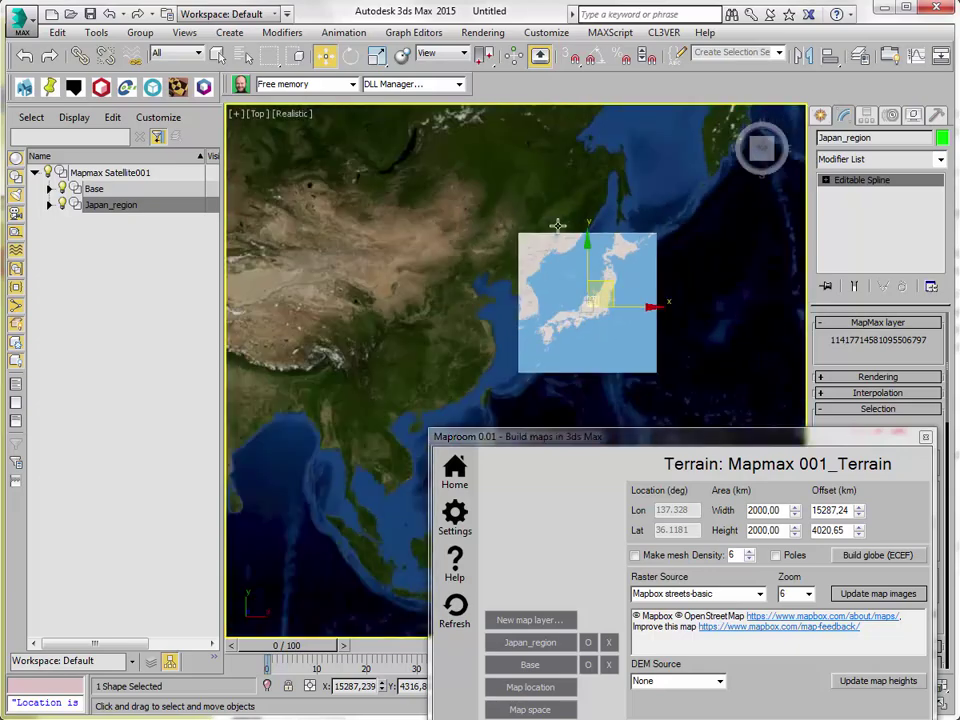
{"action": "scroll", "coordinate": [596, 302], "scroll_direction": "up", "scroll_amount": 6}
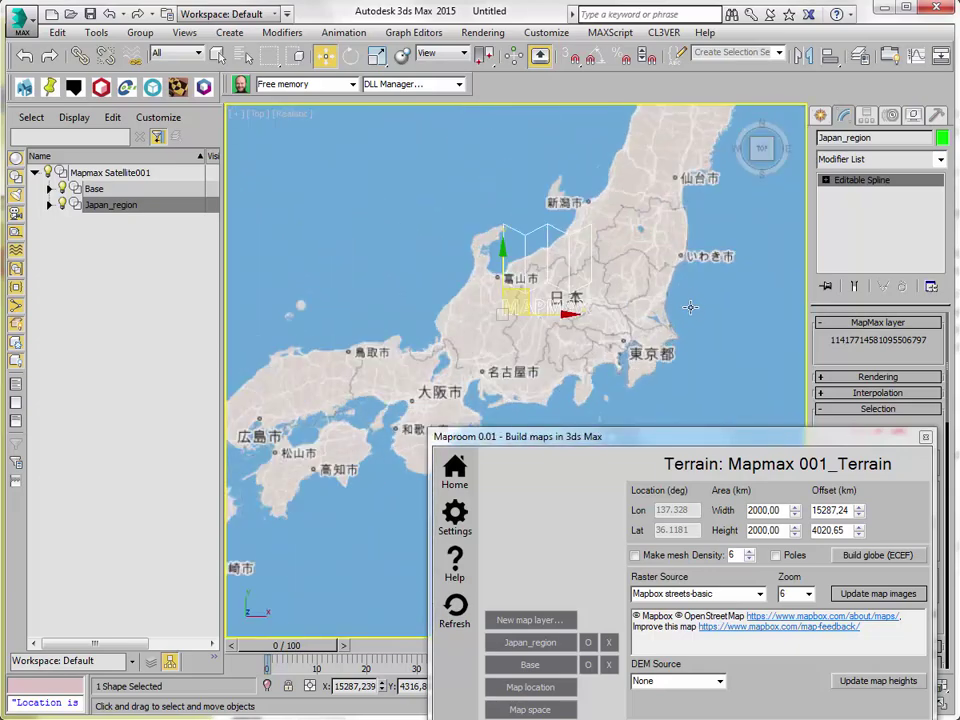
Add a new Satellite map layer for a closer view of the Tokyo area
{"action": "scroll", "coordinate": [662, 293], "scroll_direction": "up", "scroll_amount": 4}
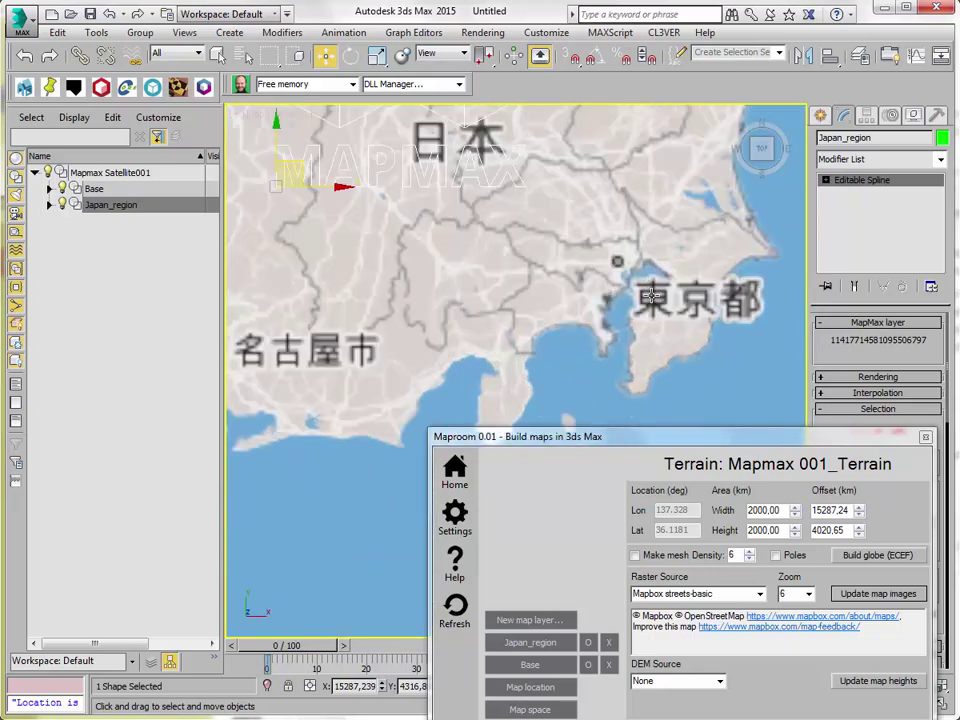
{"action": "scroll", "coordinate": [662, 293], "scroll_direction": "down", "scroll_amount": 4}
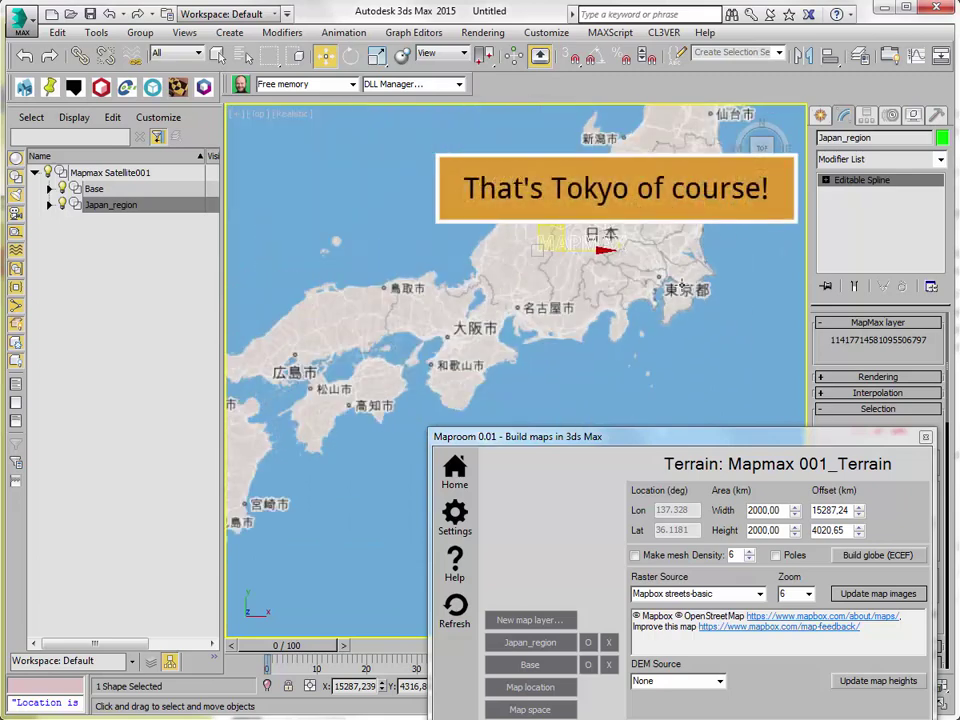
{"action": "scroll", "coordinate": [686, 289], "scroll_direction": "down", "scroll_amount": 1}
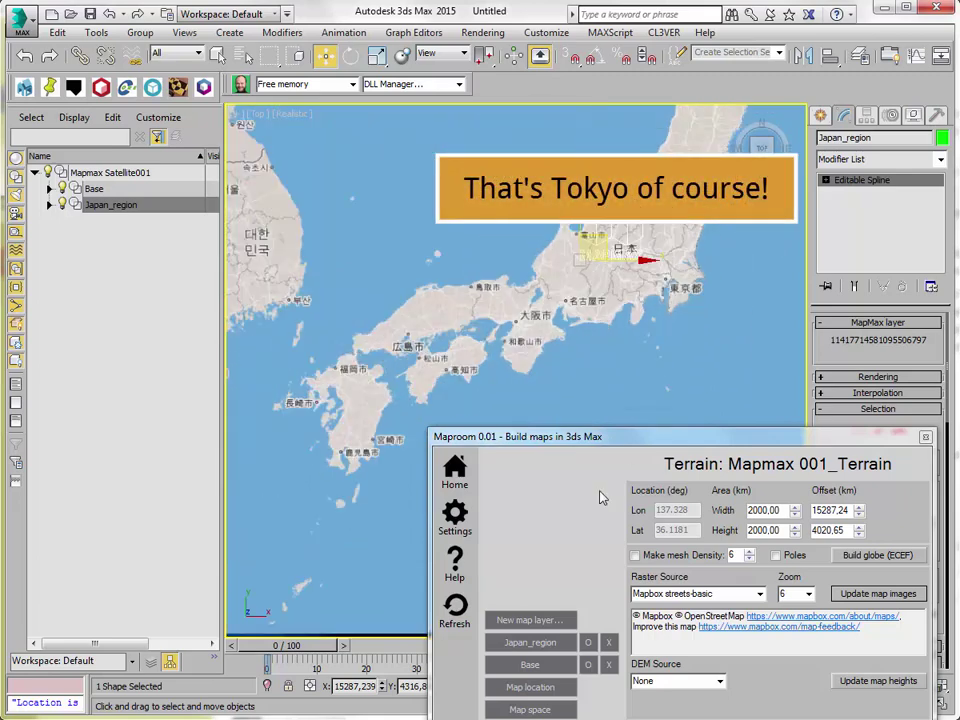
{"action": "left_click", "coordinate": [541, 621]}
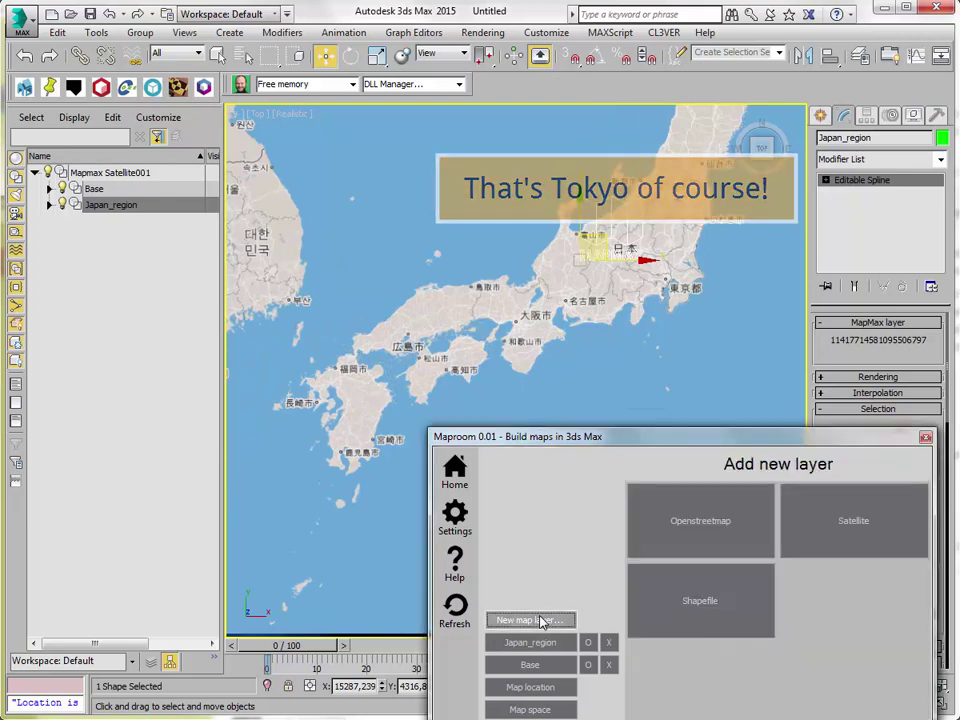
{"action": "left_click", "coordinate": [817, 534]}
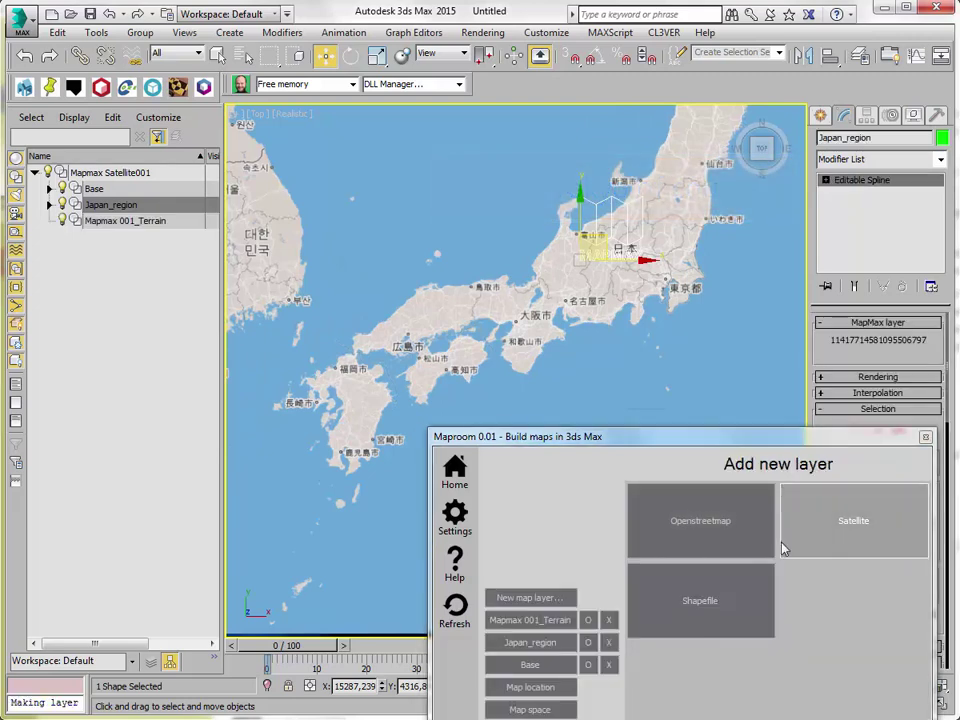
Rename the new satellite layer as Japan_city
{"action": "left_click", "coordinate": [541, 621]}
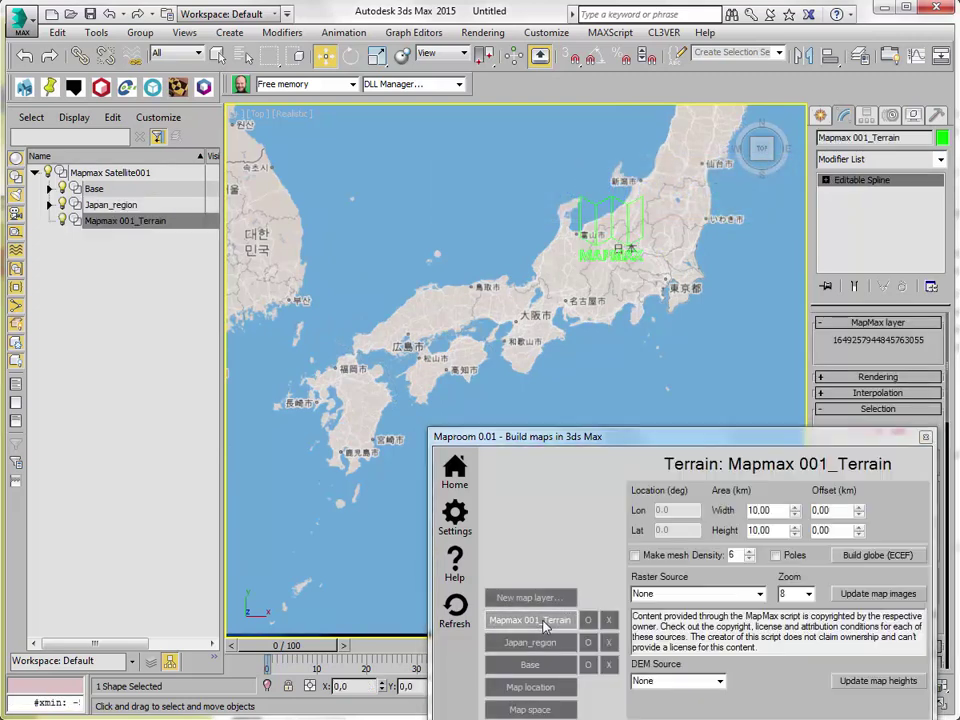
{"action": "left_click", "coordinate": [765, 466]}
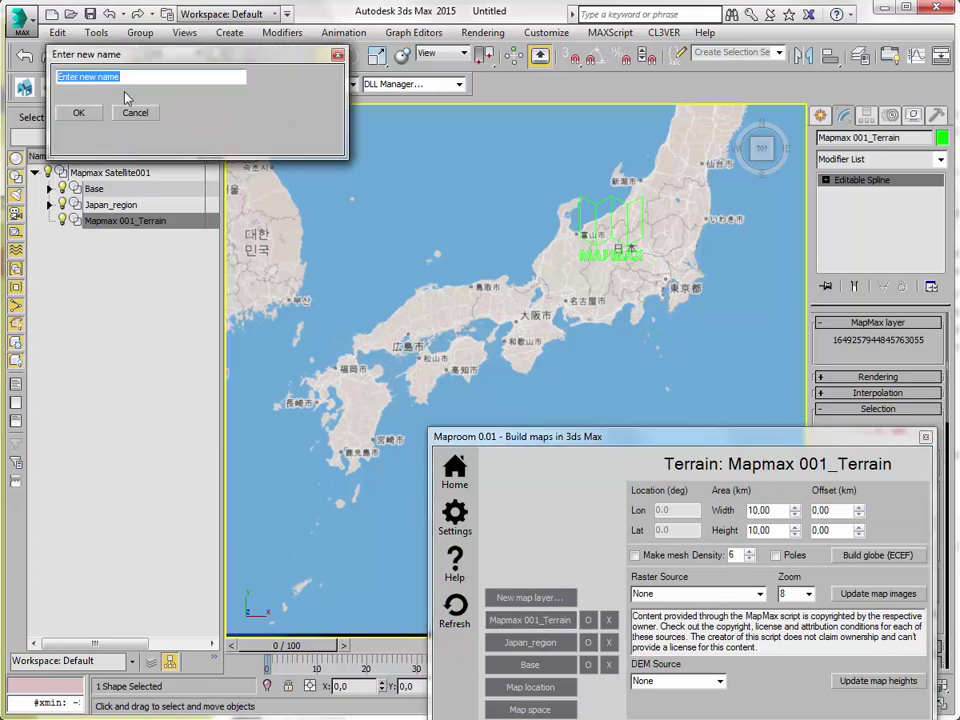
{"action": "type", "text": "Japan_city"}
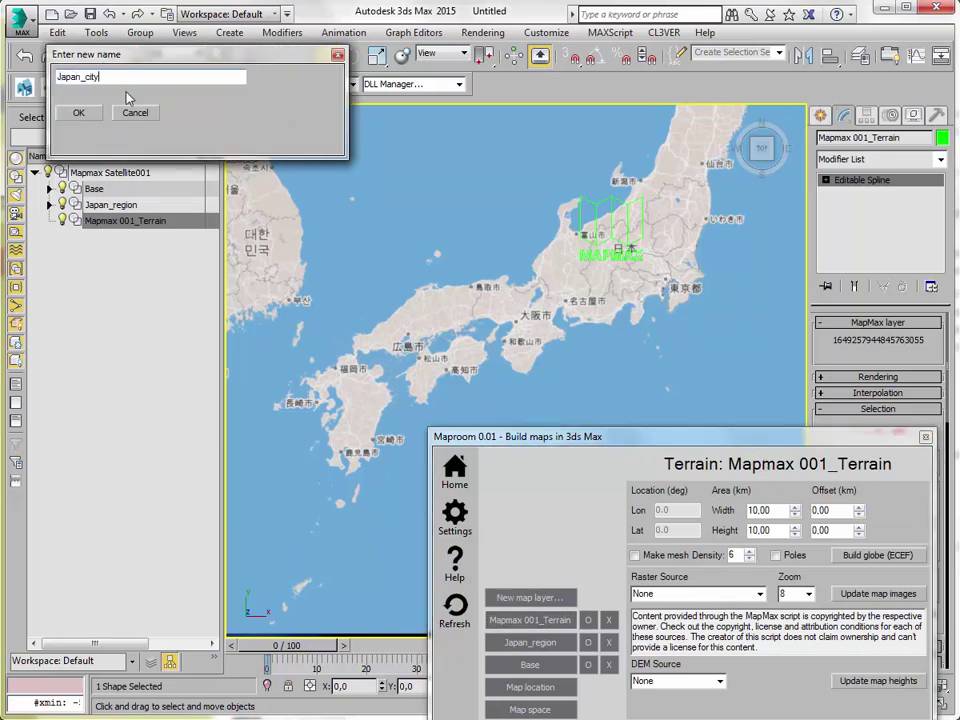
{"action": "left_click", "coordinate": [78, 112]}
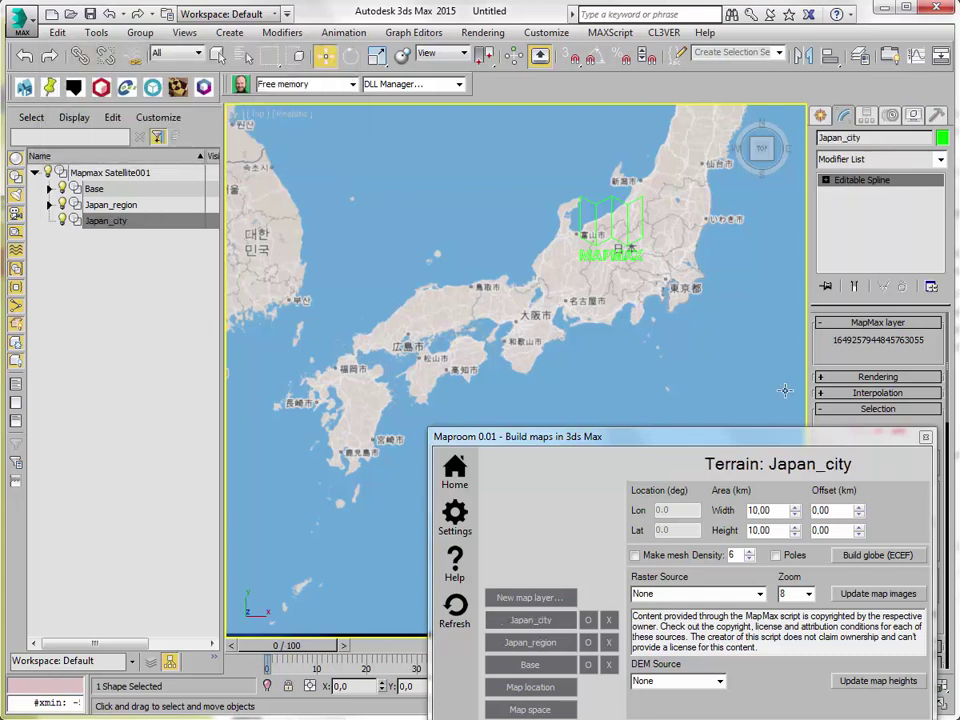
Move the Japan_city layer onto Tokyo on the street map, offset about 15563 km east and 3936 km north
{"action": "left_click_drag", "start_coordinate": [757, 440], "coordinate": [749, 378]}
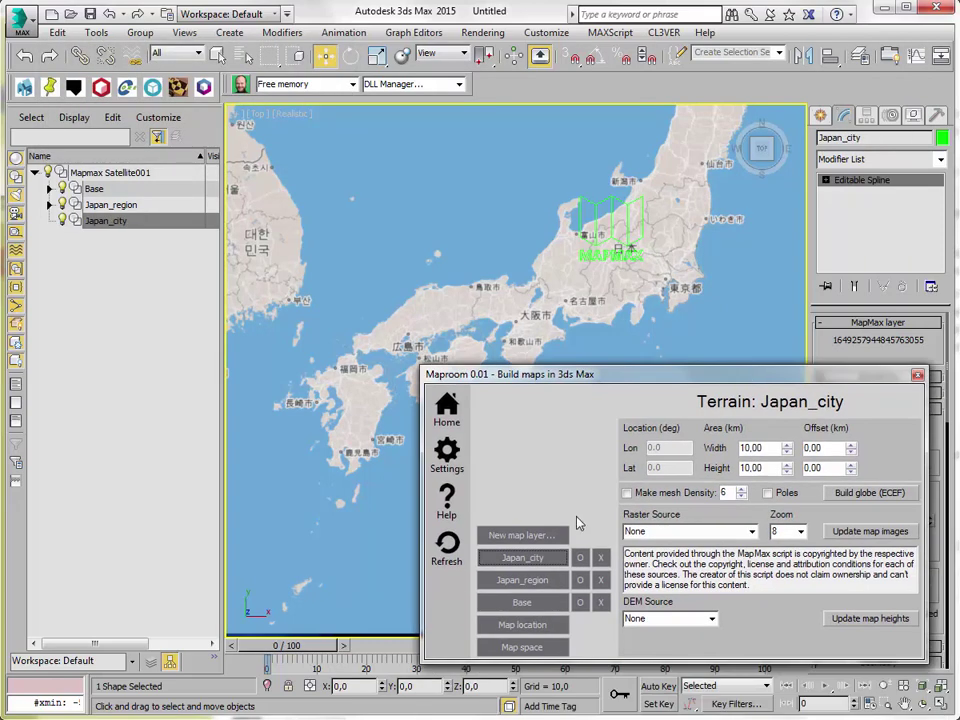
{"action": "left_click", "coordinate": [540, 558]}
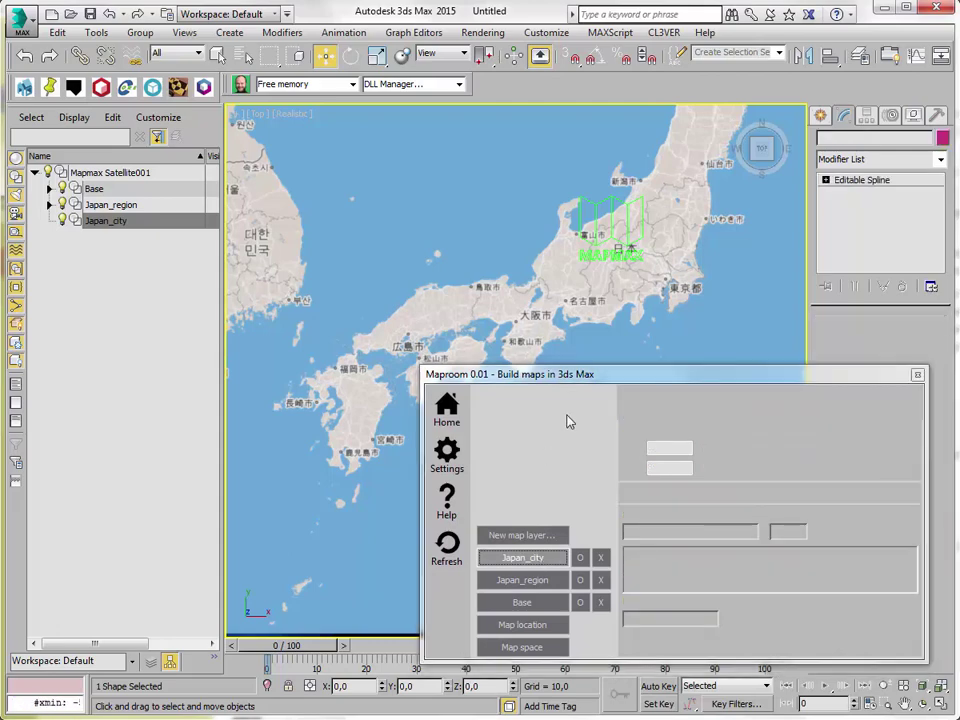
{"action": "middle_click_drag", "start_coordinate": [372, 265], "coordinate": [444, 248]}
{"action": "left_click_drag", "start_coordinate": [439, 254], "coordinate": [631, 228]}
{"action": "scroll", "coordinate": [568, 248], "scroll_direction": "up", "scroll_amount": 6}
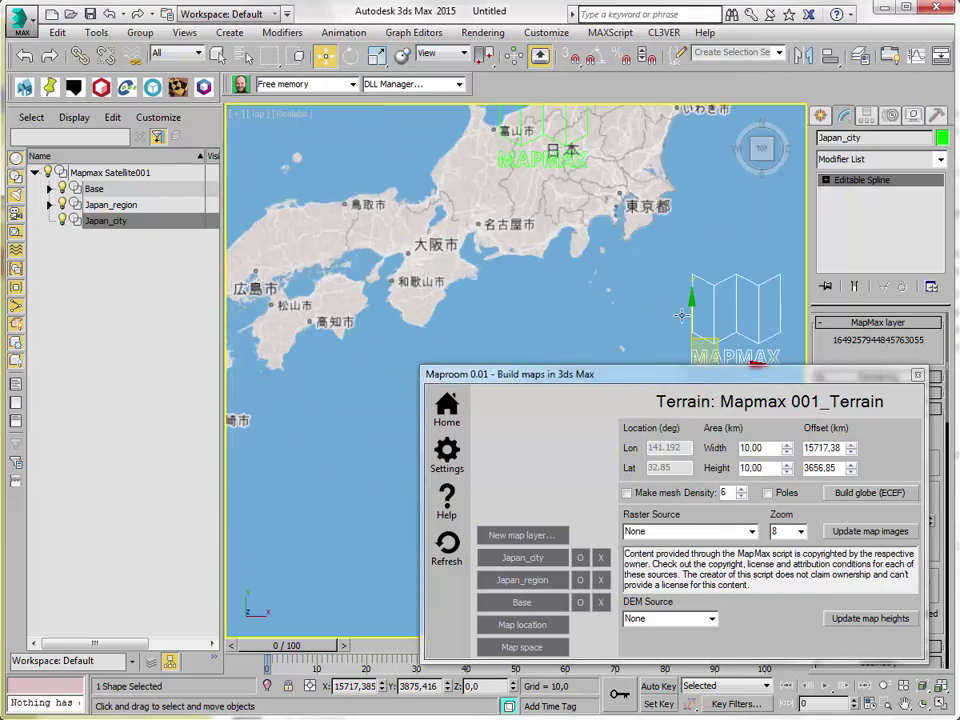
{"action": "left_click_drag", "start_coordinate": [702, 311], "coordinate": [646, 189]}
{"action": "scroll", "coordinate": [646, 189], "scroll_direction": "up", "scroll_amount": 5}
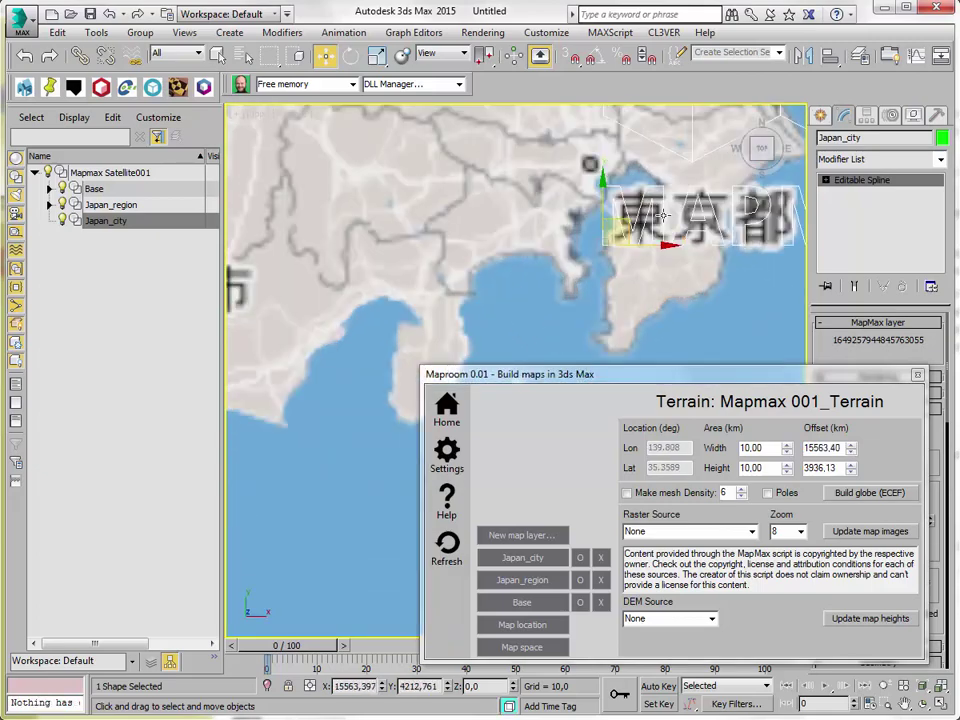
{"action": "scroll", "coordinate": [644, 278], "scroll_direction": "down", "scroll_amount": 10}
{"action": "scroll", "coordinate": [644, 278], "scroll_direction": "up", "scroll_amount": 5}
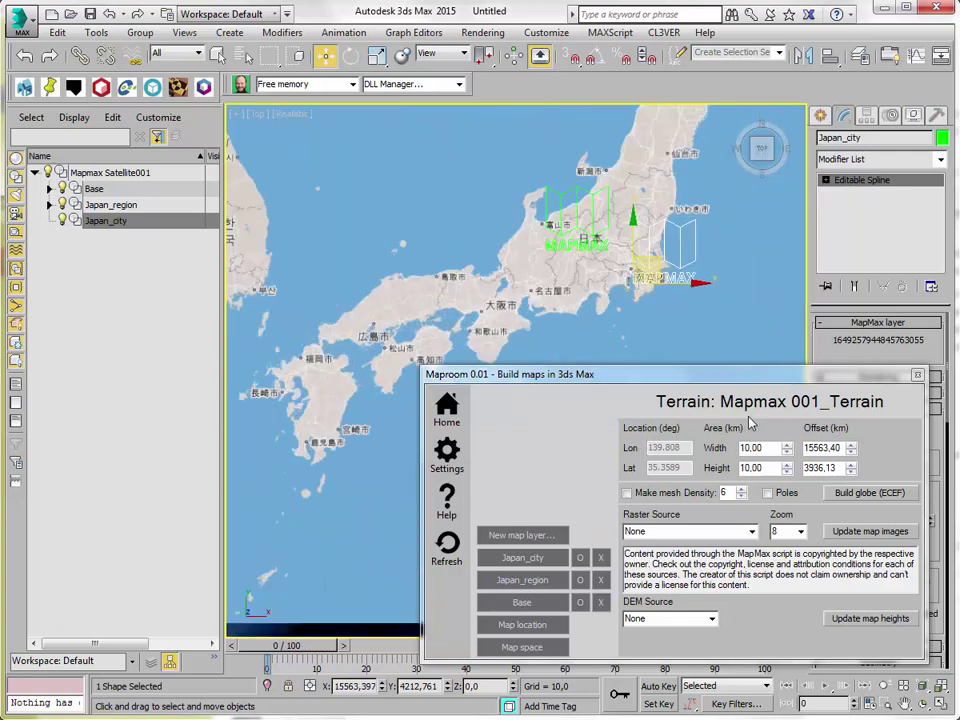
Set the Japan_city layer's area to 100 km wide and 100 km high
{"action": "left_click", "coordinate": [747, 449]}
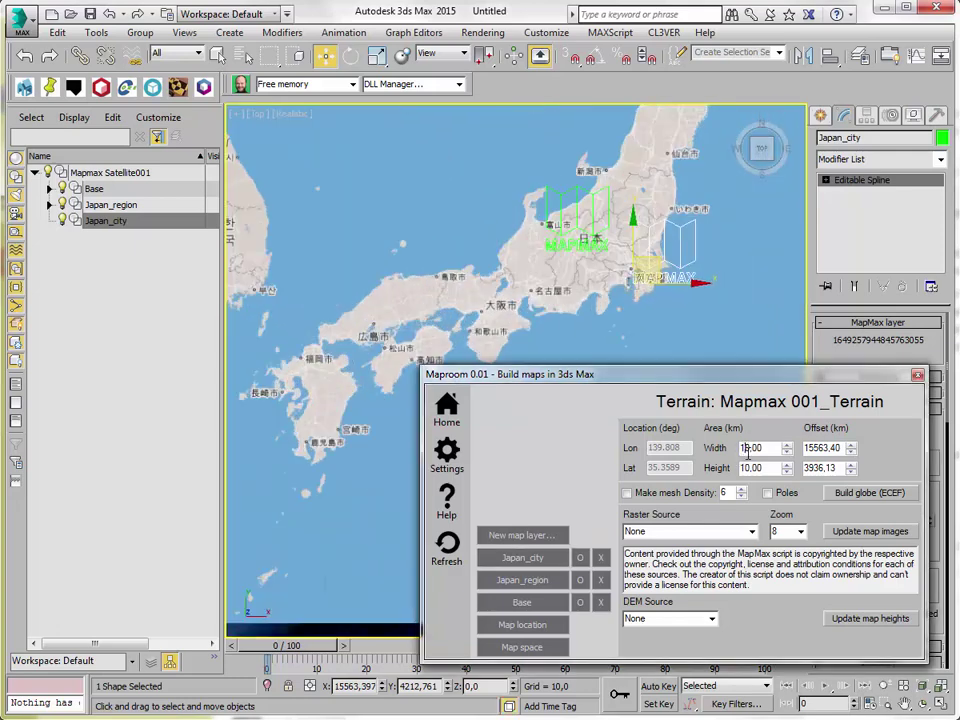
{"action": "type", "text": "0"}
{"action": "left_click", "coordinate": [746, 468]}
{"action": "type", "text": "0"}
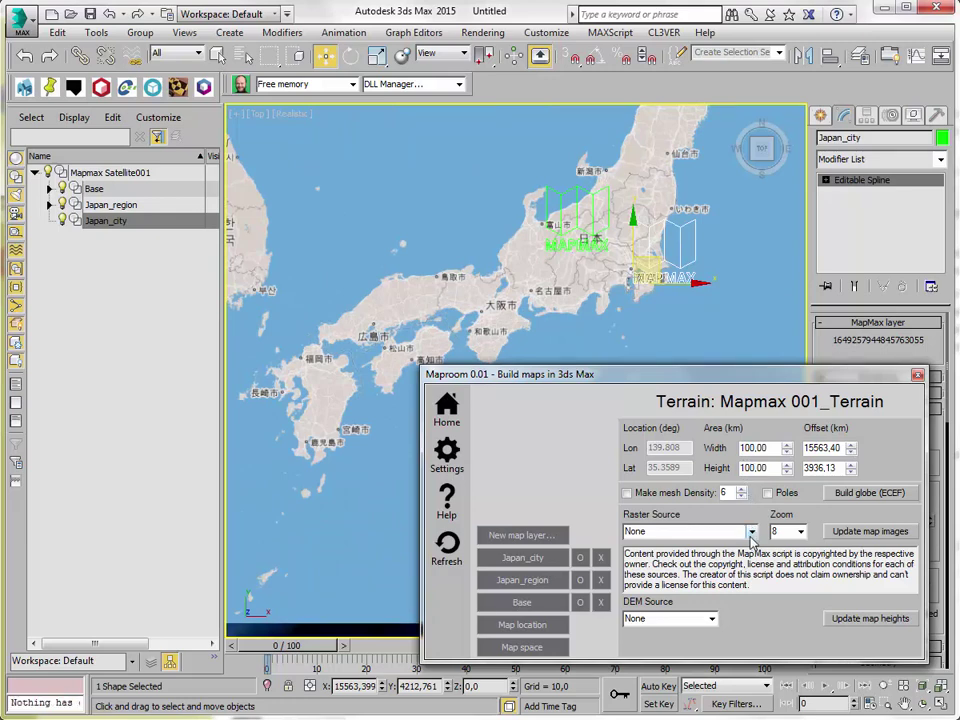
Set the Japan_city layer's zoom to 9 and its raster source to Bing, and update its map images
{"action": "left_click", "coordinate": [512, 579]}
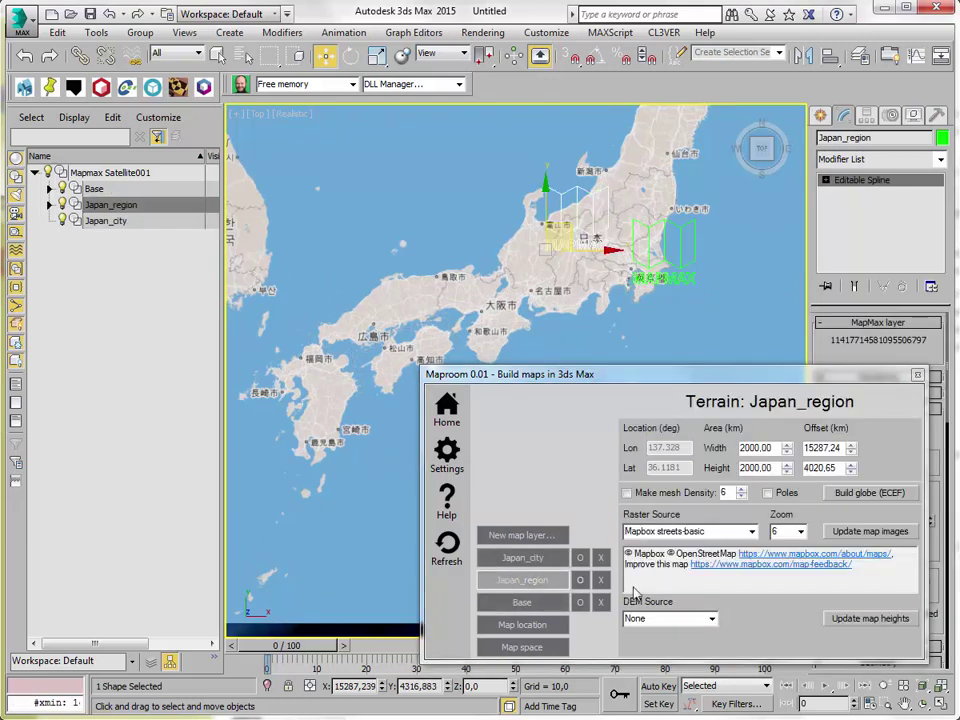
{"action": "left_click", "coordinate": [522, 557]}
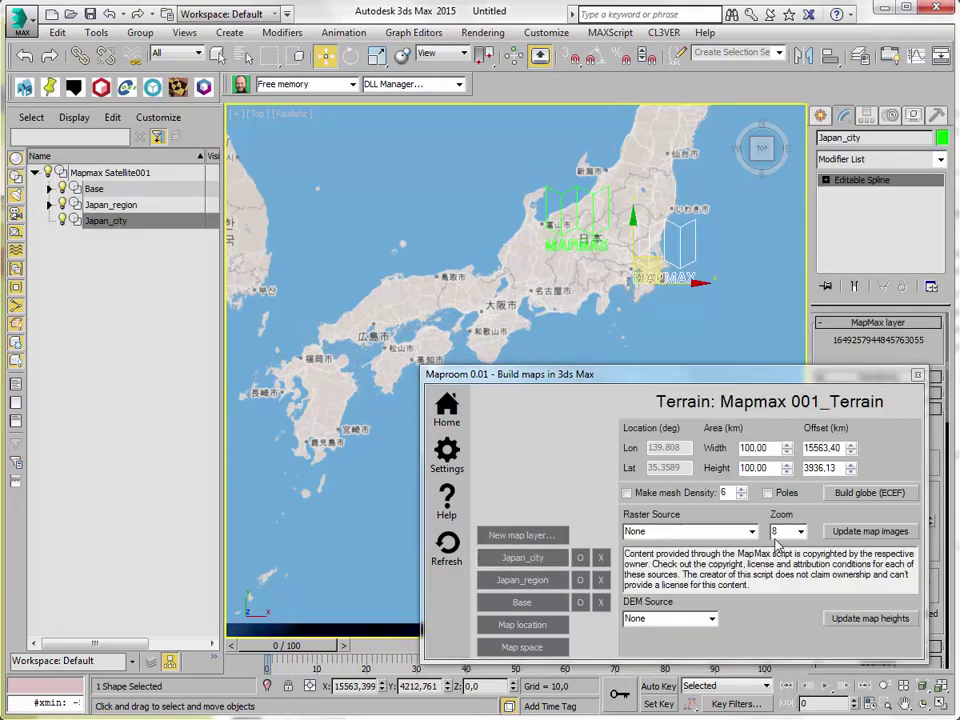
{"action": "left_click", "coordinate": [800, 535]}
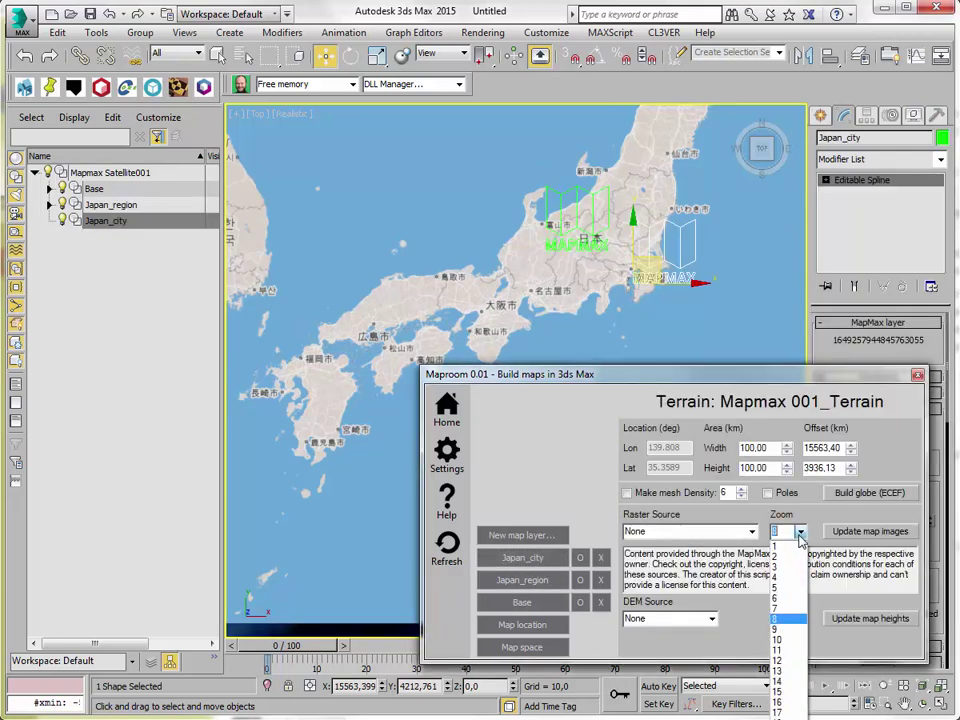
{"action": "left_click", "coordinate": [780, 629]}
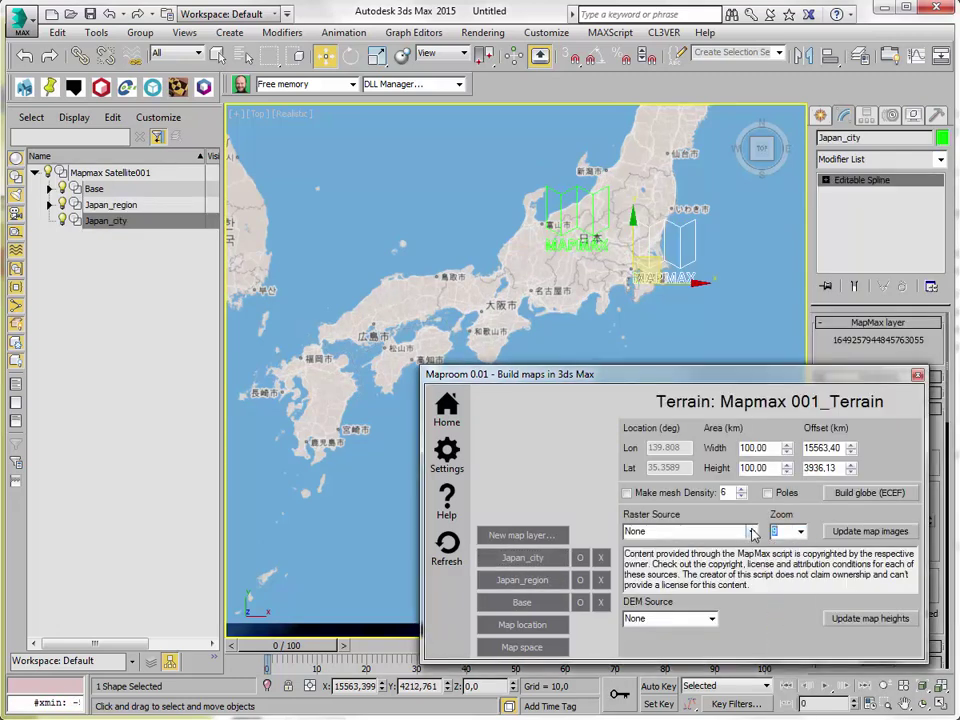
{"action": "left_click", "coordinate": [752, 532]}
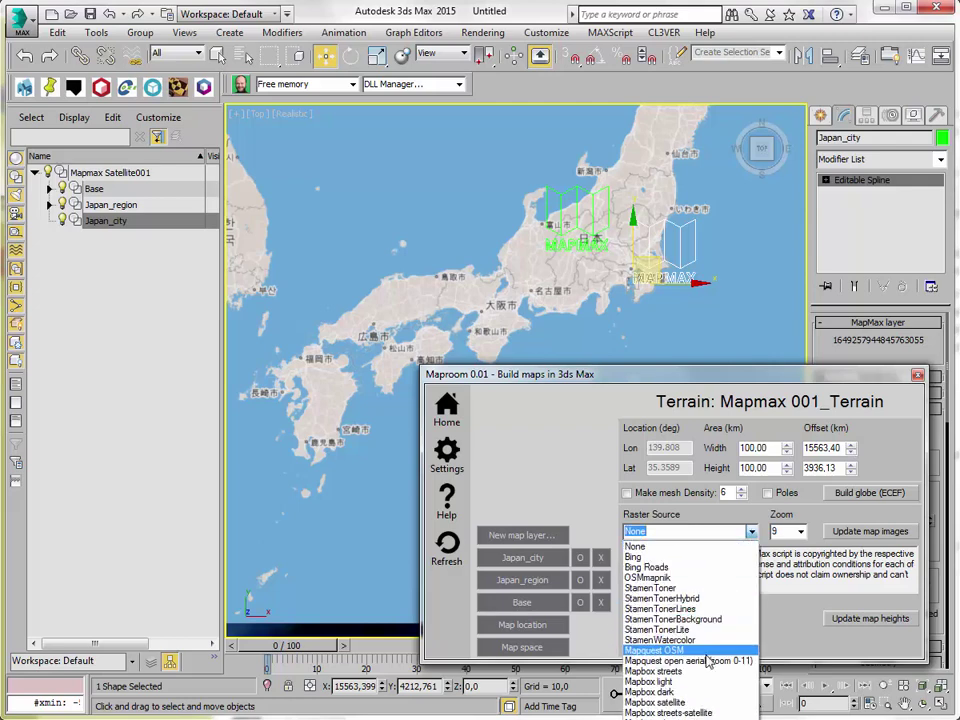
{"action": "left_click", "coordinate": [654, 558]}
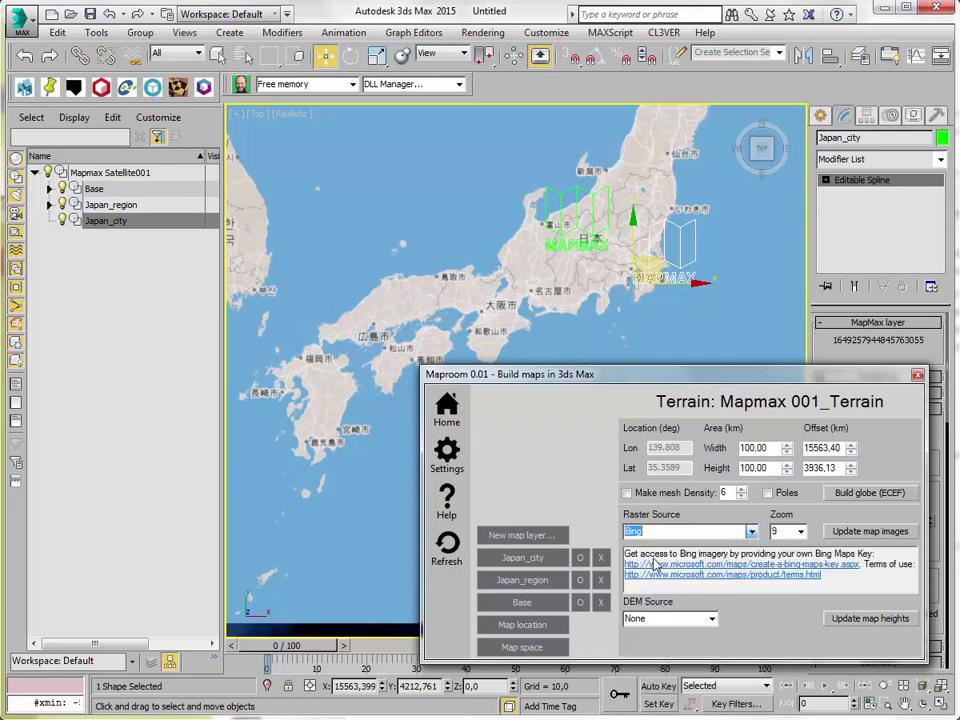
{"action": "left_click", "coordinate": [857, 531]}
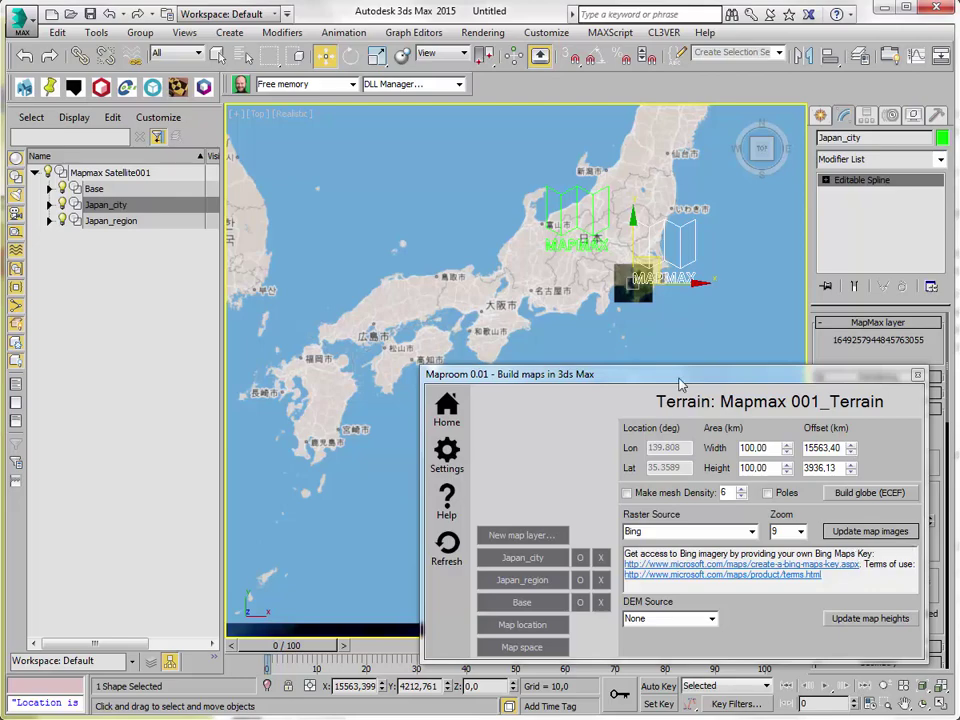
Examine the detail and coverage of the Bing imagery around Tokyo Bay against the surrounding street map
{"action": "scroll", "coordinate": [623, 303], "scroll_direction": "up", "scroll_amount": 6}
{"action": "scroll", "coordinate": [630, 285], "scroll_direction": "up", "scroll_amount": 2}
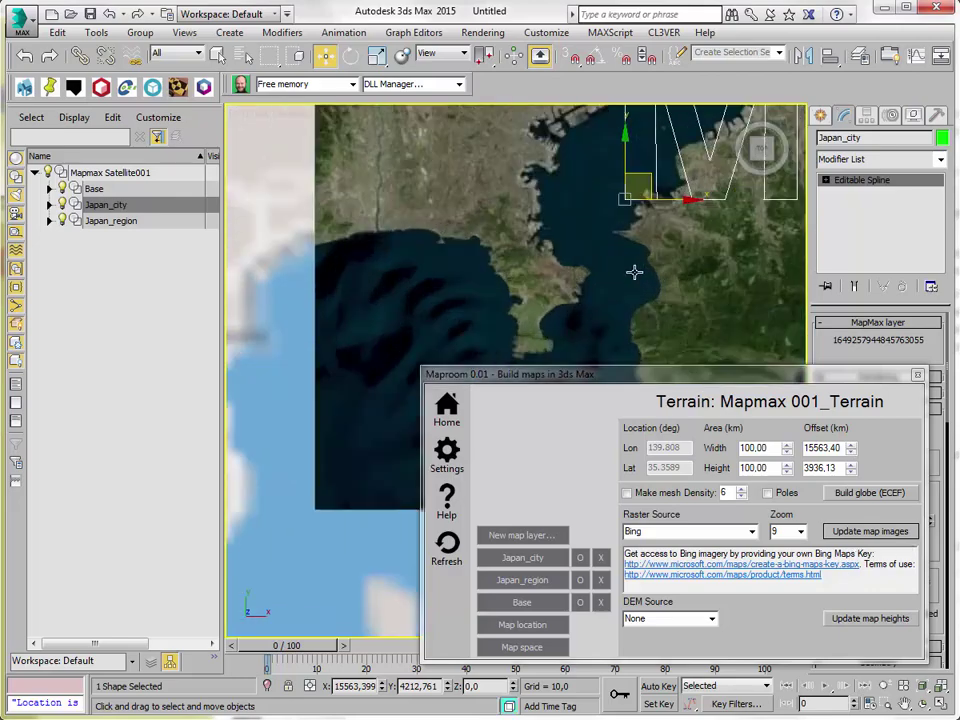
{"action": "scroll", "coordinate": [634, 276], "scroll_direction": "up", "scroll_amount": 3}
{"action": "middle_click_drag", "start_coordinate": [634, 276], "coordinate": [570, 323]}
{"action": "scroll", "coordinate": [575, 310], "scroll_direction": "down", "scroll_amount": 5}
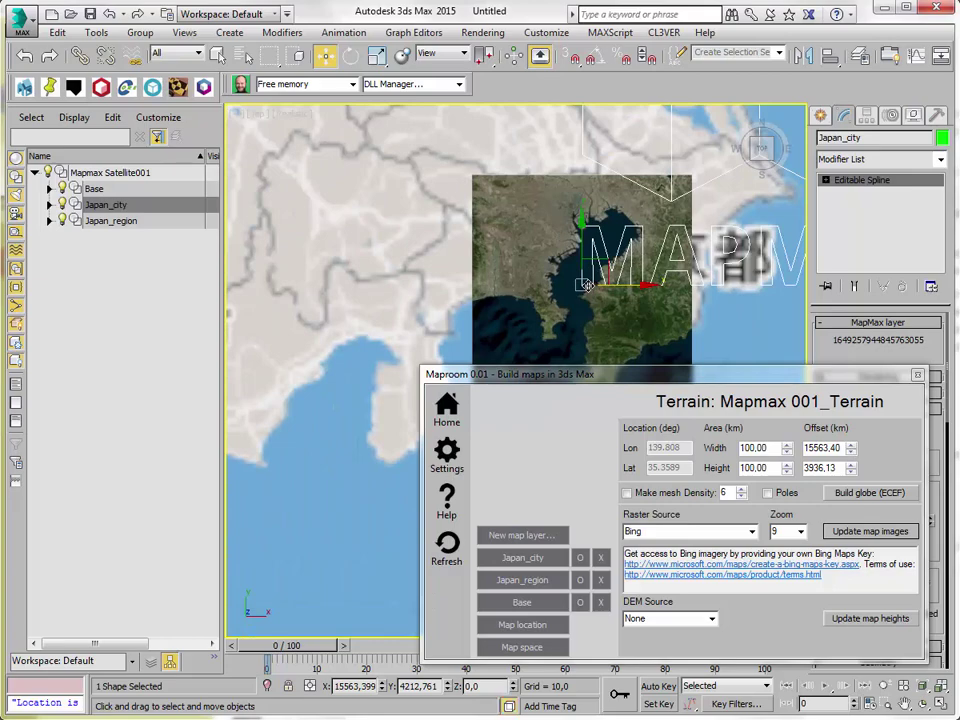
{"action": "scroll", "coordinate": [603, 215], "scroll_direction": "up", "scroll_amount": 4}
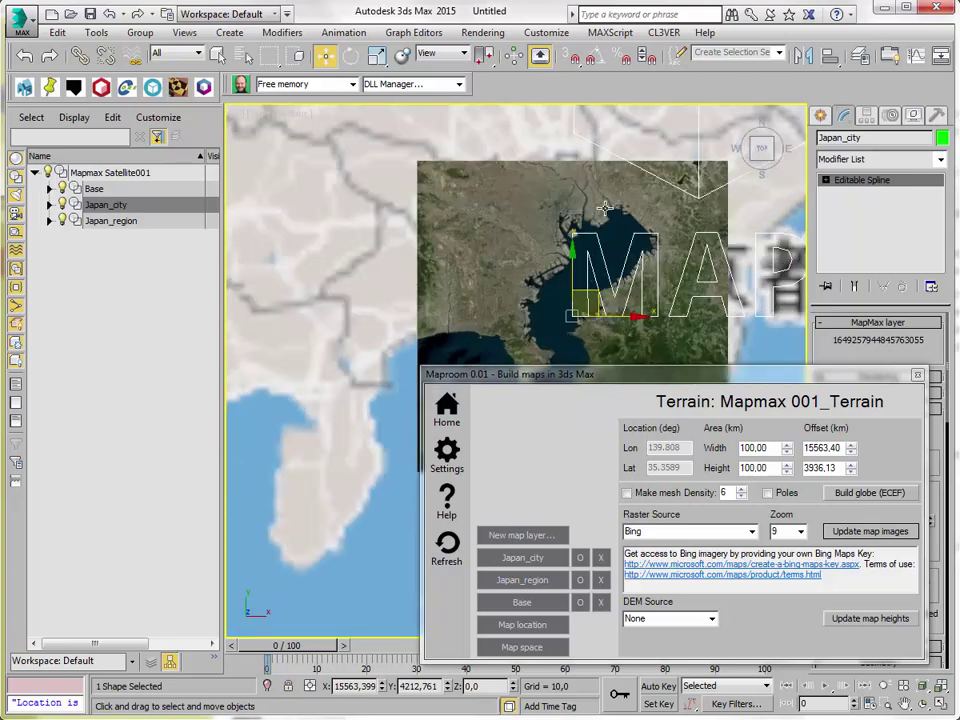
{"action": "scroll", "coordinate": [604, 208], "scroll_direction": "down", "scroll_amount": 5}
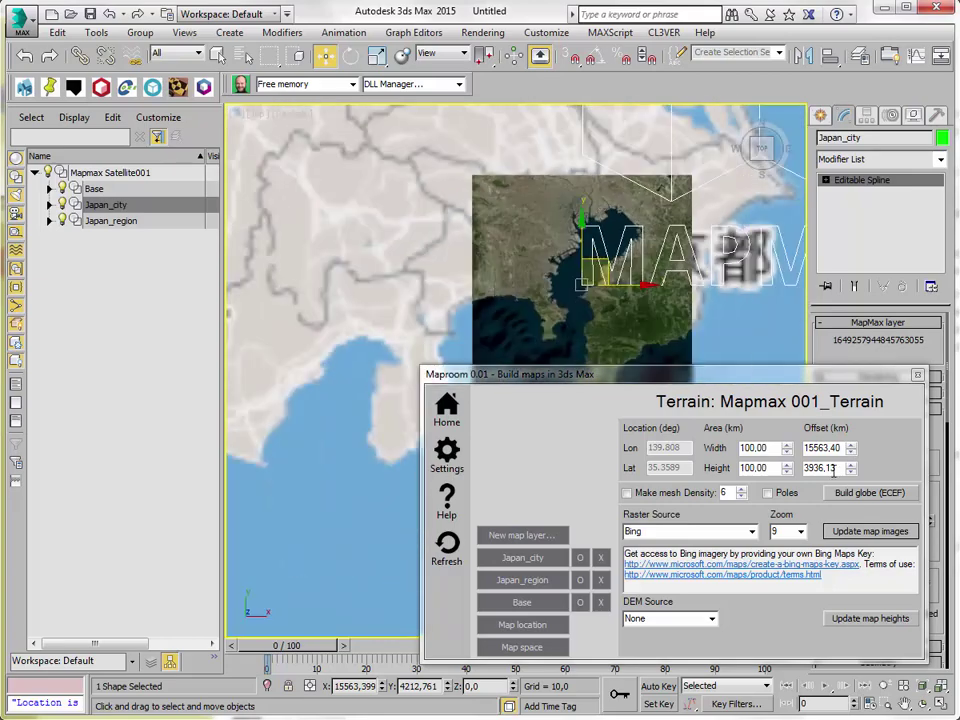
{"action": "scroll", "coordinate": [633, 320], "scroll_direction": "down", "scroll_amount": 3}
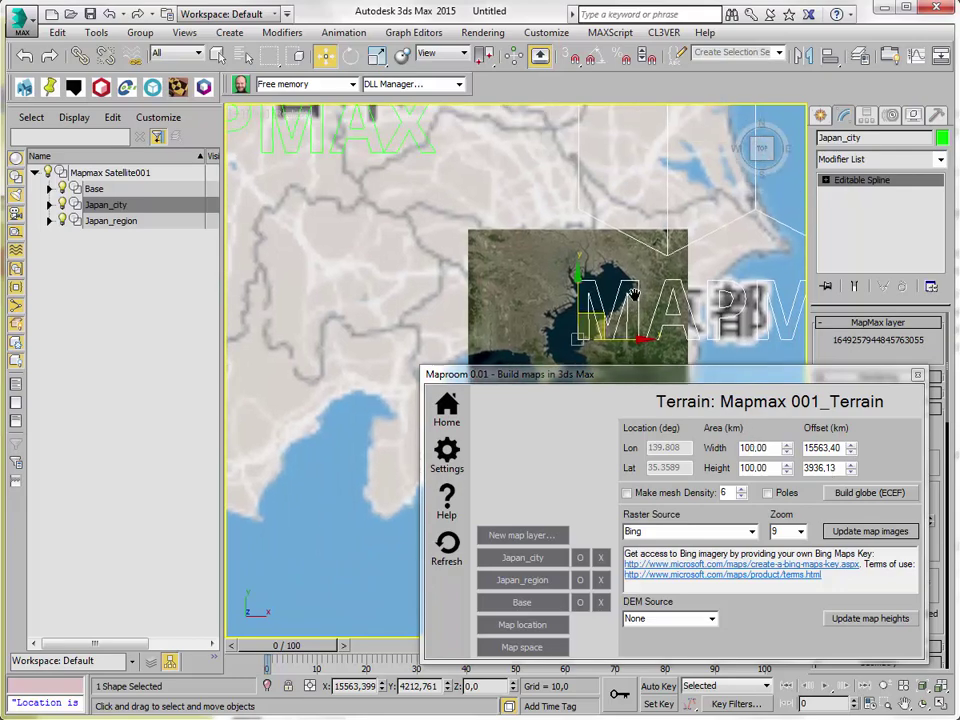
{"action": "scroll", "coordinate": [634, 300], "scroll_direction": "up", "scroll_amount": 2}
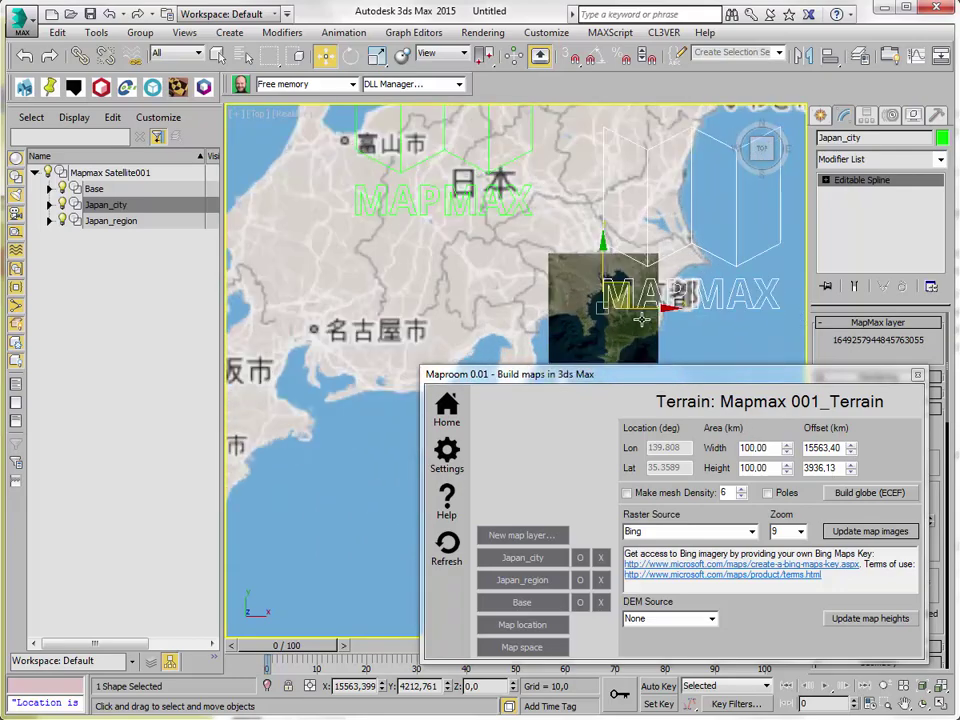
Set the Japan_city layer's area to 150 km wide and 150 km high, with zoom 10
{"action": "left_click", "coordinate": [744, 448]}
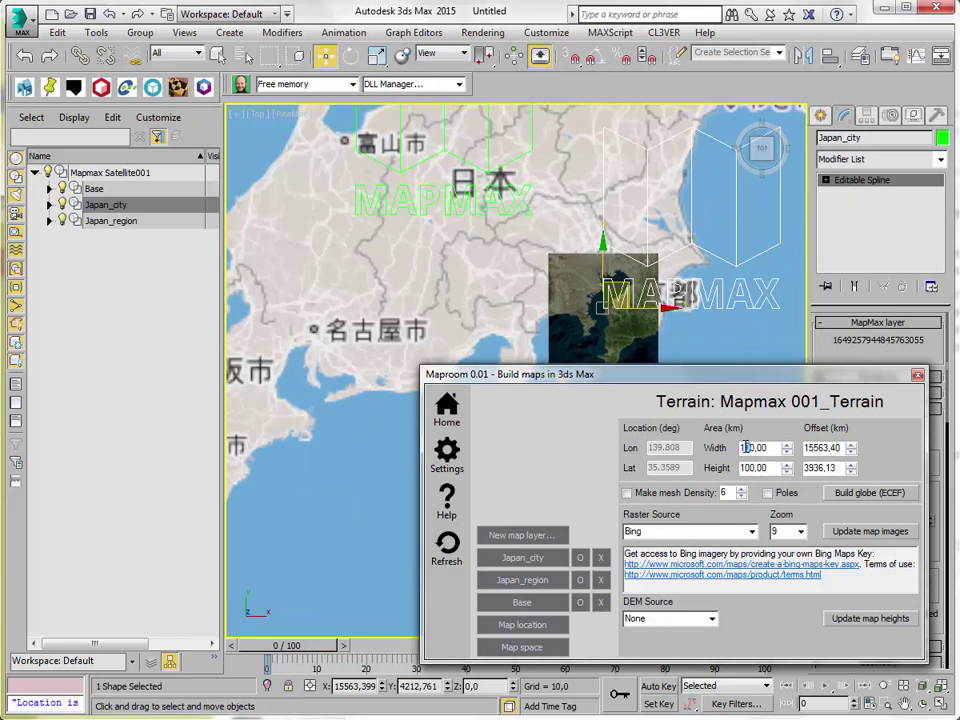
{"action": "left_click", "coordinate": [751, 468]}
{"action": "left_click", "coordinate": [799, 531]}
{"action": "left_click", "coordinate": [787, 697]}
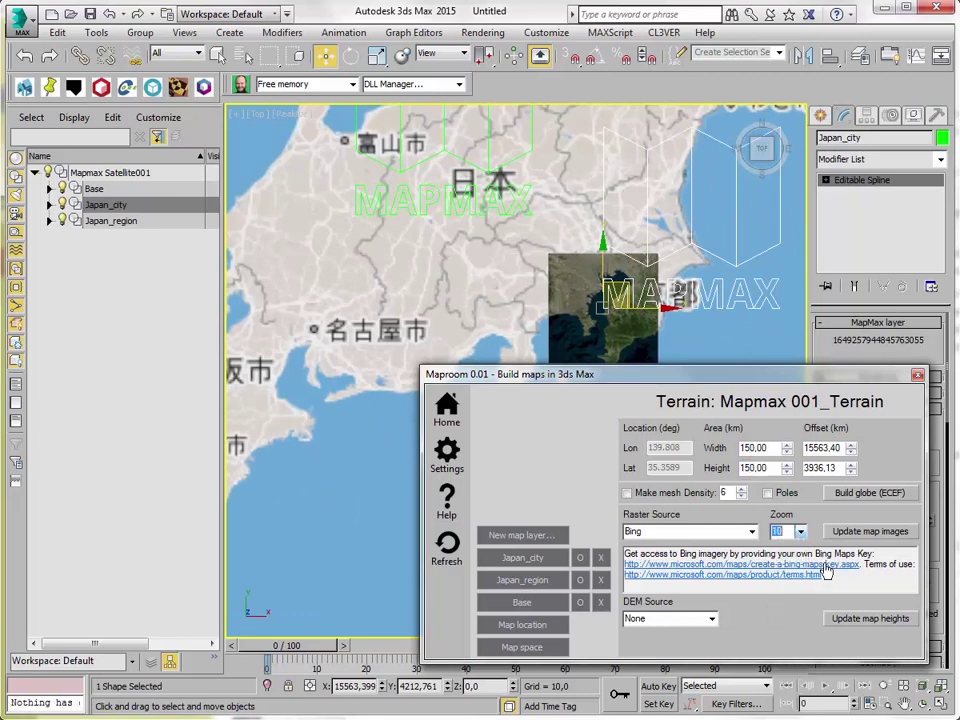
Update the map images of the Japan_city layer and inspect the imagery around Tokyo Bay
{"action": "left_click", "coordinate": [847, 532]}
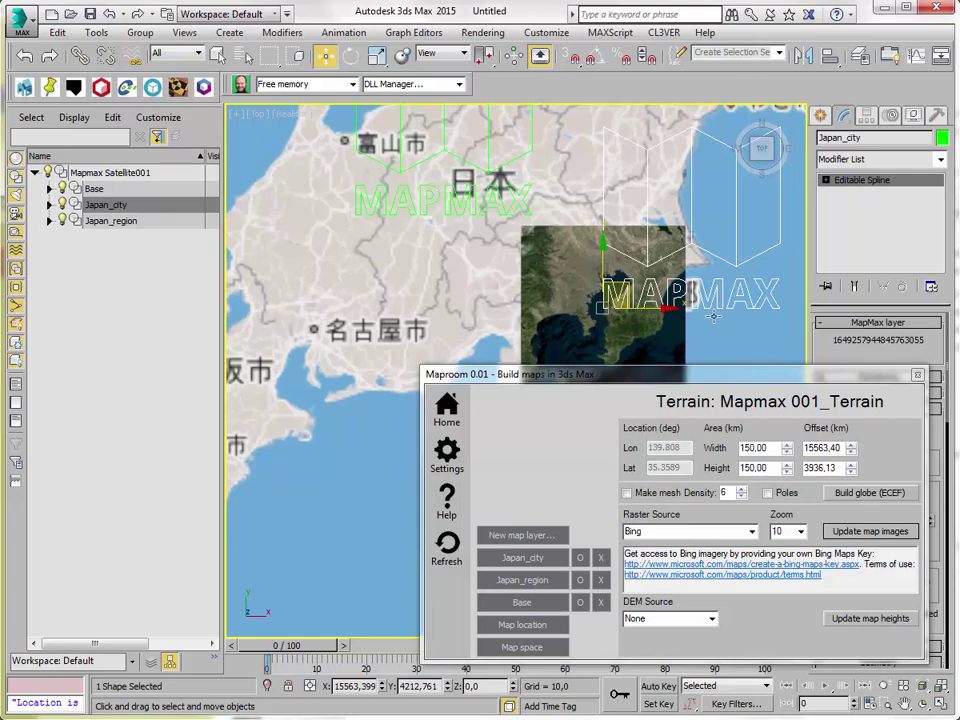
{"action": "scroll", "coordinate": [626, 306], "scroll_direction": "up", "scroll_amount": 6}
{"action": "scroll", "coordinate": [480, 187], "scroll_direction": "down", "scroll_amount": 8}
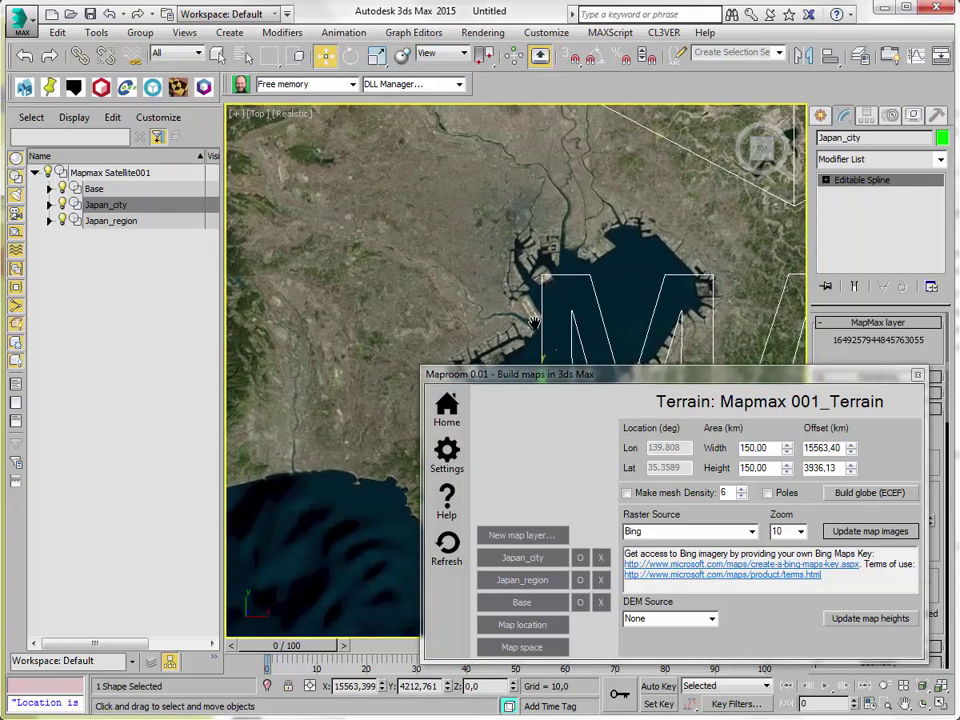
{"action": "scroll", "coordinate": [604, 213], "scroll_direction": "down", "scroll_amount": 3}
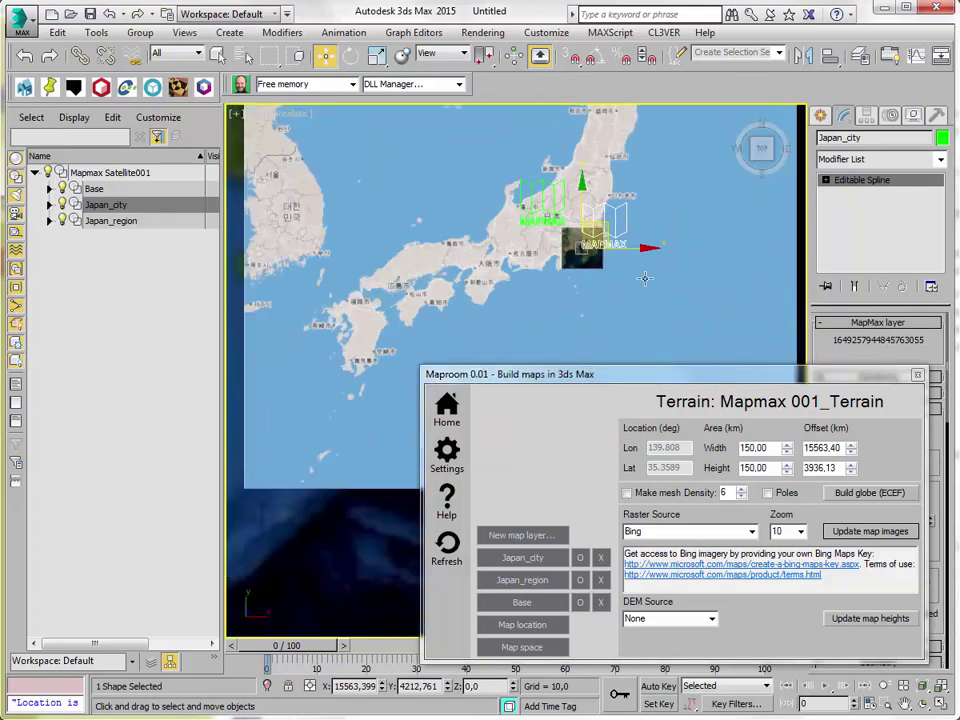
Change the Japan_region layer's raster source to Bing
{"action": "left_click", "coordinate": [541, 585]}
{"action": "left_click", "coordinate": [695, 531]}
{"action": "left_click", "coordinate": [703, 557]}
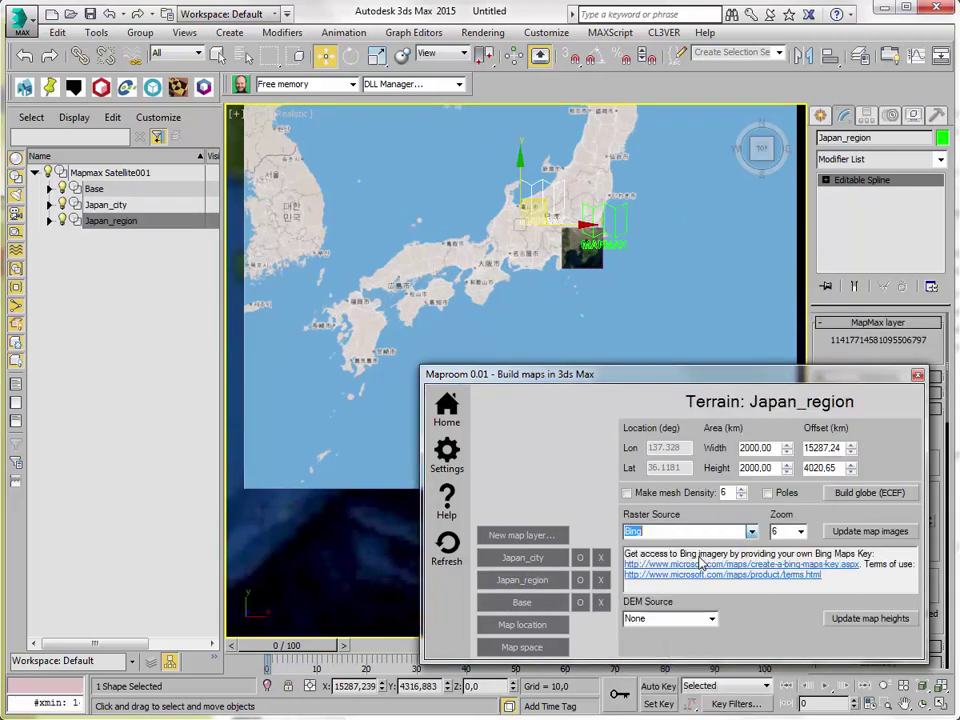
Update the Japan_region layer's map images, and switch the Base layer's raster source to Bing with updated images
{"action": "left_click", "coordinate": [845, 534]}
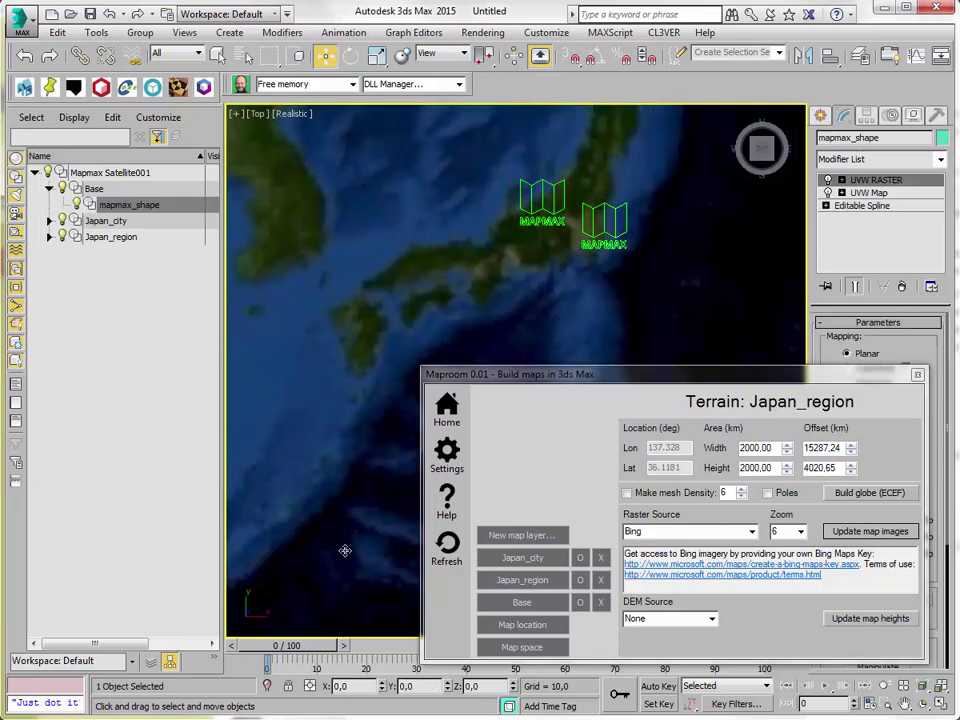
{"action": "left_click", "coordinate": [524, 603]}
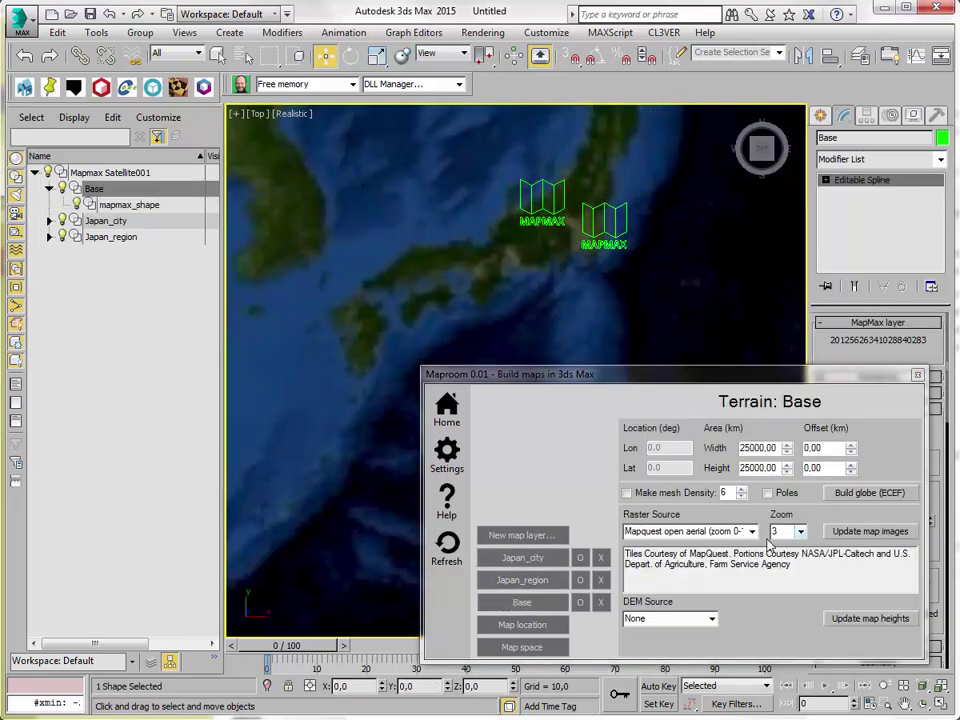
{"action": "left_click", "coordinate": [752, 531]}
{"action": "left_click", "coordinate": [690, 558]}
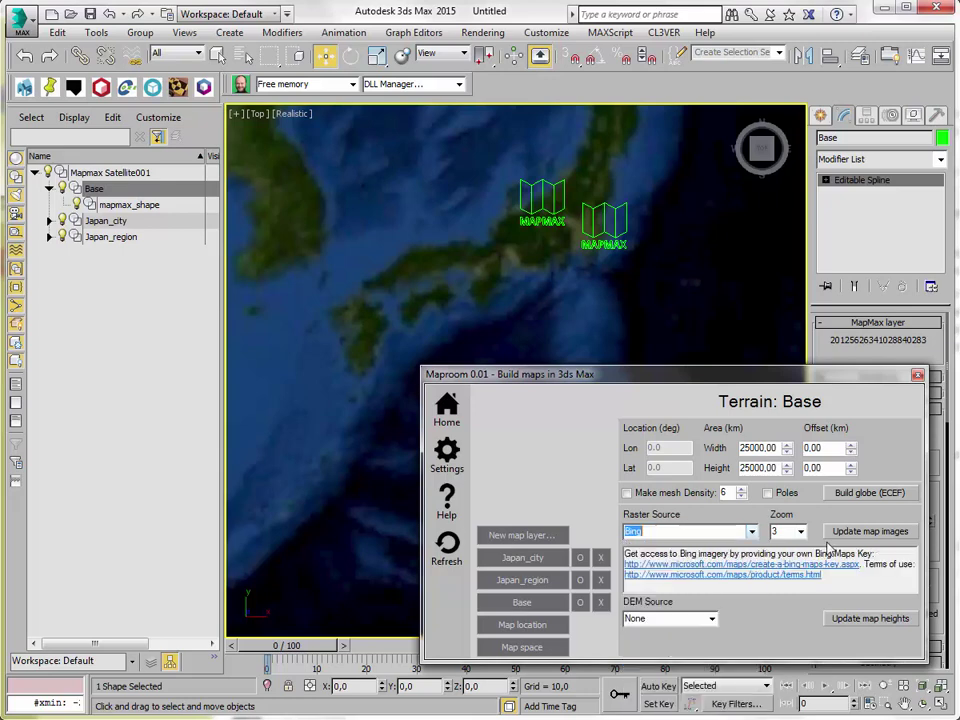
{"action": "left_click", "coordinate": [845, 532]}
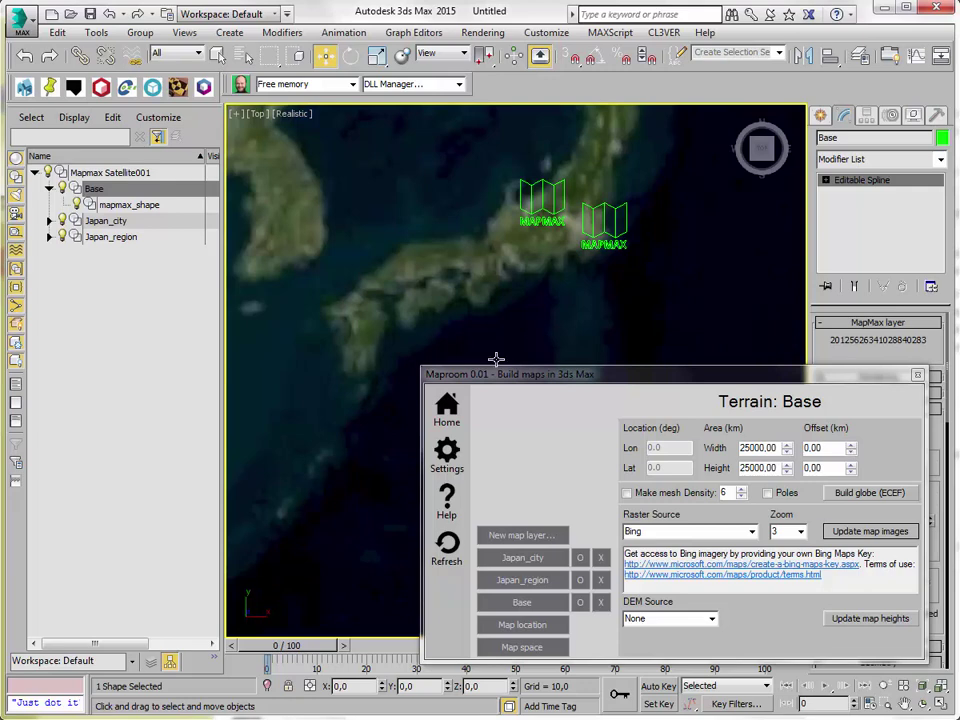
Add a Push modifier with a value of 0,19 to the mapmax_shape under Japan_city
{"action": "left_click", "coordinate": [119, 222]}
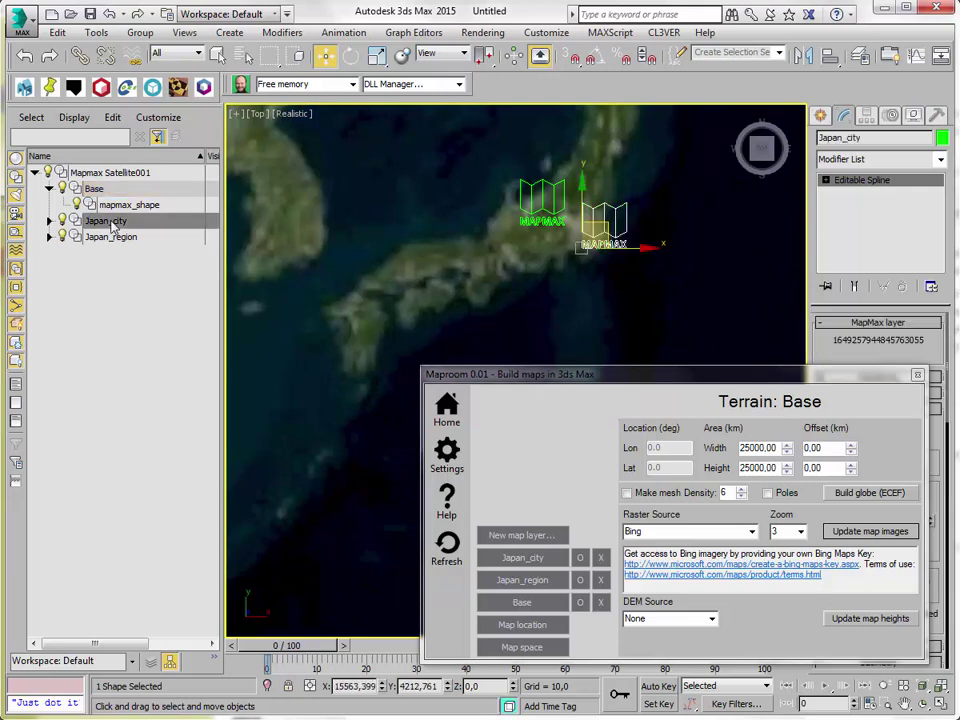
{"action": "left_click", "coordinate": [110, 237]}
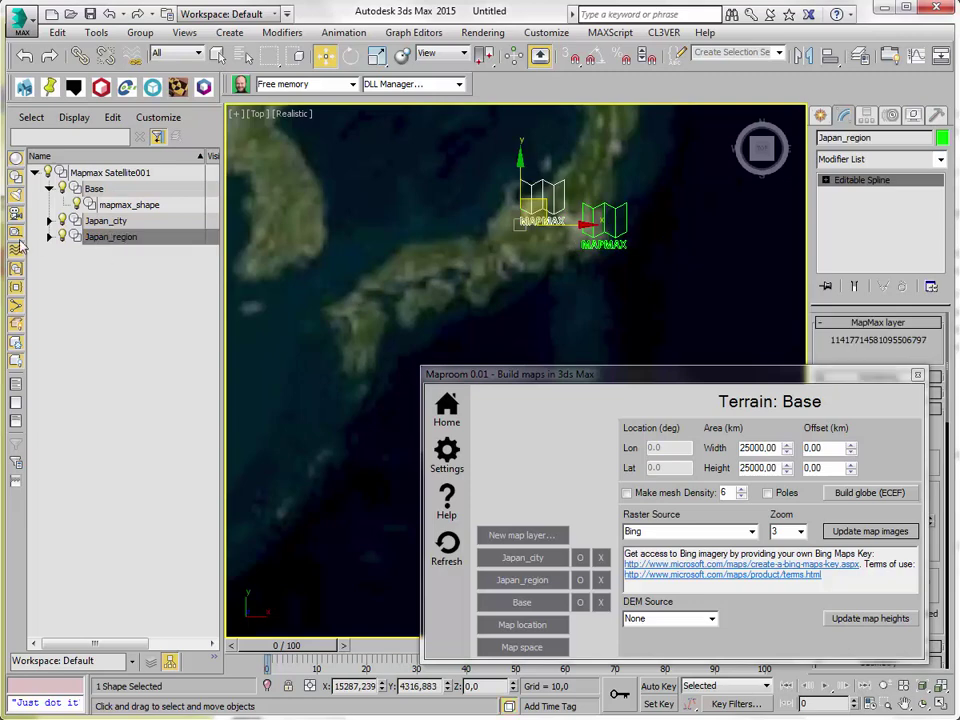
{"action": "left_click", "coordinate": [49, 221]}
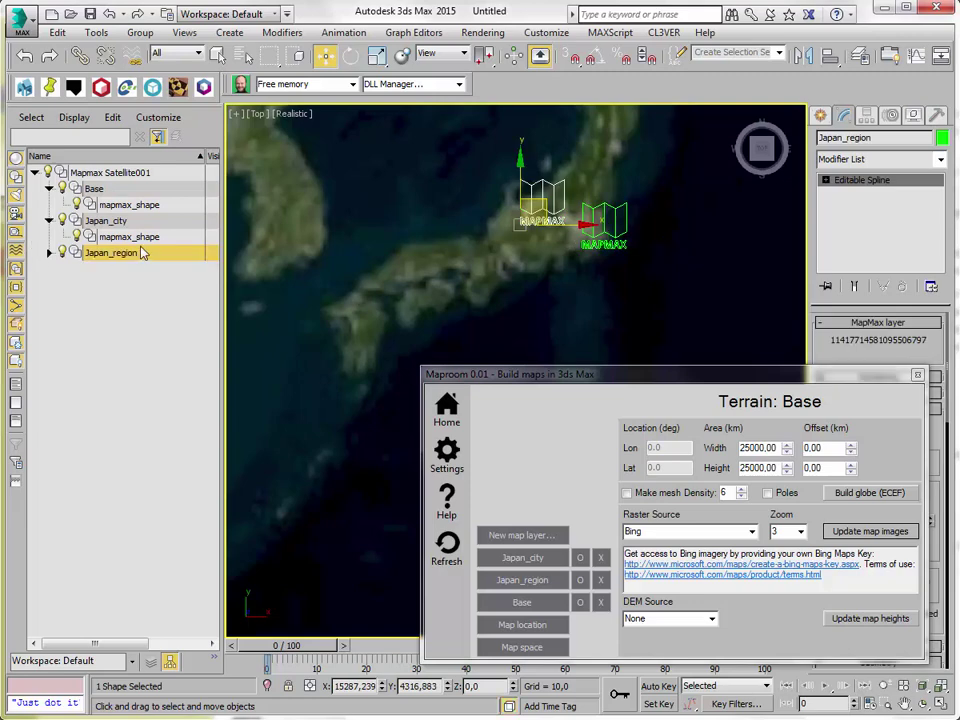
{"action": "left_click", "coordinate": [127, 237]}
{"action": "left_click", "coordinate": [889, 160]}
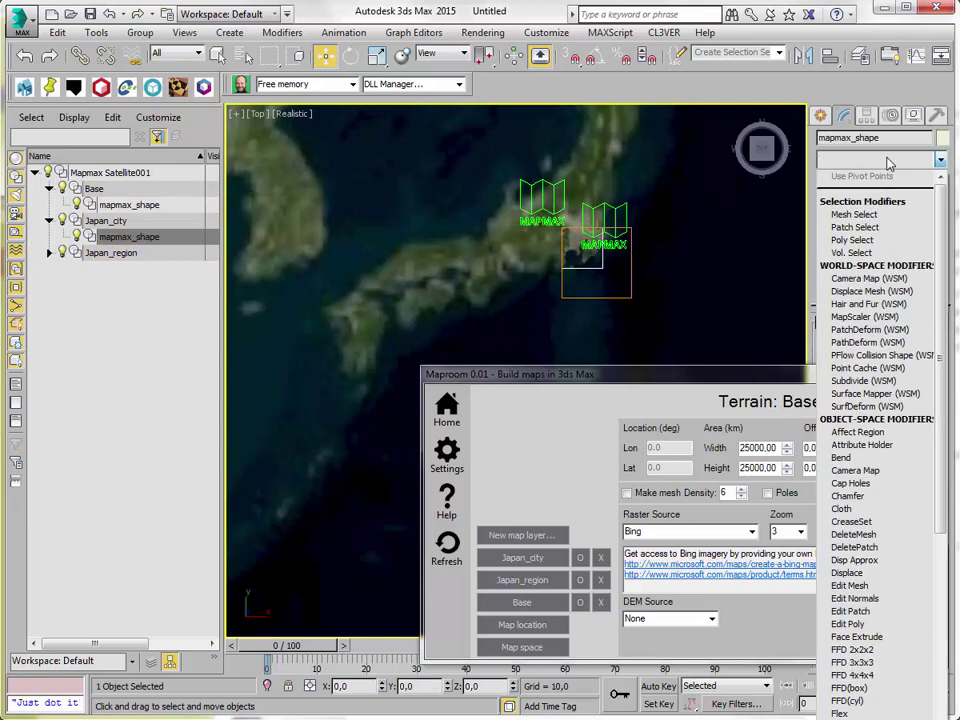
{"action": "type", "text": "pu"}
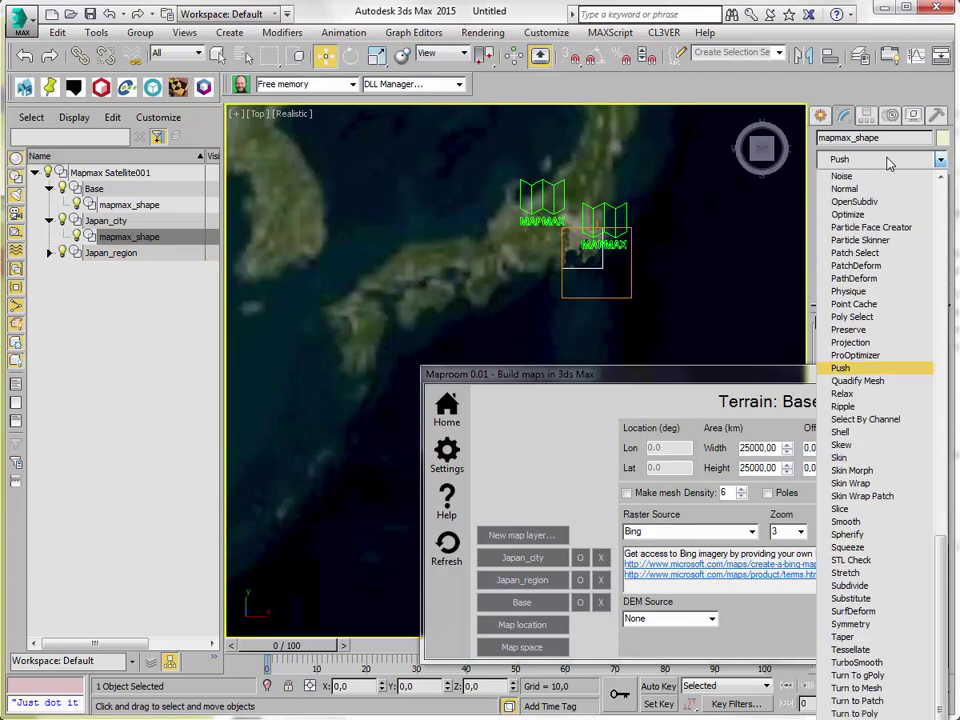
{"action": "key", "text": "Return"}
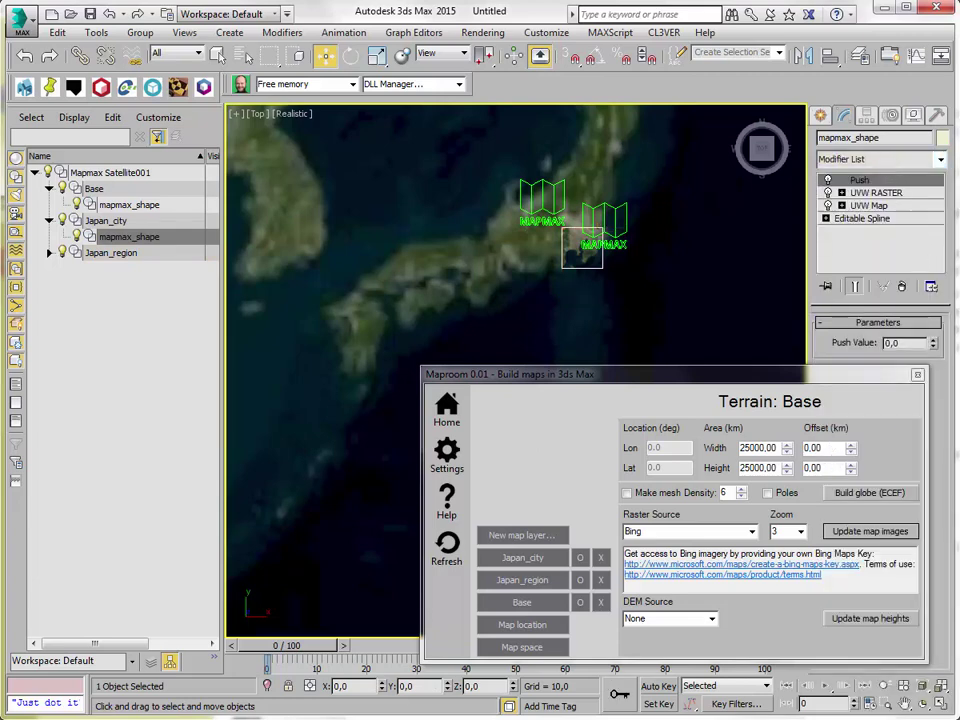
{"action": "left_click_drag", "start_coordinate": [933, 342], "coordinate": [938, 326]}
Add a Push modifier with a value of 0,07 to the mapmax_shape under Japan_region
{"action": "left_click", "coordinate": [49, 252]}
{"action": "left_click", "coordinate": [114, 269]}
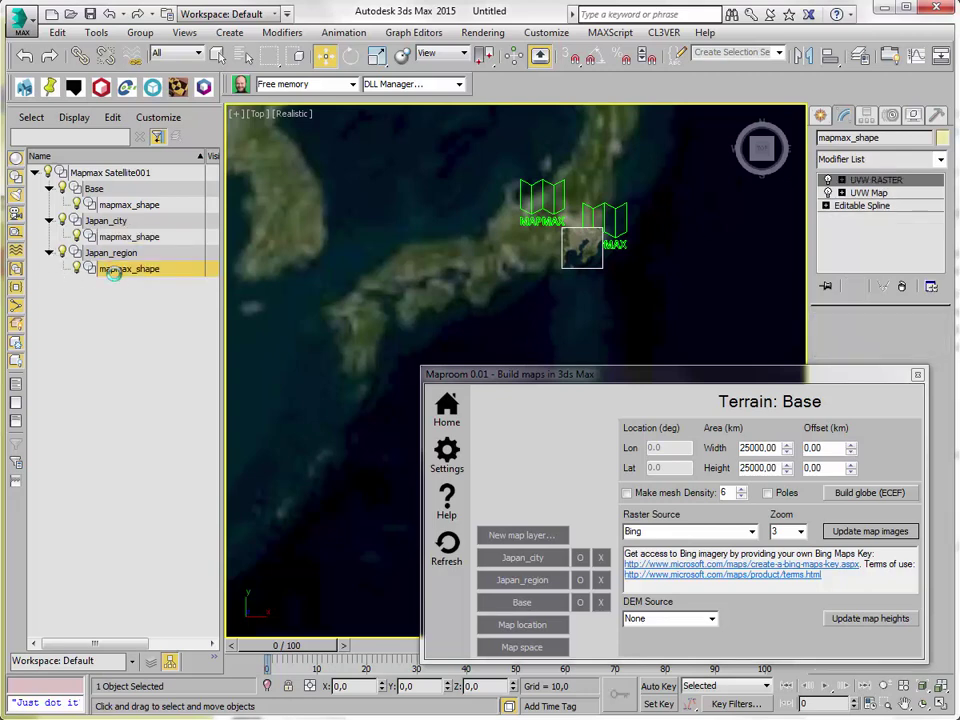
{"action": "left_click", "coordinate": [911, 161]}
{"action": "type", "text": "push"}
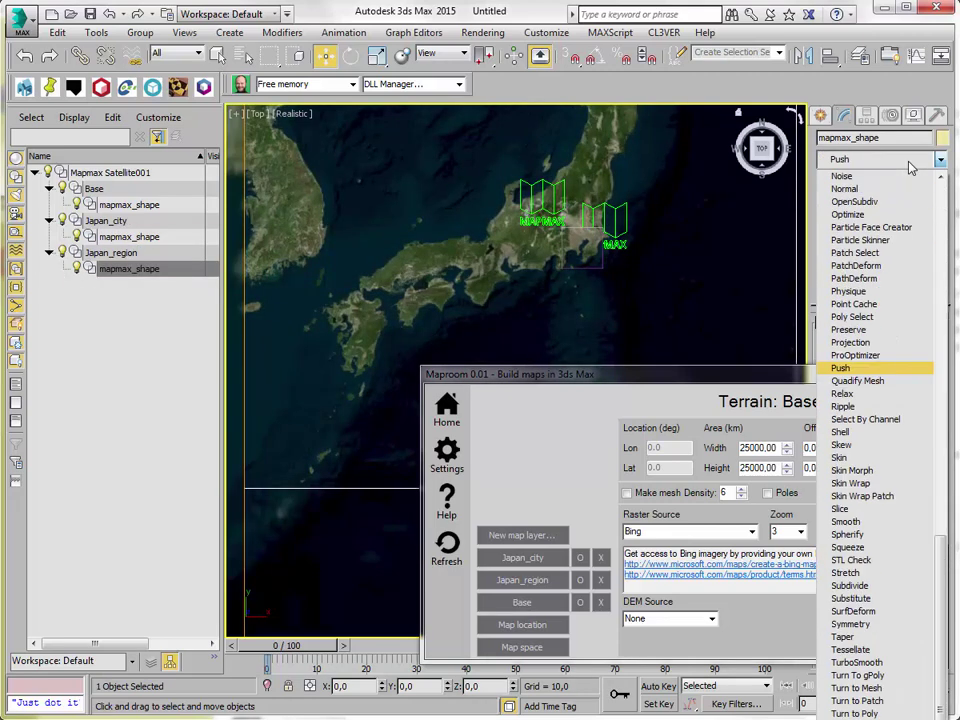
{"action": "key", "text": "Return"}
{"action": "left_click_drag", "start_coordinate": [934, 343], "coordinate": [934, 342]}
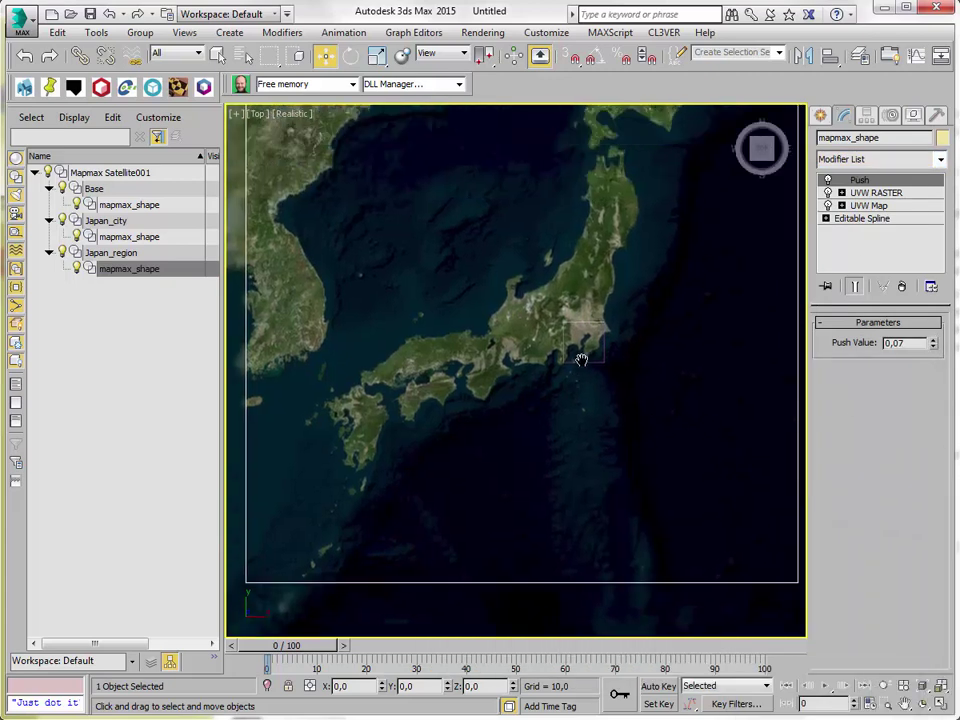
Inspect the stacked Bing layers around Japan and render the view of Japan and the neighbouring coast
{"action": "scroll", "coordinate": [602, 332], "scroll_direction": "up", "scroll_amount": 5}
{"action": "scroll", "coordinate": [601, 332], "scroll_direction": "down", "scroll_amount": 6}
{"action": "scroll", "coordinate": [601, 332], "scroll_direction": "down", "scroll_amount": 8}
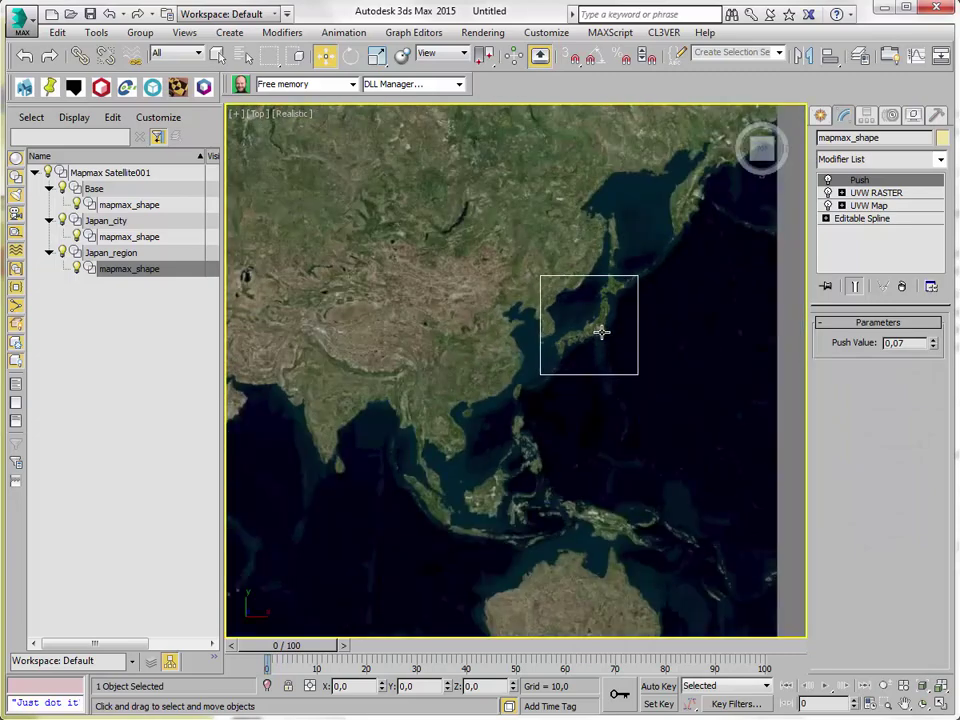
{"action": "scroll", "coordinate": [601, 332], "scroll_direction": "up", "scroll_amount": 4}
{"action": "scroll", "coordinate": [601, 332], "scroll_direction": "up", "scroll_amount": 3}
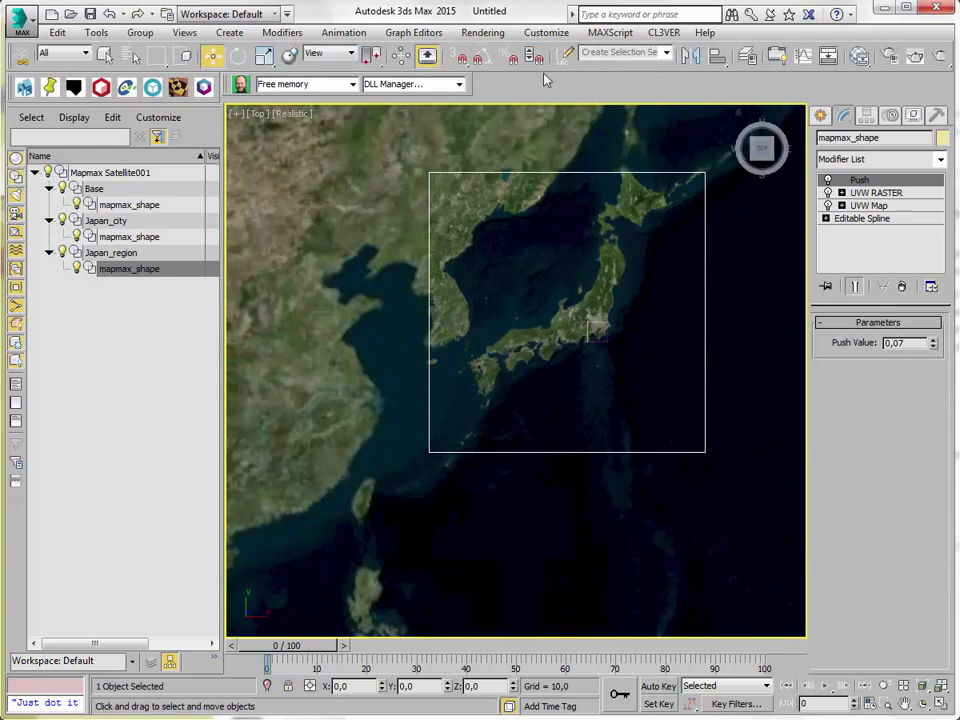
{"action": "left_click", "coordinate": [942, 57]}
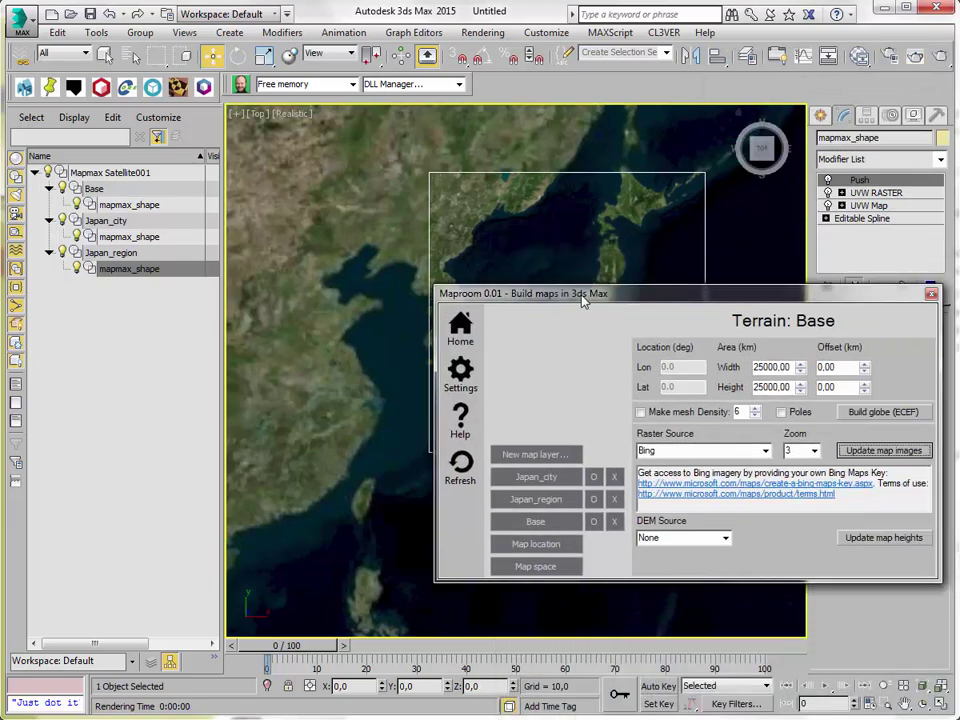
Build the Base layer into an ECEF globe as a mesh with density 6 and poles included
{"action": "left_click_drag", "start_coordinate": [591, 299], "coordinate": [600, 397]}
{"action": "left_click", "coordinate": [525, 617]}
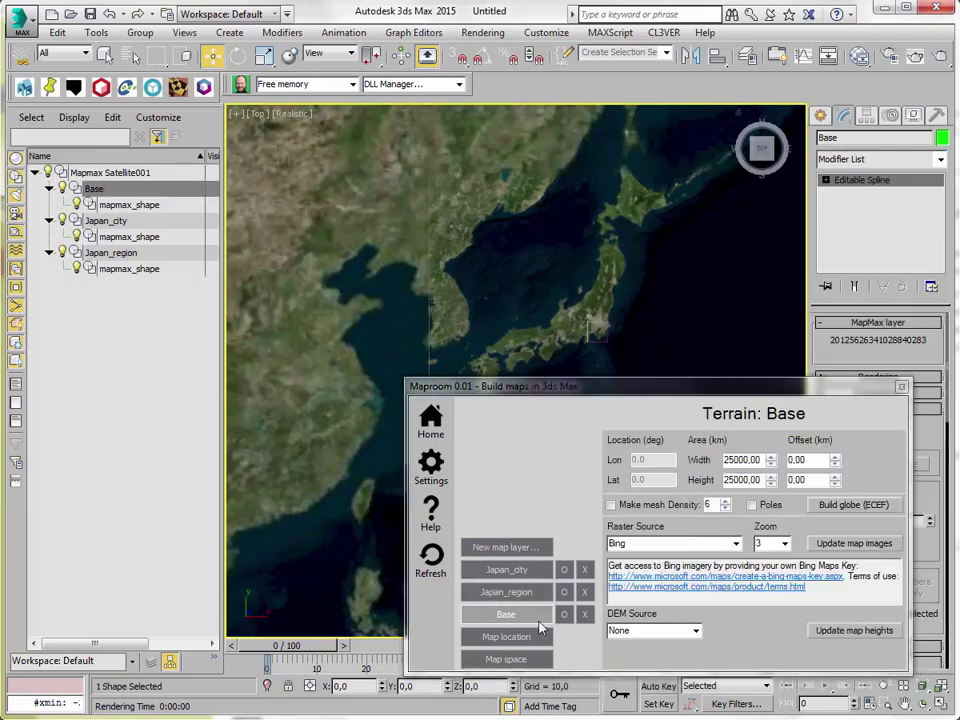
{"action": "left_click", "coordinate": [611, 505]}
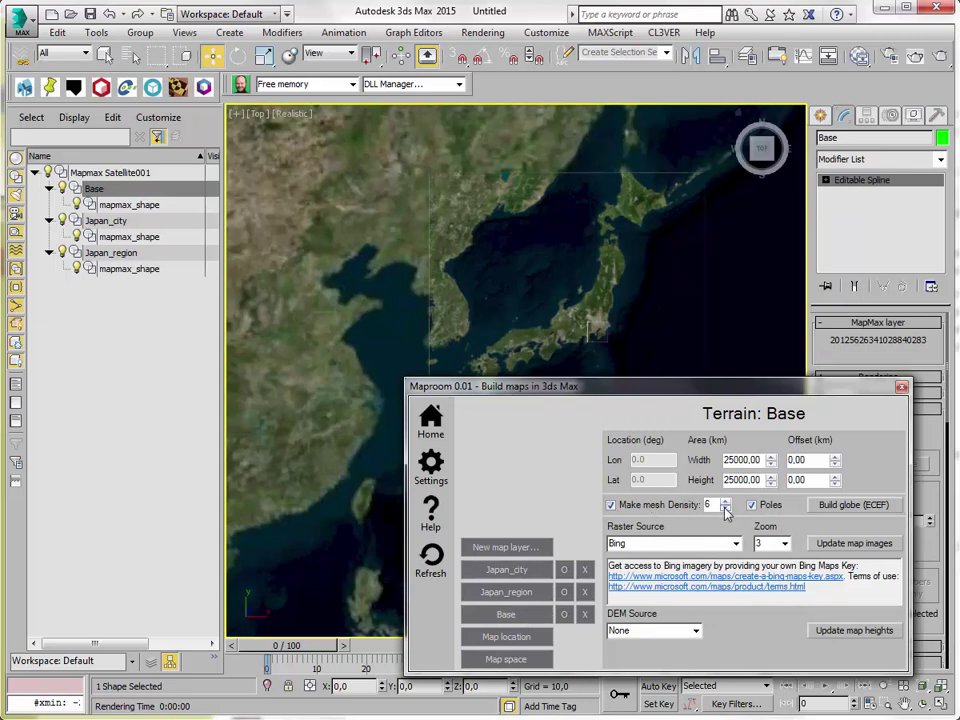
{"action": "left_click", "coordinate": [872, 507]}
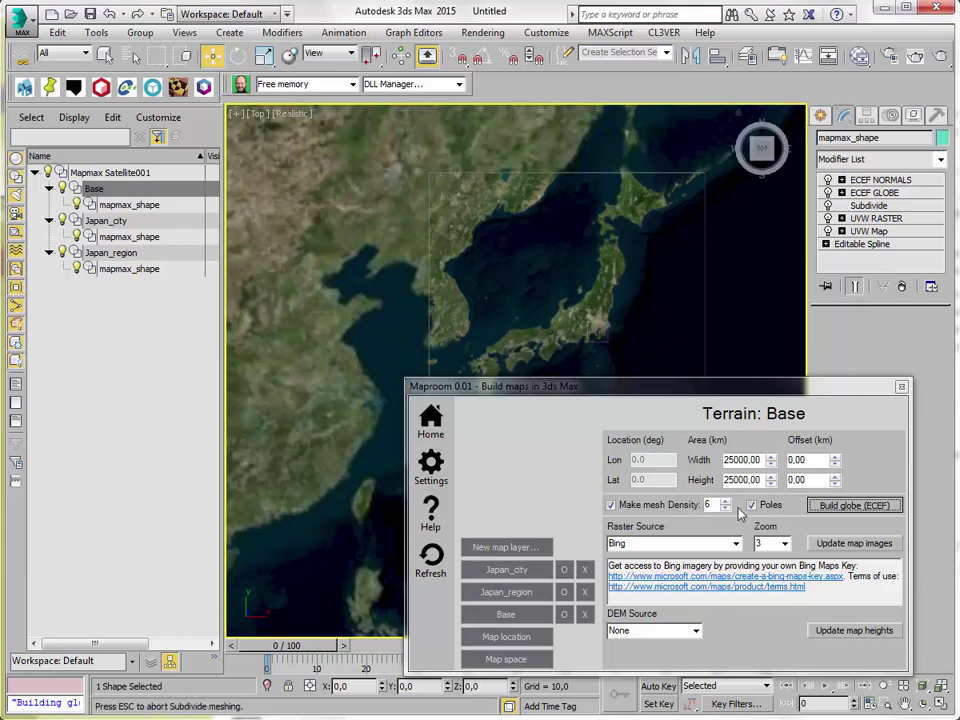
{"action": "left_click", "coordinate": [853, 506]}
Examine the Base globe from an angle and compare its spherical and flat forms by toggling the ECEF GLOBE modifier
{"action": "scroll", "coordinate": [360, 330], "scroll_direction": "down", "scroll_amount": 10}
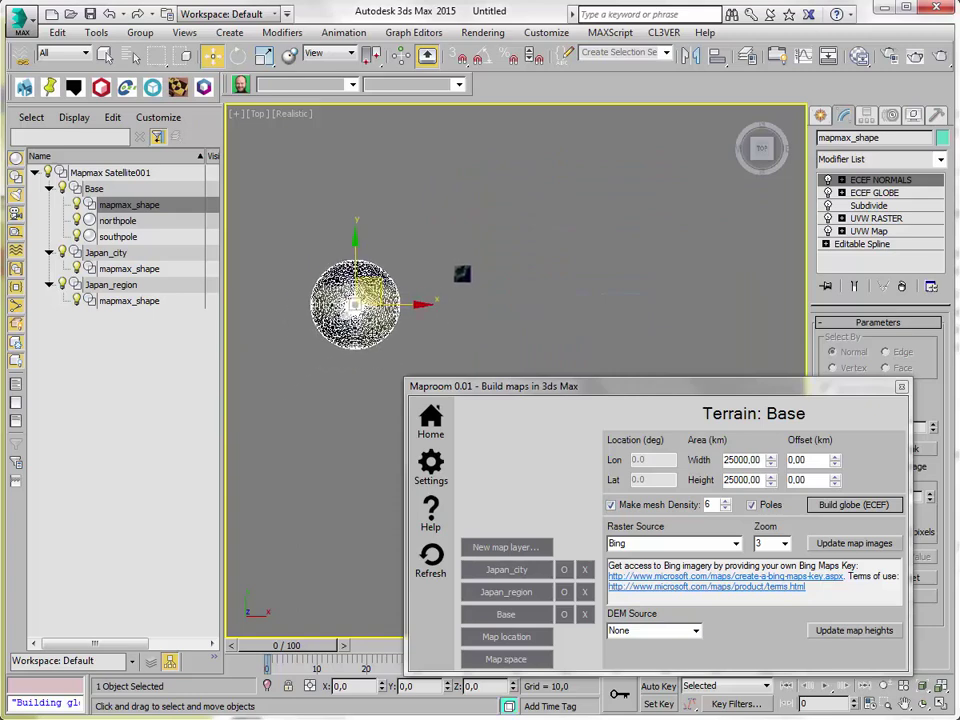
{"action": "scroll", "coordinate": [508, 319], "scroll_direction": "up", "scroll_amount": 5}
{"action": "left_click", "coordinate": [508, 319]}
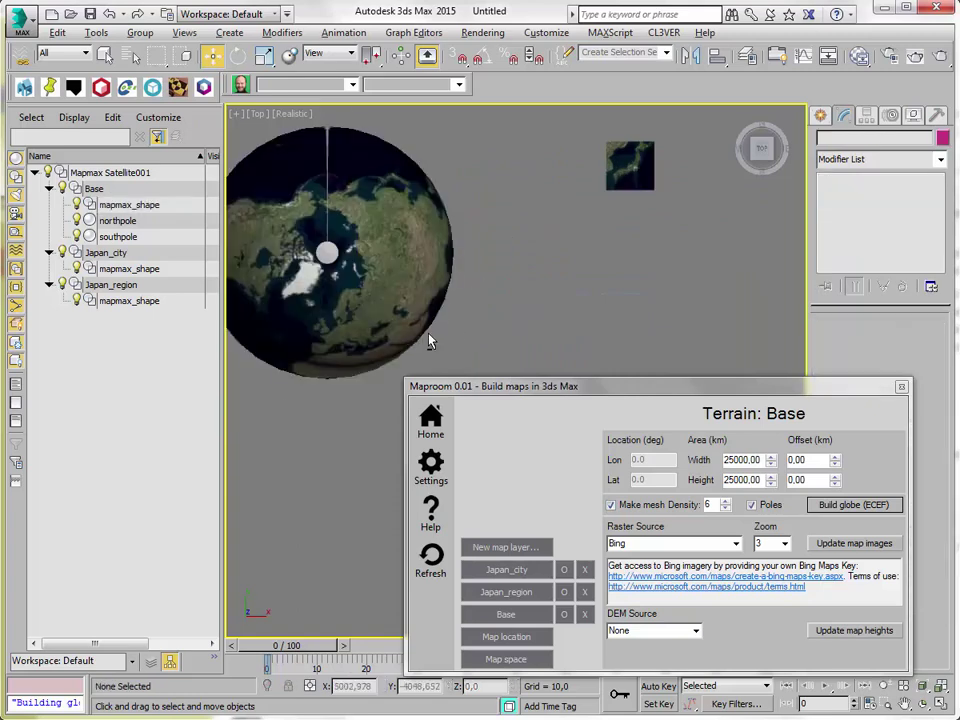
{"action": "middle_click_drag", "start_coordinate": [429, 328], "coordinate": [347, 257], "text": "alt"}
{"action": "left_click", "coordinate": [347, 257]}
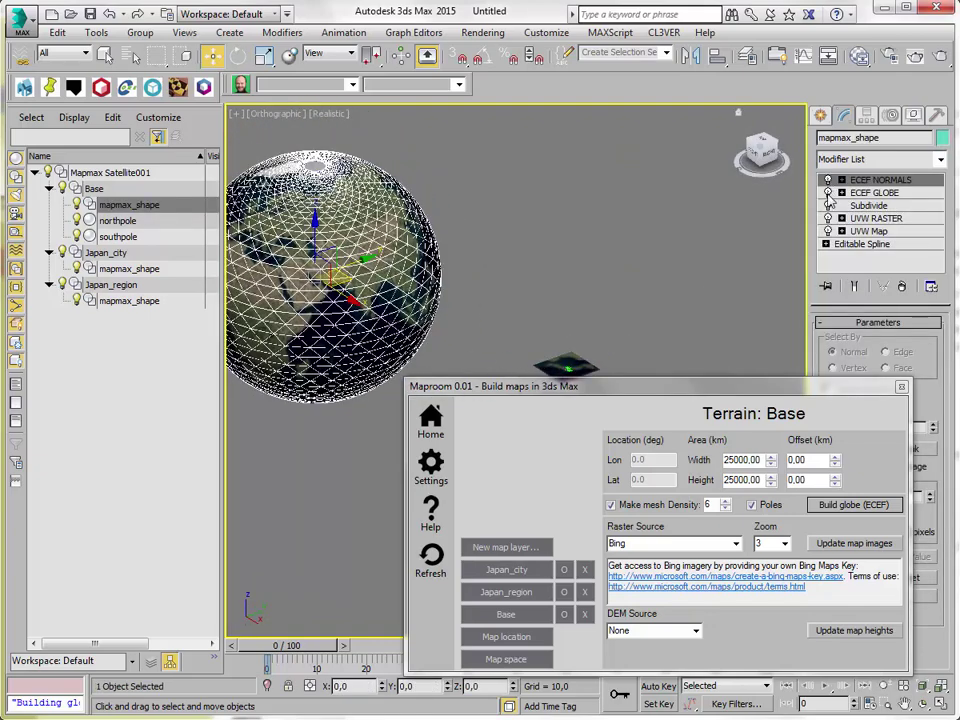
{"action": "left_click", "coordinate": [827, 193]}
{"action": "left_click", "coordinate": [827, 193]}
{"action": "left_click", "coordinate": [827, 193]}
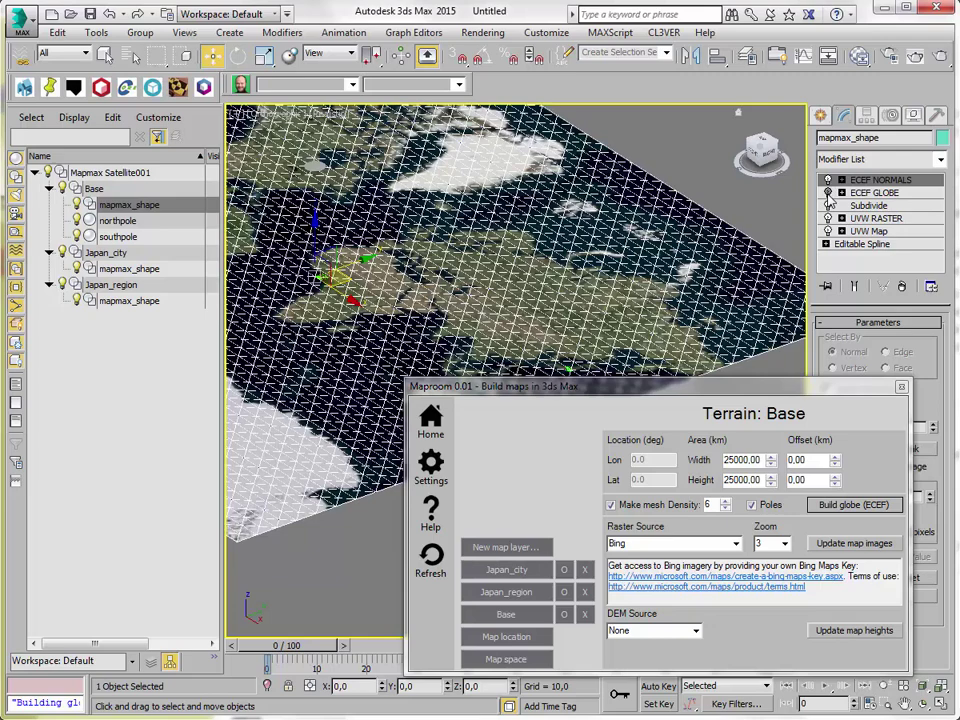
{"action": "left_click", "coordinate": [827, 193]}
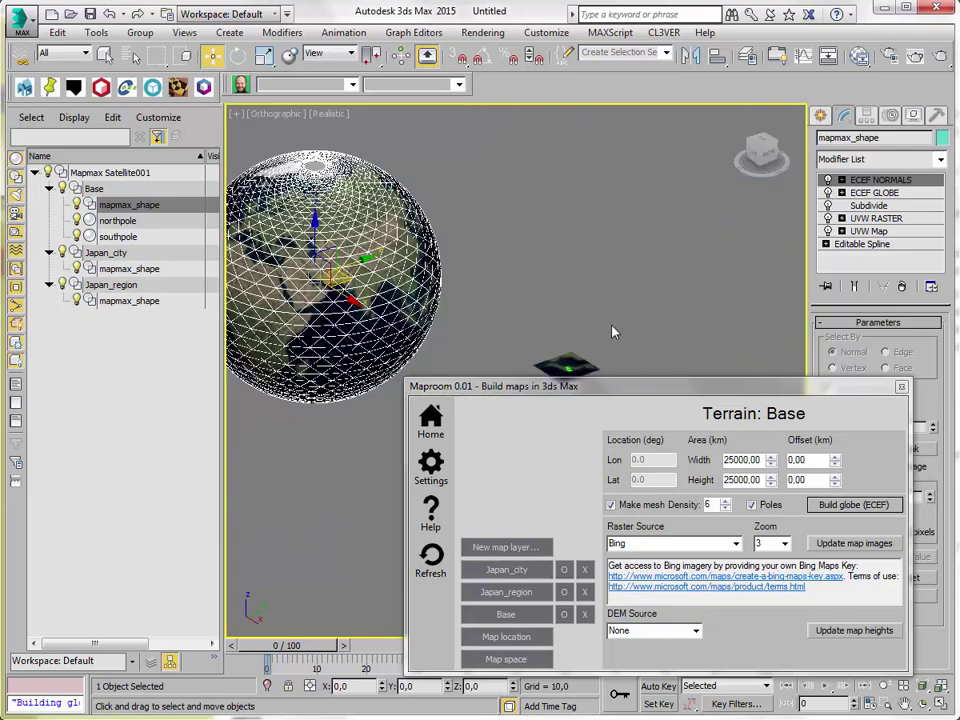
Build the Japan_region layer onto the ECEF globe as a mesh with density 6 and without poles
{"action": "middle_click_drag", "start_coordinate": [608, 340], "coordinate": [625, 258]}
{"action": "left_click", "coordinate": [506, 591]}
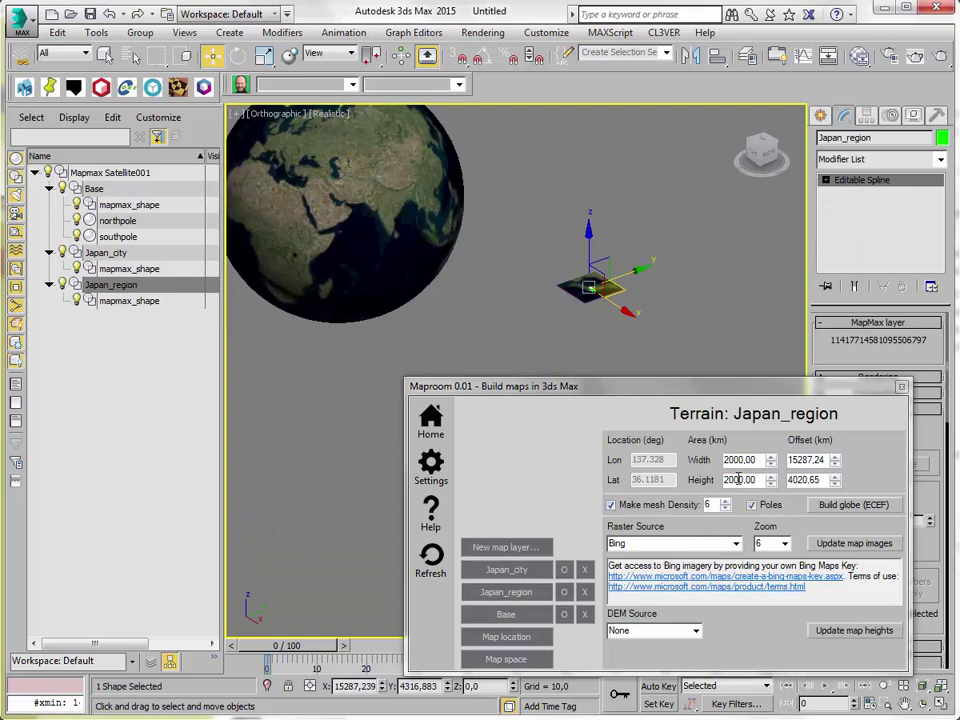
{"action": "left_click", "coordinate": [751, 505]}
{"action": "left_click", "coordinate": [814, 504]}
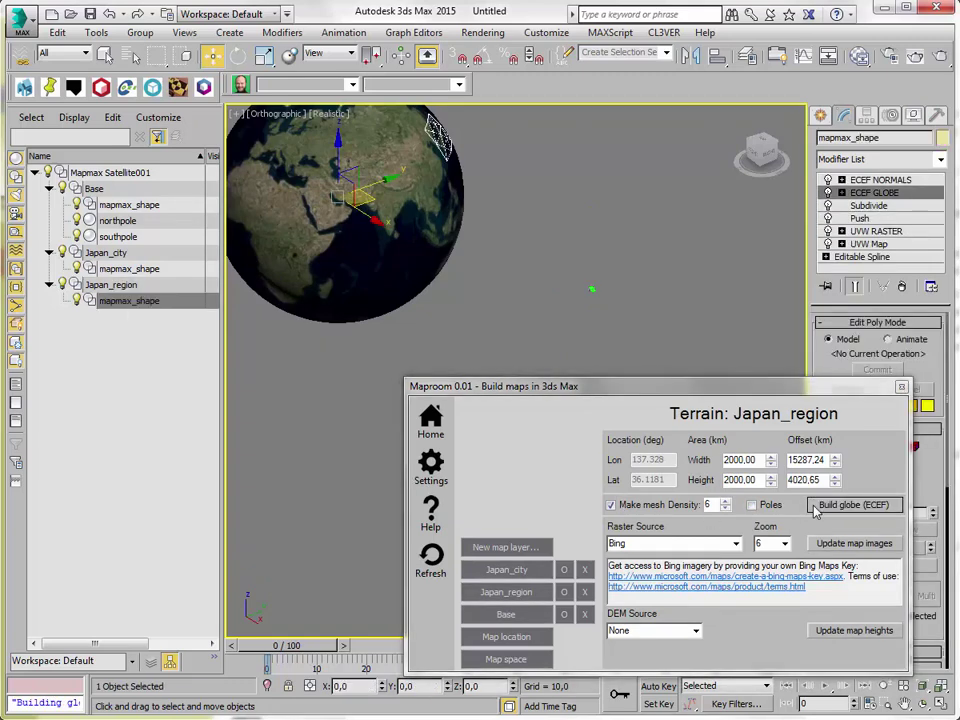
Build the Japan_city layer onto the ECEF globe, inspect it around Tokyo Bay, and rebuild it with mesh density 15
{"action": "left_click", "coordinate": [500, 569]}
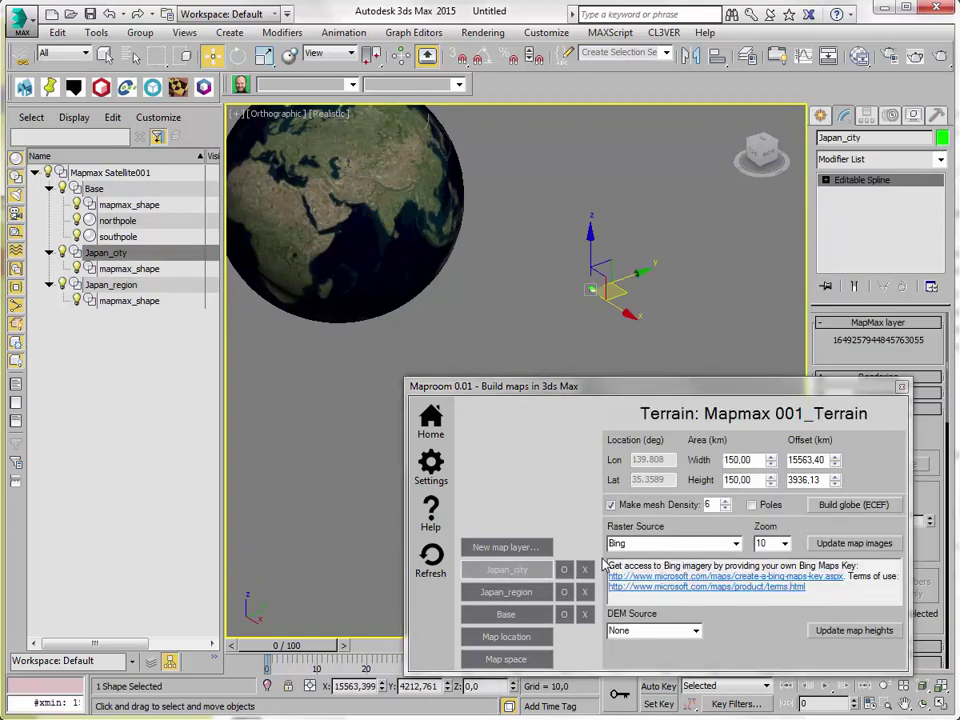
{"action": "left_click", "coordinate": [840, 508]}
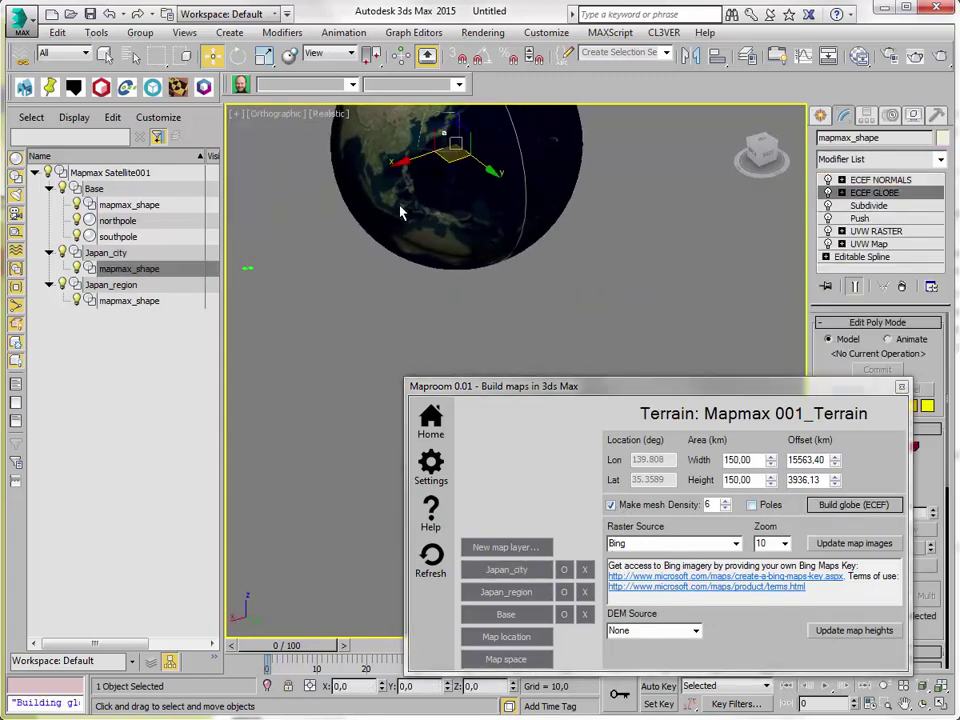
{"action": "scroll", "coordinate": [470, 265], "scroll_direction": "up", "scroll_amount": 15}
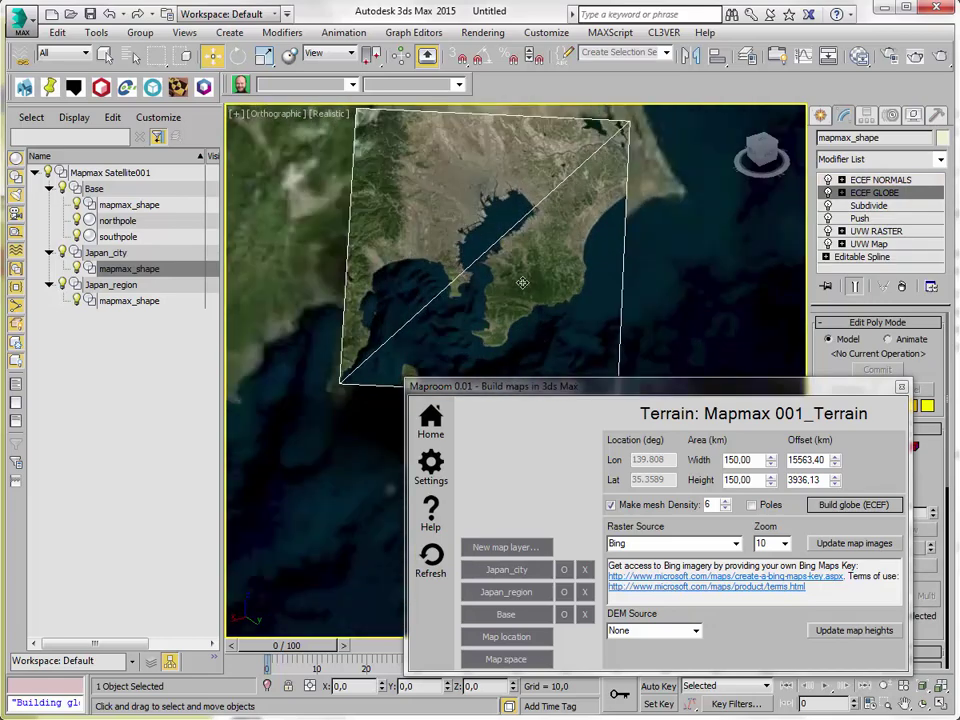
{"action": "scroll", "coordinate": [521, 283], "scroll_direction": "down", "scroll_amount": 5}
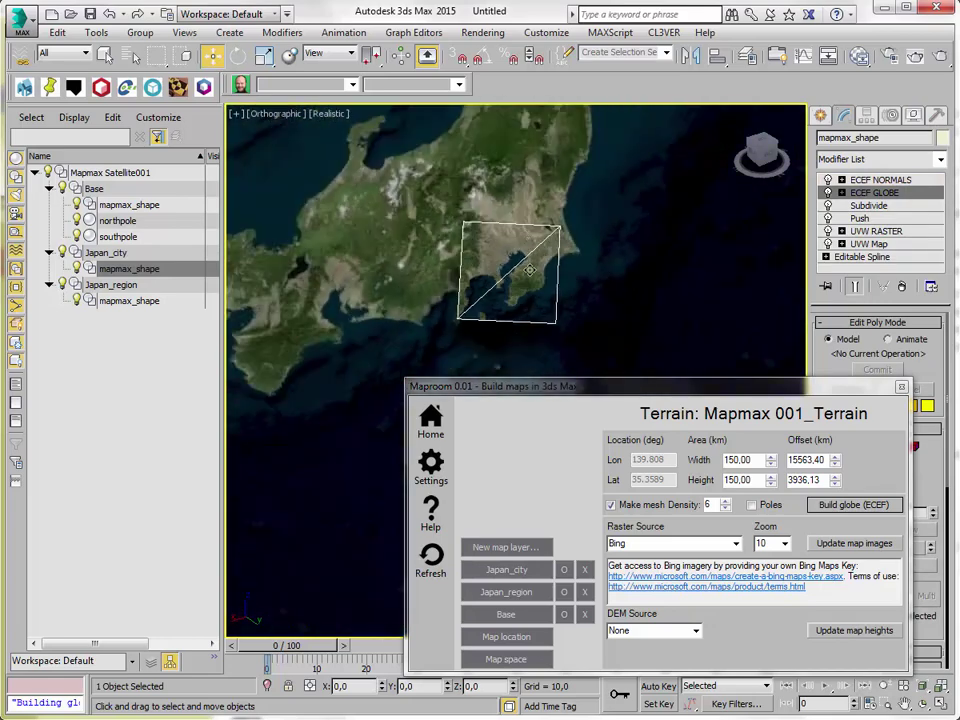
{"action": "double_click", "coordinate": [706, 505]}
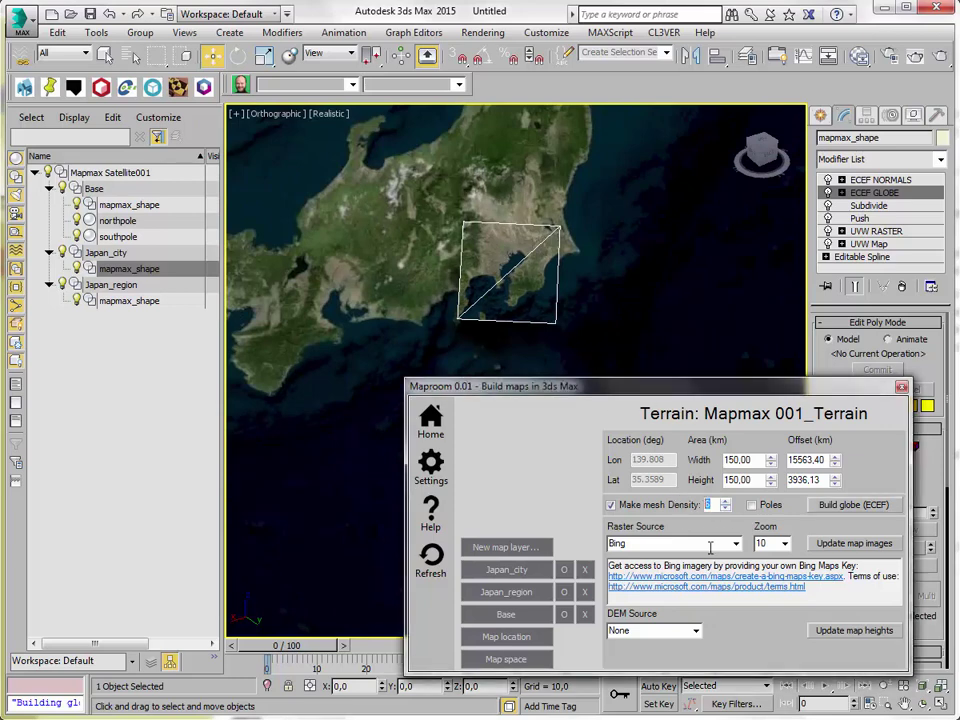
{"action": "left_click", "coordinate": [837, 507]}
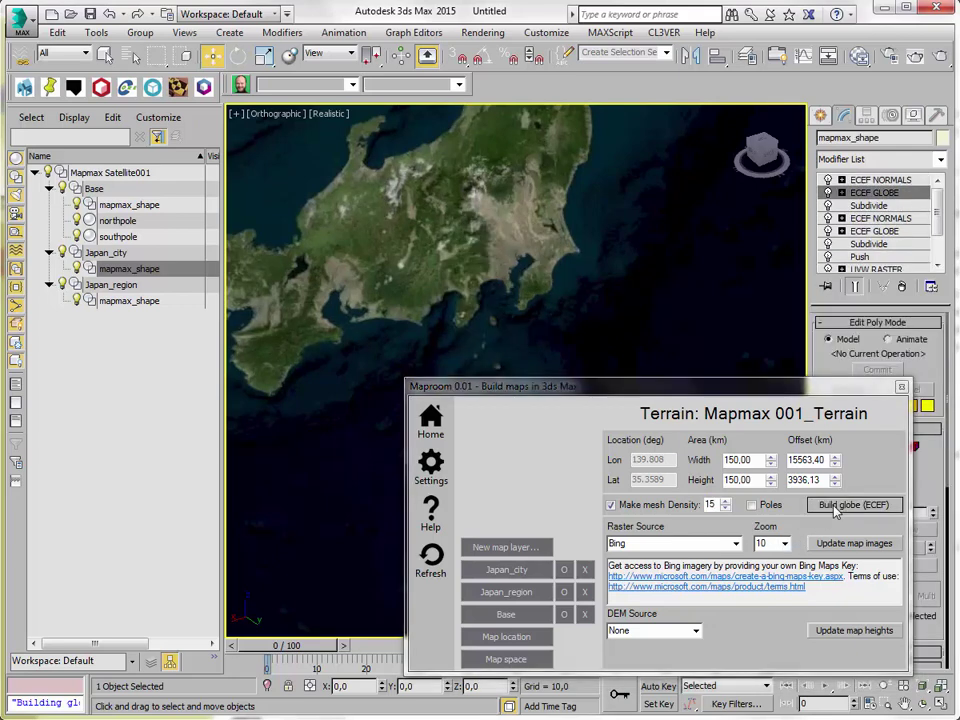
Delete both sets of ECEF NORMALS, ECEF GLOBE and Subdivide modifiers above Push on the Japan_city shape
{"action": "left_click", "coordinate": [880, 180]}
{"action": "left_click", "coordinate": [903, 287]}
{"action": "left_click", "coordinate": [903, 287]}
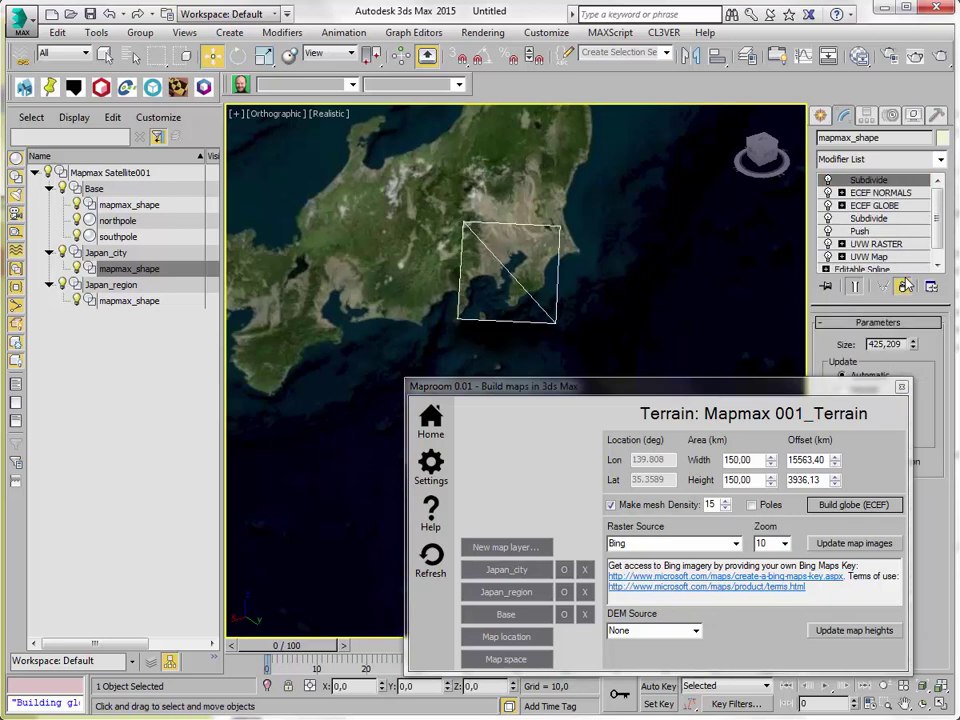
{"action": "left_click", "coordinate": [904, 287]}
{"action": "left_click", "coordinate": [904, 287]}
{"action": "left_click", "coordinate": [904, 287]}
{"action": "left_click", "coordinate": [904, 287]}
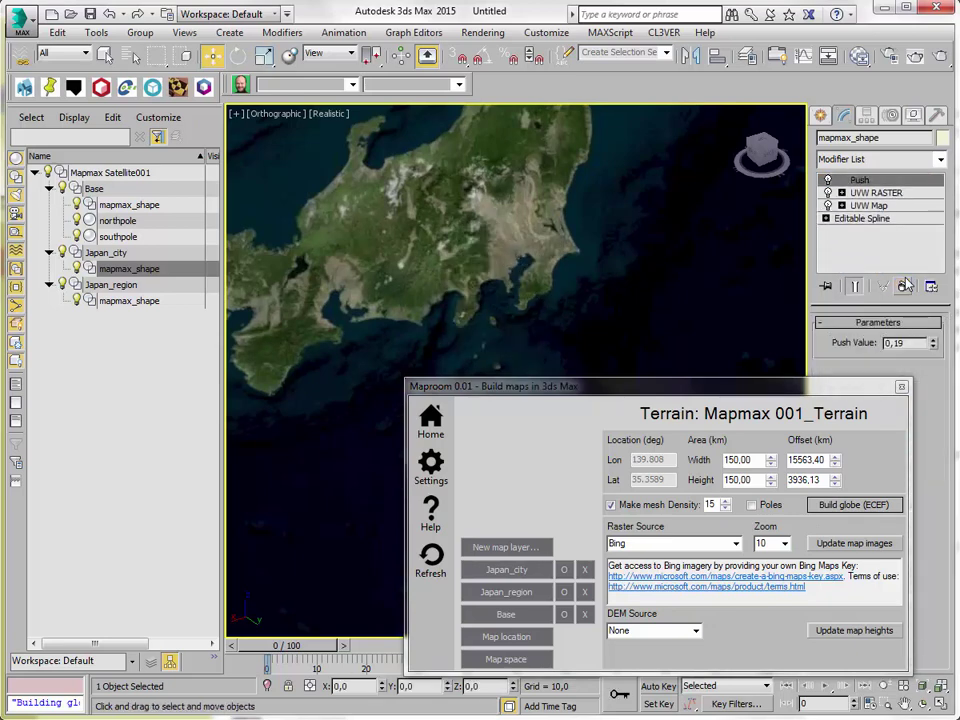
Rebuild the Japan_city layer onto the ECEF globe with mesh density 20, clearing its previous ECEF NORMALS, ECEF GLOBE and Subdivide modifiers
{"action": "left_click", "coordinate": [826, 506]}
{"action": "left_click", "coordinate": [726, 502]}
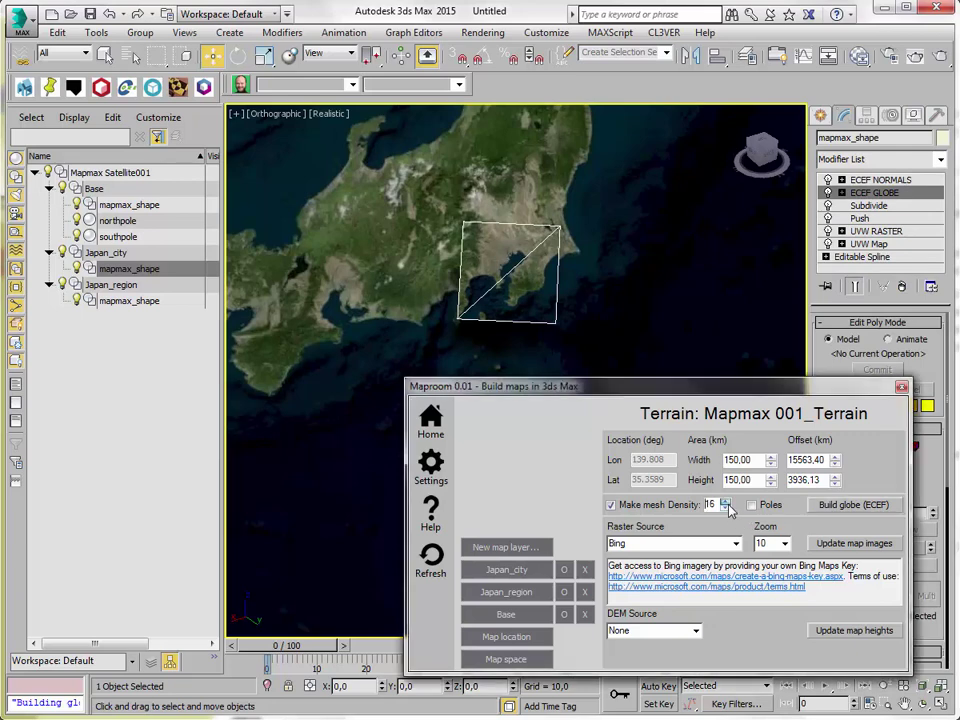
{"action": "left_click", "coordinate": [885, 179]}
{"action": "left_click", "coordinate": [901, 287]}
{"action": "left_click", "coordinate": [901, 287]}
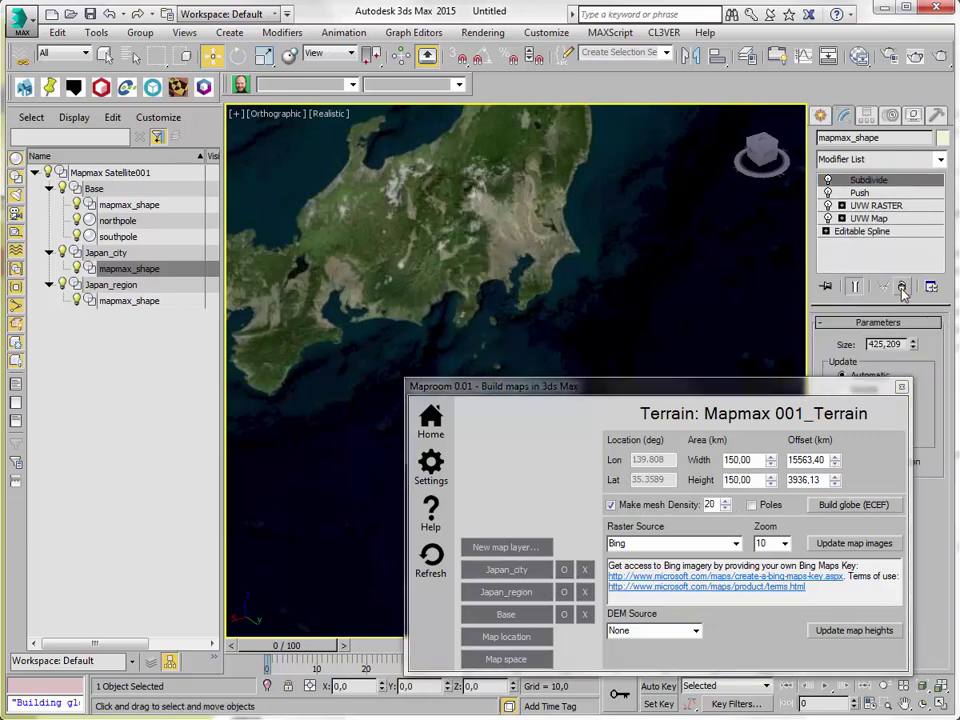
{"action": "left_click", "coordinate": [850, 506]}
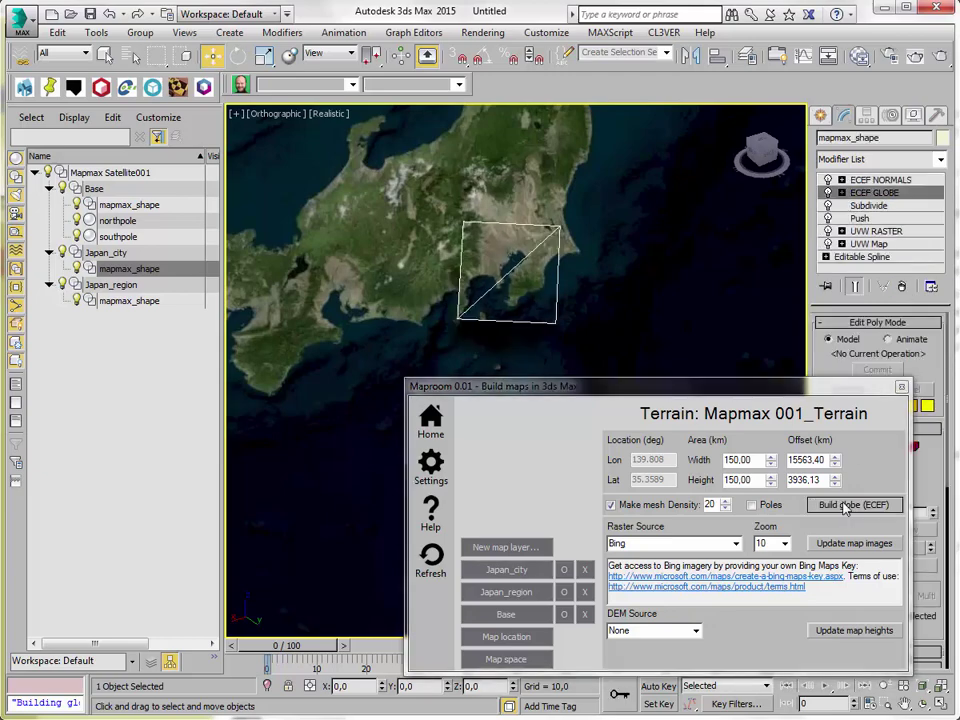
{"action": "middle_click_drag", "start_coordinate": [590, 318], "coordinate": [671, 238], "text": "alt"}
Delete the ECEF NORMALS, ECEF GLOBE and Subdivide modifiers from the Japan_region shape
{"action": "left_click", "coordinate": [446, 317]}
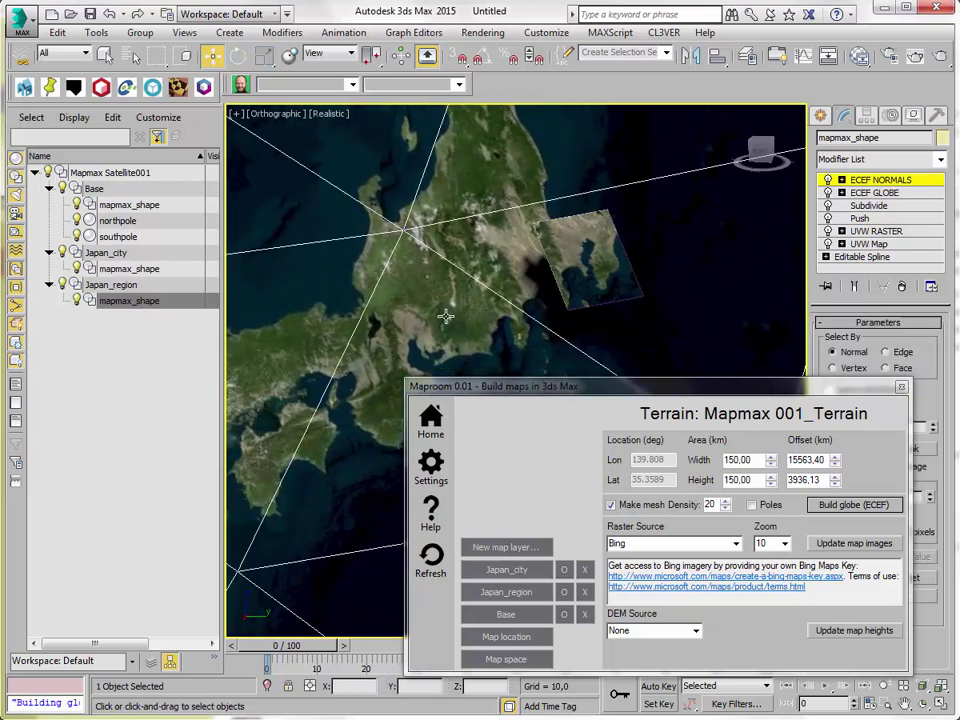
{"action": "left_click", "coordinate": [507, 592]}
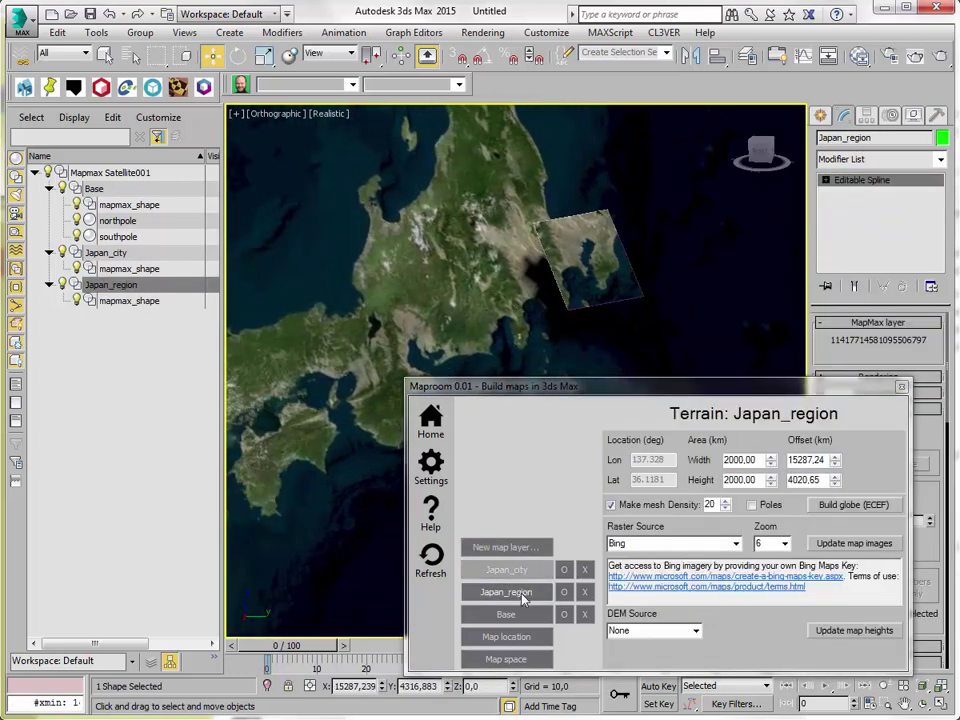
{"action": "left_click", "coordinate": [520, 596]}
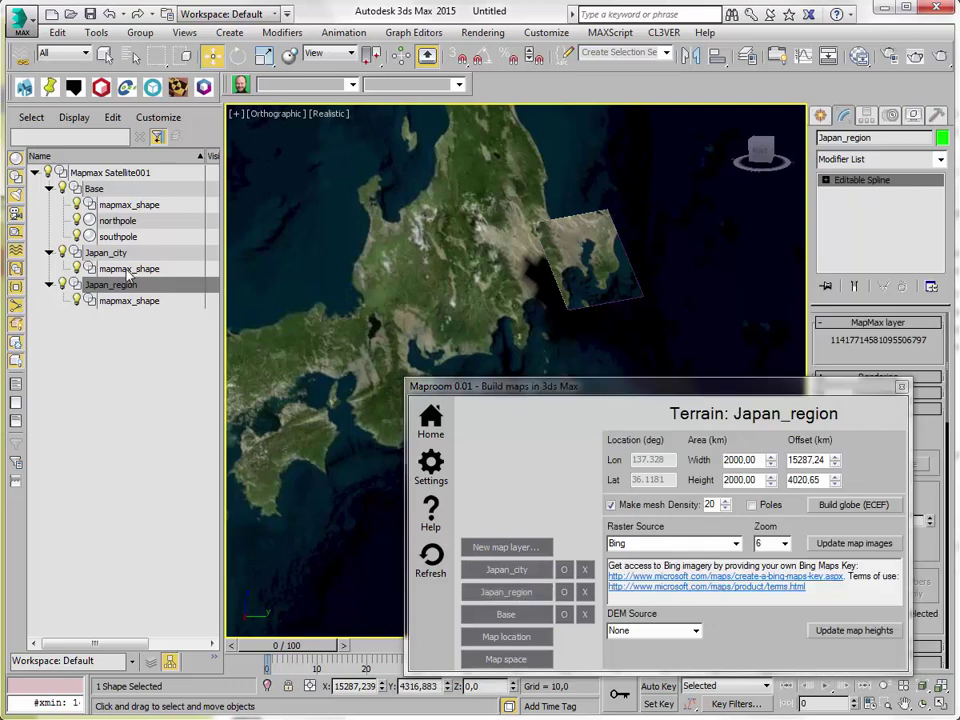
{"action": "left_click", "coordinate": [128, 269]}
{"action": "left_click", "coordinate": [142, 301]}
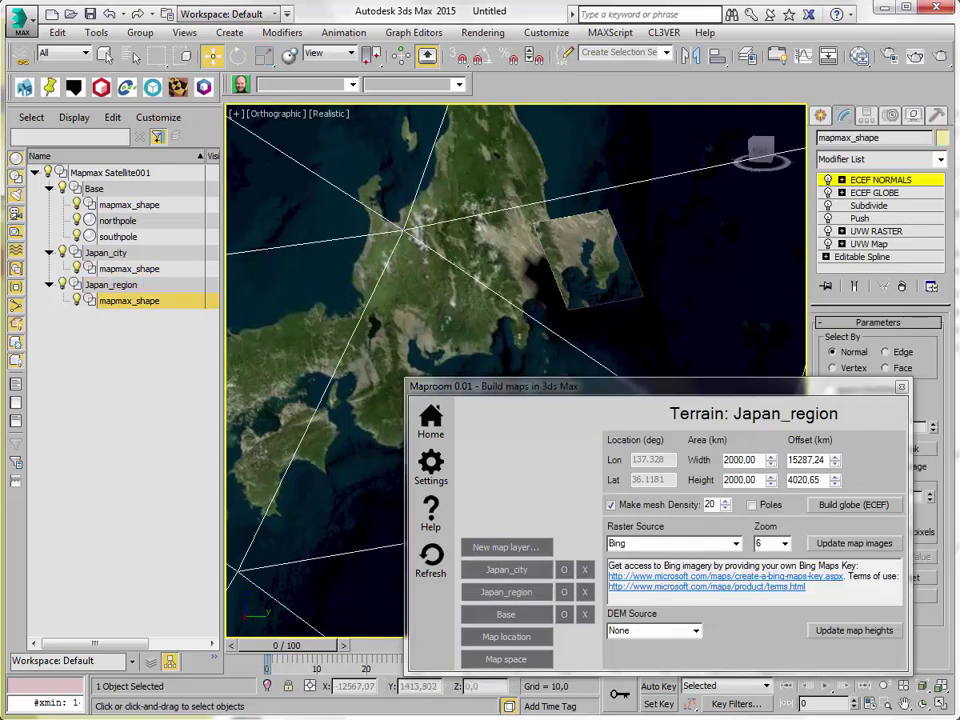
{"action": "left_click", "coordinate": [901, 286]}
{"action": "left_click", "coordinate": [901, 286]}
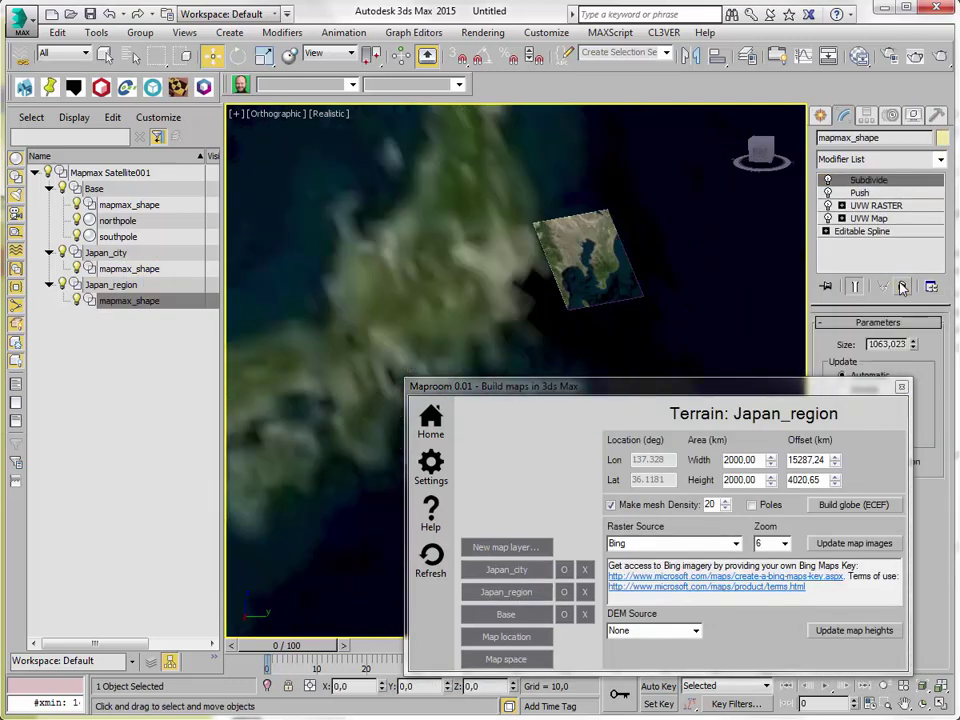
{"action": "left_click", "coordinate": [901, 286]}
Rebuild the Japan_region layer onto the ECEF globe with mesh density 15
{"action": "left_click_drag", "start_coordinate": [717, 504], "coordinate": [701, 503]}
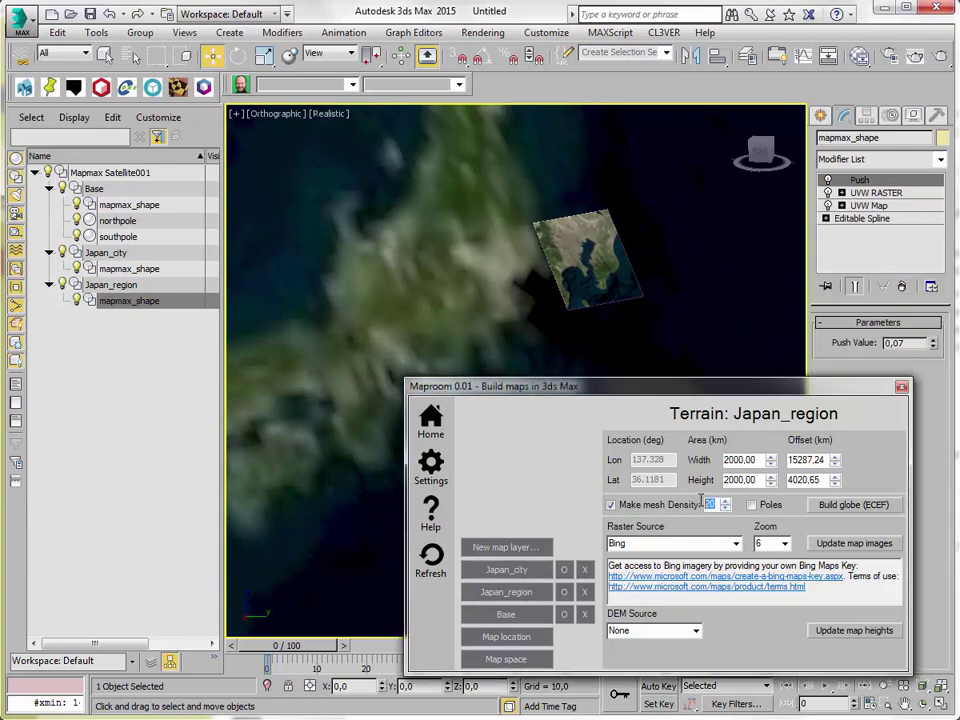
{"action": "type", "text": "15"}
{"action": "left_click", "coordinate": [845, 506]}
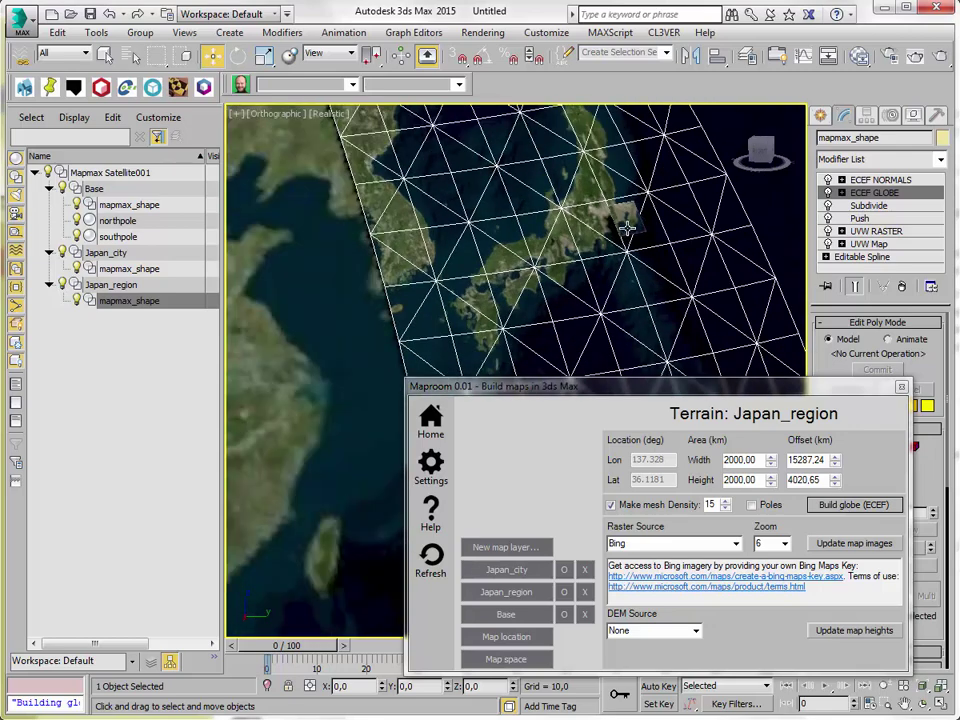
Try adjusting the Push modifier beneath Subdivide on the Japan_city shape, then delete that modifier
{"action": "left_click", "coordinate": [621, 214]}
{"action": "left_click", "coordinate": [859, 219]}
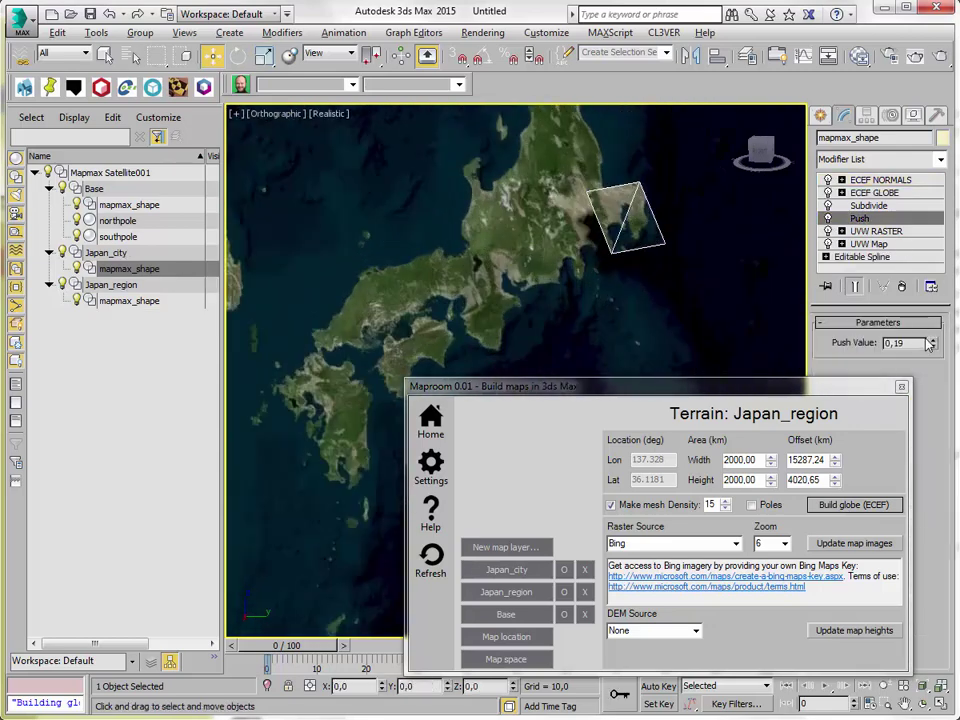
{"action": "mouse_move", "coordinate": [930, 343]}
{"action": "left_mouse_down"}
{"action": "mouse_move", "coordinate": [945, 379]}
{"action": "mouse_move", "coordinate": [919, 338]}
{"action": "left_mouse_up"}
{"action": "left_click", "coordinate": [901, 287]}
Add a Push modifier above ECEF NORMALS on the Japan_city shape and set its push value to -119,34
{"action": "left_click", "coordinate": [876, 180]}
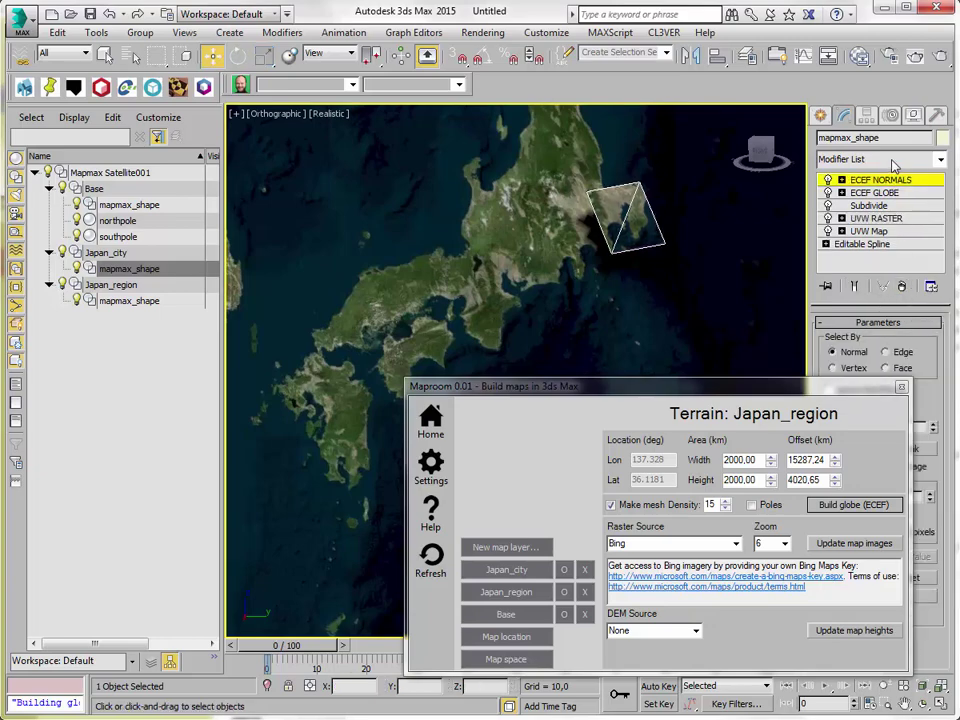
{"action": "left_click", "coordinate": [893, 160]}
{"action": "scroll", "coordinate": [900, 190], "scroll_direction": "down", "scroll_amount": 15}
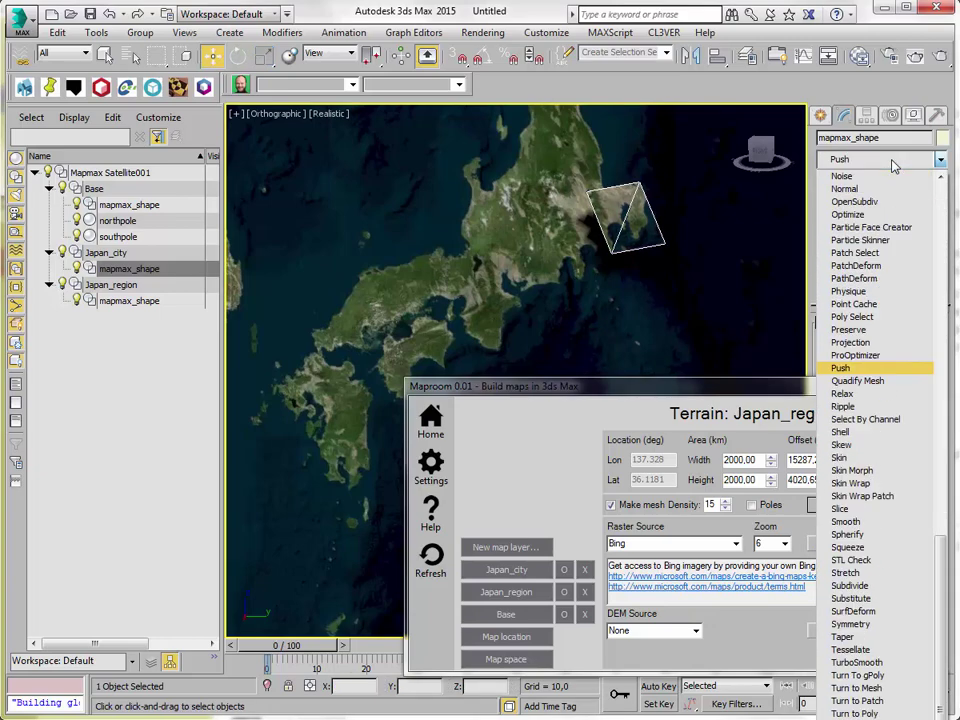
{"action": "left_click", "coordinate": [917, 377]}
{"action": "left_click_drag", "start_coordinate": [934, 345], "coordinate": [934, 505]}
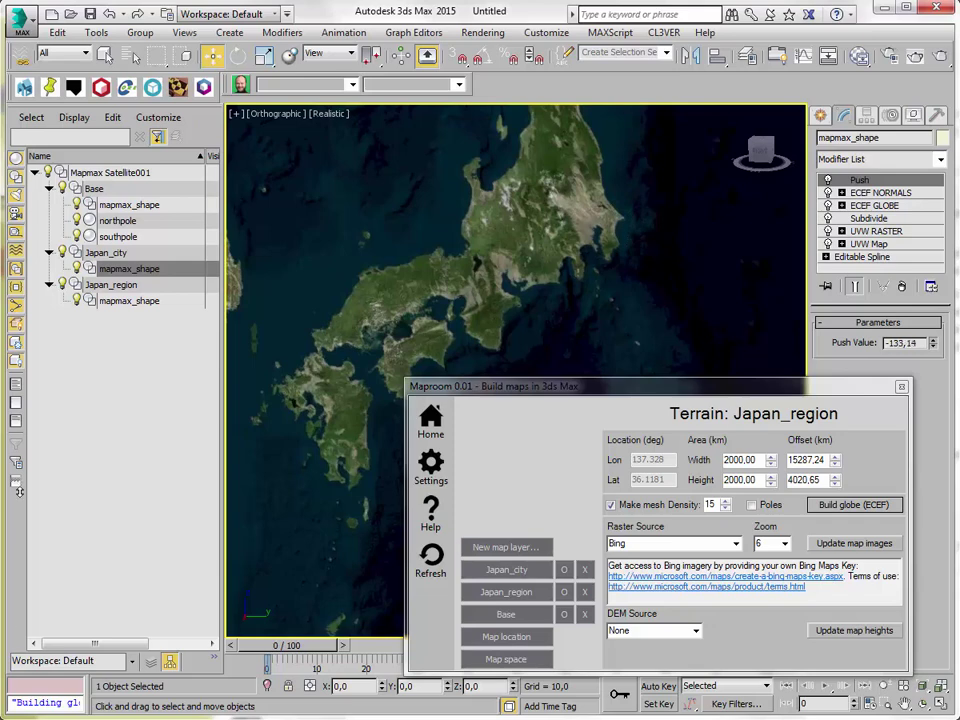
{"action": "left_click_drag", "start_coordinate": [16, 339], "coordinate": [307, 406]}
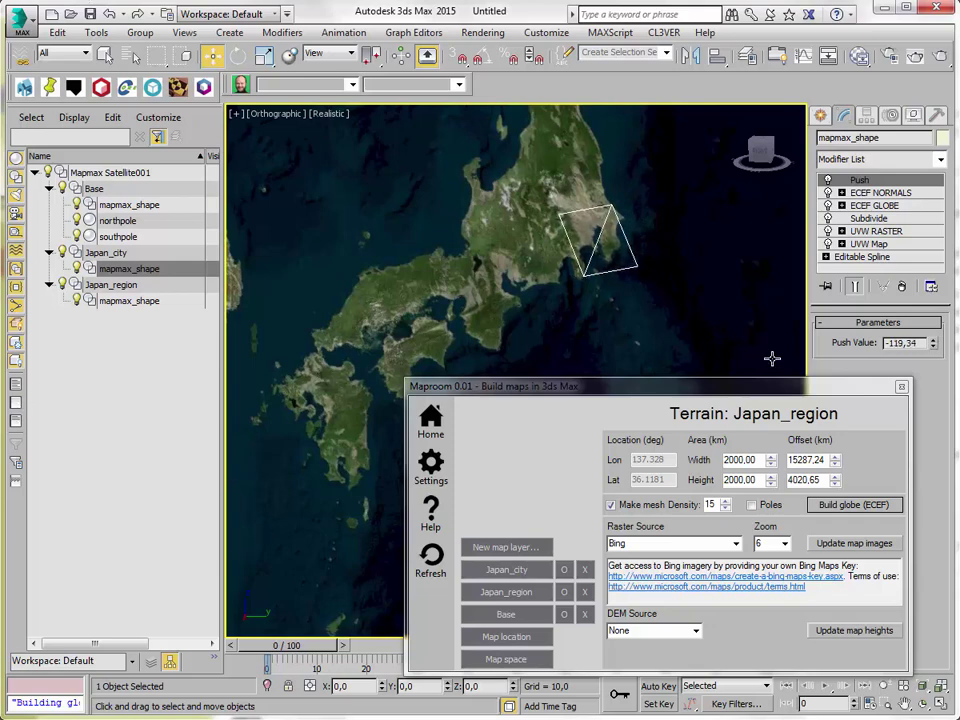
Close the Maproom window and render a view centred on Japan
{"action": "left_click", "coordinate": [900, 386]}
{"action": "scroll", "coordinate": [603, 410], "scroll_direction": "down", "scroll_amount": 8}
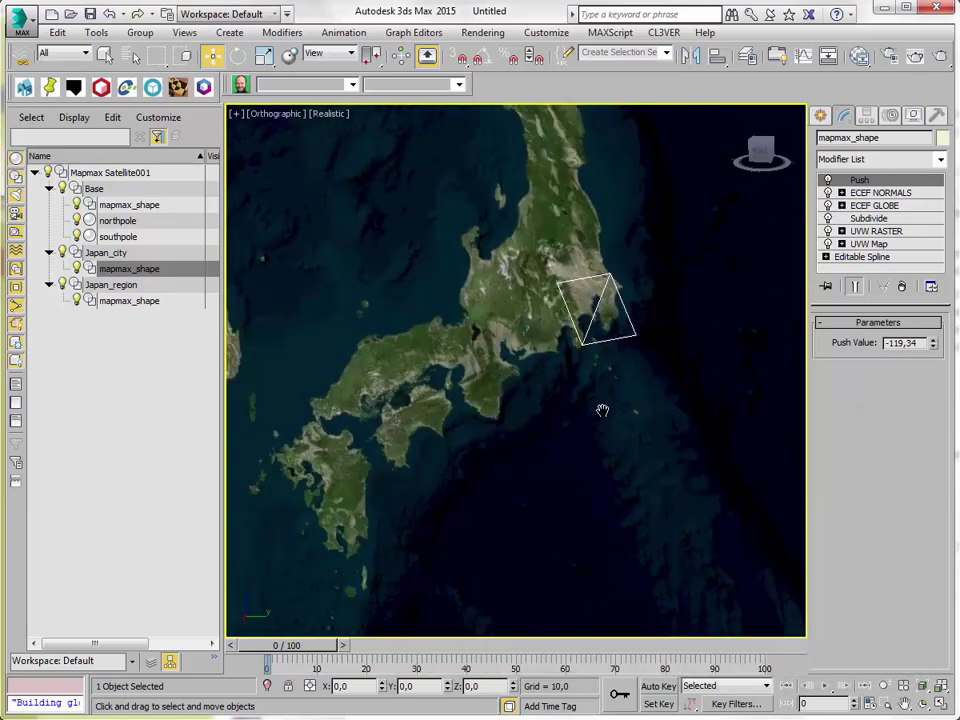
{"action": "scroll", "coordinate": [604, 416], "scroll_direction": "down", "scroll_amount": 3}
{"action": "scroll", "coordinate": [605, 402], "scroll_direction": "up", "scroll_amount": 12}
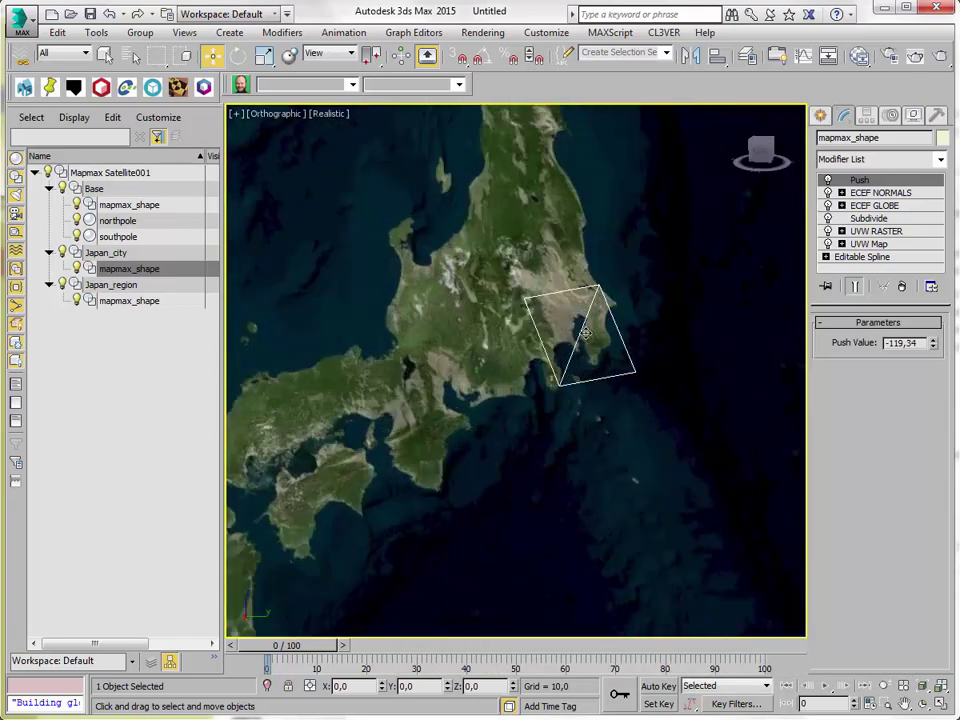
{"action": "scroll", "coordinate": [584, 332], "scroll_direction": "down", "scroll_amount": 6}
{"action": "left_click", "coordinate": [940, 58]}
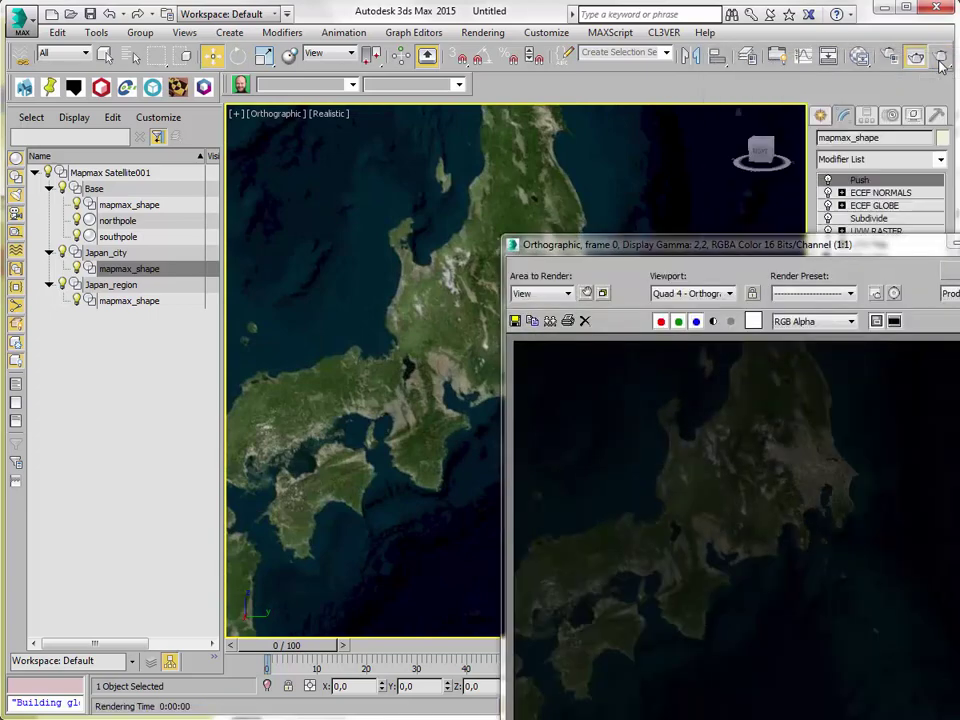
Render a wider view of East Asia on the globe, then render it again from a rotated angle
{"action": "scroll", "coordinate": [545, 300], "scroll_direction": "down", "scroll_amount": 10}
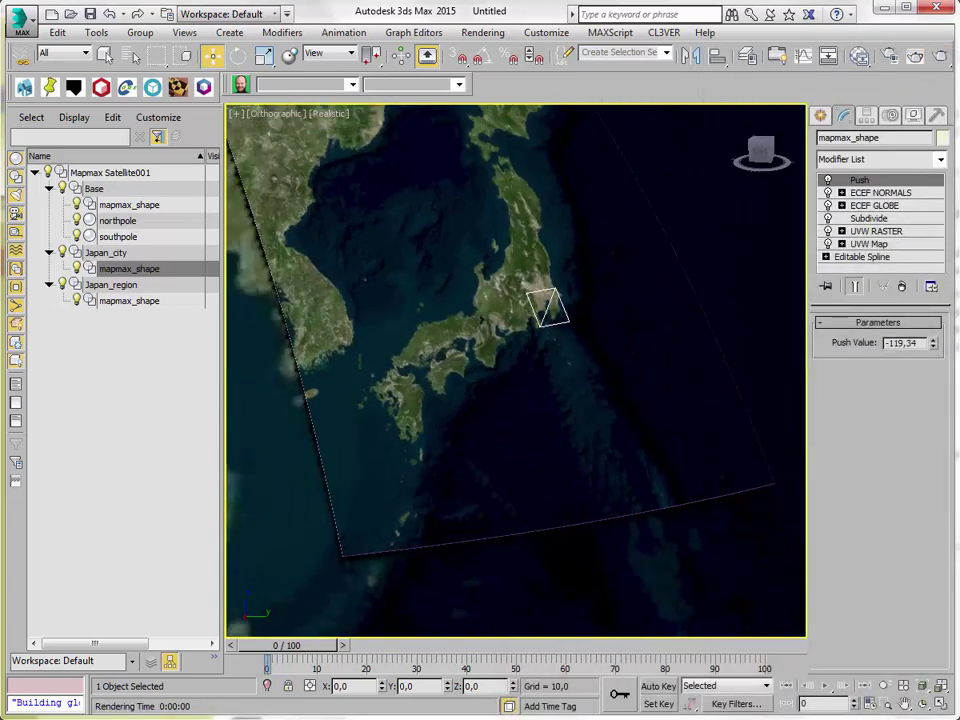
{"action": "middle_click_drag", "start_coordinate": [556, 458], "coordinate": [633, 511]}
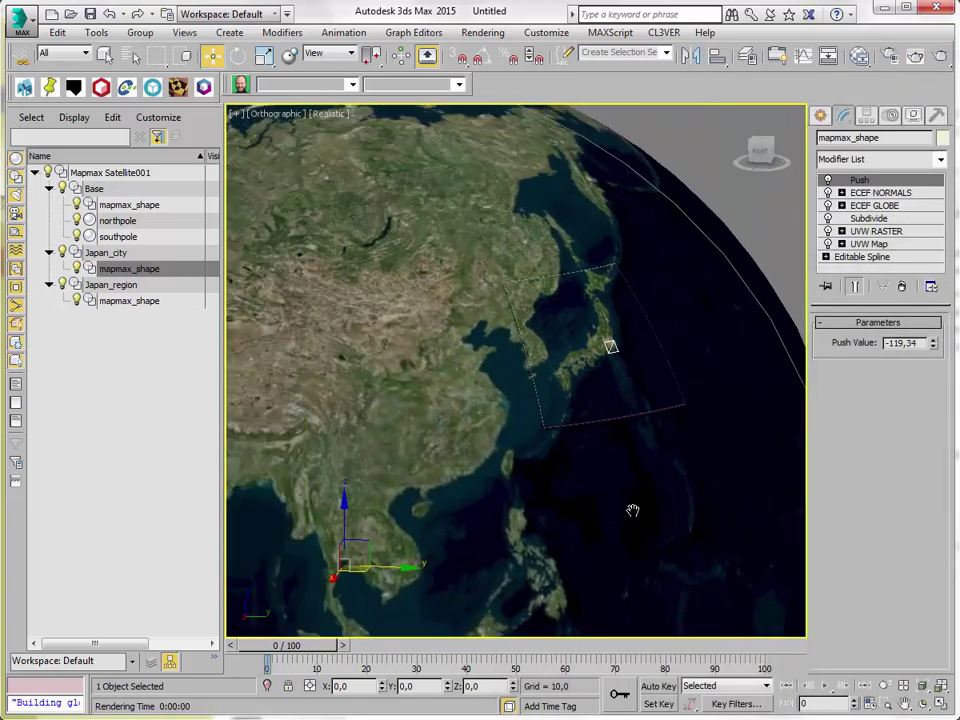
{"action": "left_click", "coordinate": [941, 57]}
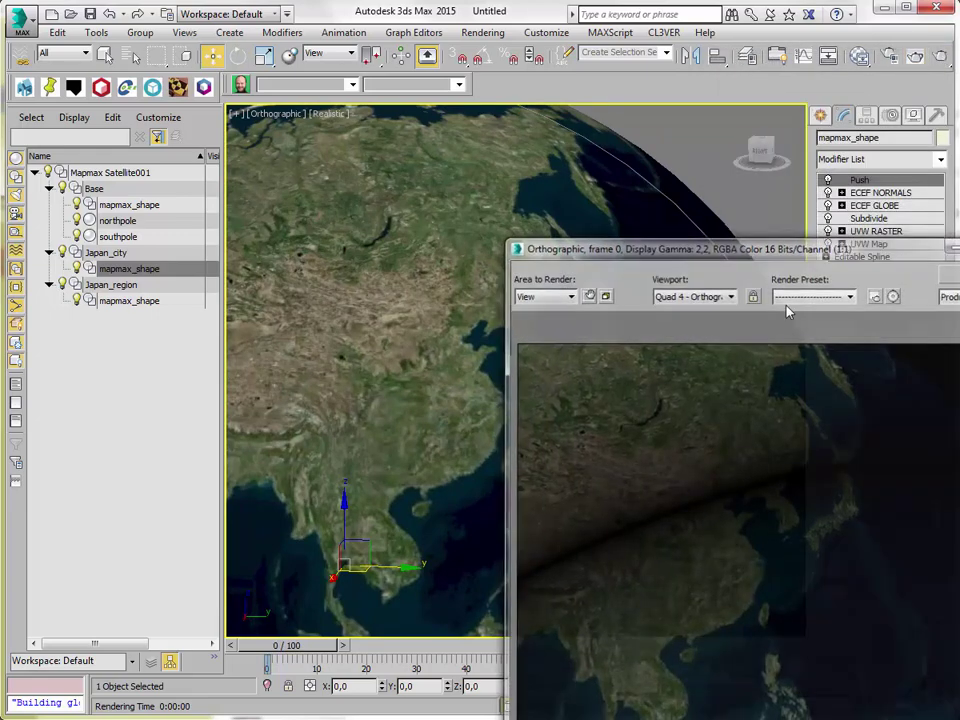
{"action": "middle_click_drag", "start_coordinate": [579, 336], "coordinate": [401, 311], "text": "alt"}
{"action": "left_click", "coordinate": [941, 57]}
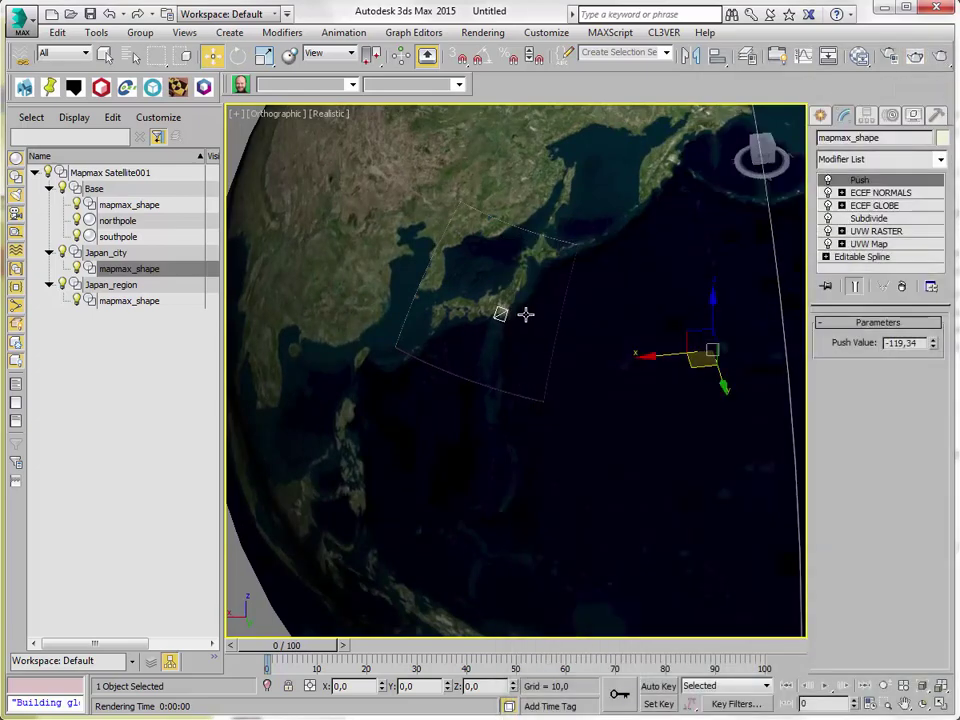
Set the environment's ambient light to a neutral grey of RGB 155, 155, 155
{"action": "middle_click_drag", "start_coordinate": [525, 313], "coordinate": [555, 362]}
{"action": "scroll", "coordinate": [530, 340], "scroll_direction": "down", "scroll_amount": 2}
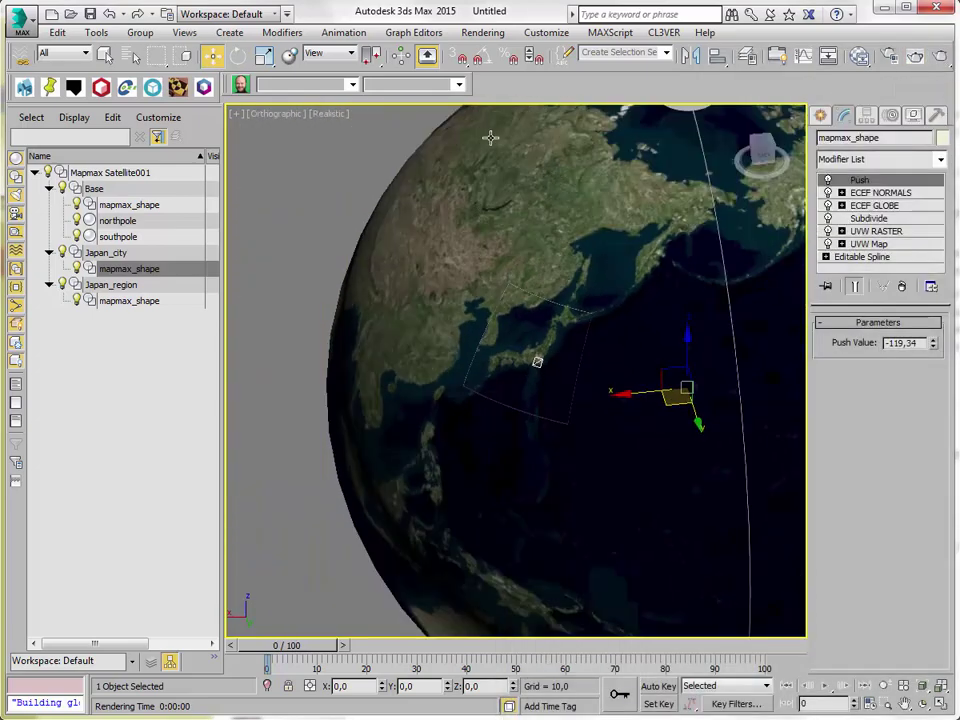
{"action": "scroll", "coordinate": [548, 350], "scroll_direction": "down", "scroll_amount": 4}
{"action": "middle_click_drag", "start_coordinate": [550, 352], "coordinate": [642, 363], "text": "alt"}
{"action": "key", "text": "8"}
{"action": "left_click", "coordinate": [564, 306]}
{"action": "left_click_drag", "start_coordinate": [516, 170], "coordinate": [563, 170]}
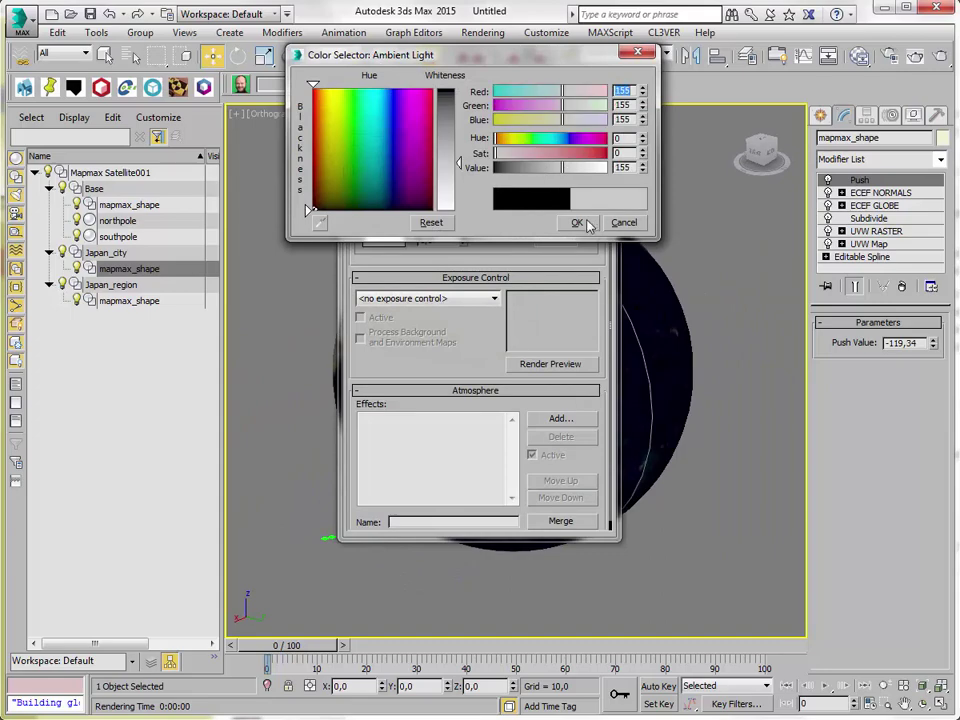
{"action": "left_click", "coordinate": [577, 222]}
{"action": "left_click", "coordinate": [606, 86]}
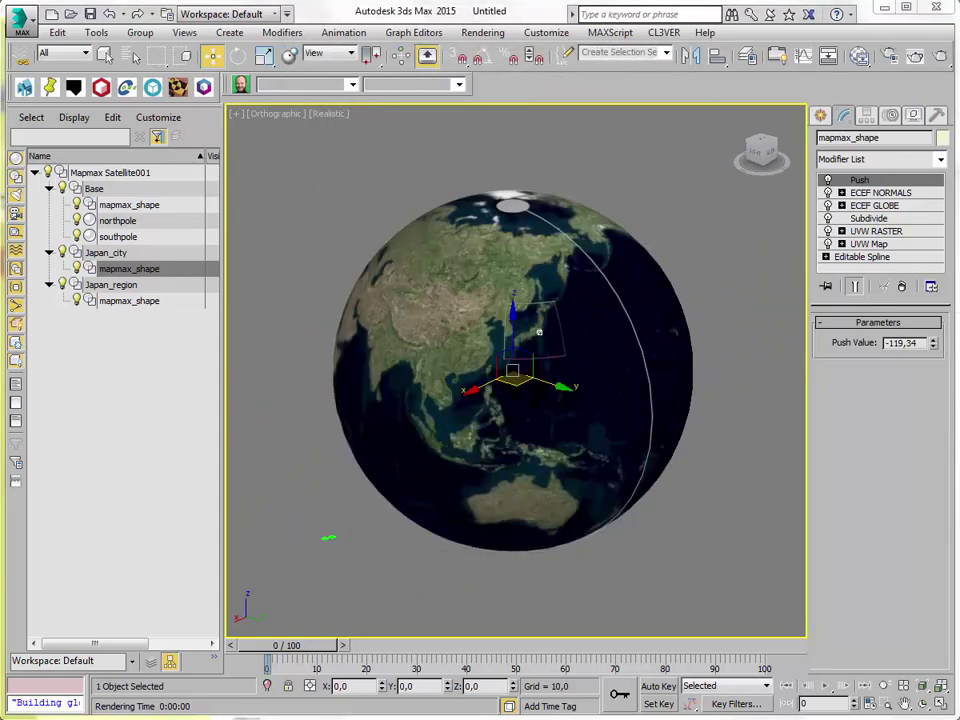
Render the whole globe with the brighter ambient light, then render a closer view of East Asia
{"action": "left_click", "coordinate": [915, 55]}
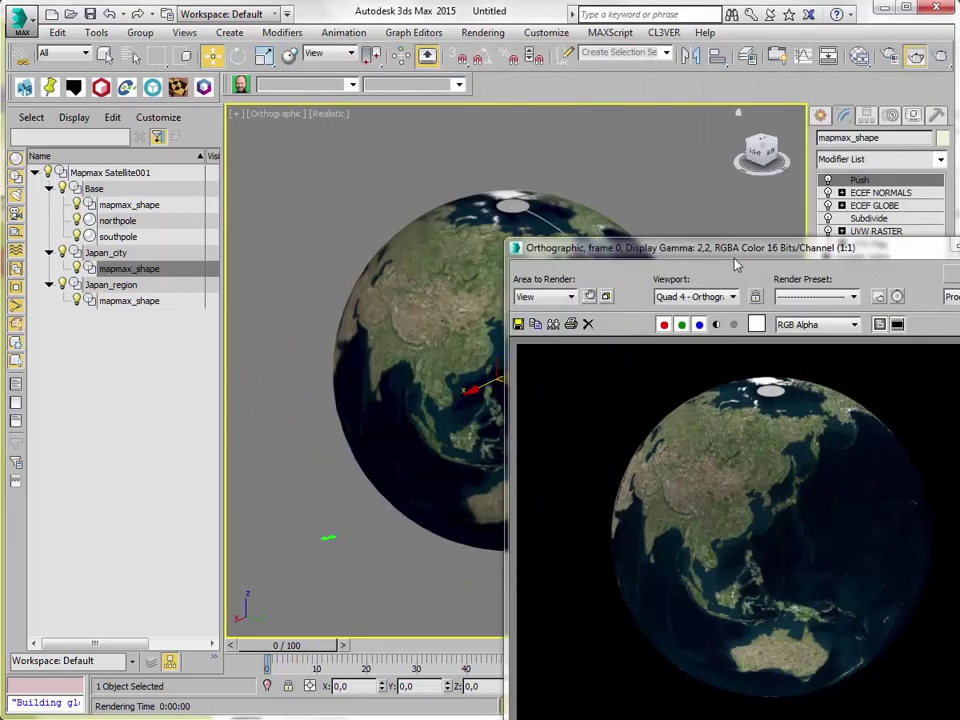
{"action": "left_click_drag", "start_coordinate": [738, 260], "coordinate": [959, 273]}
{"action": "scroll", "coordinate": [537, 332], "scroll_direction": "up", "scroll_amount": 5}
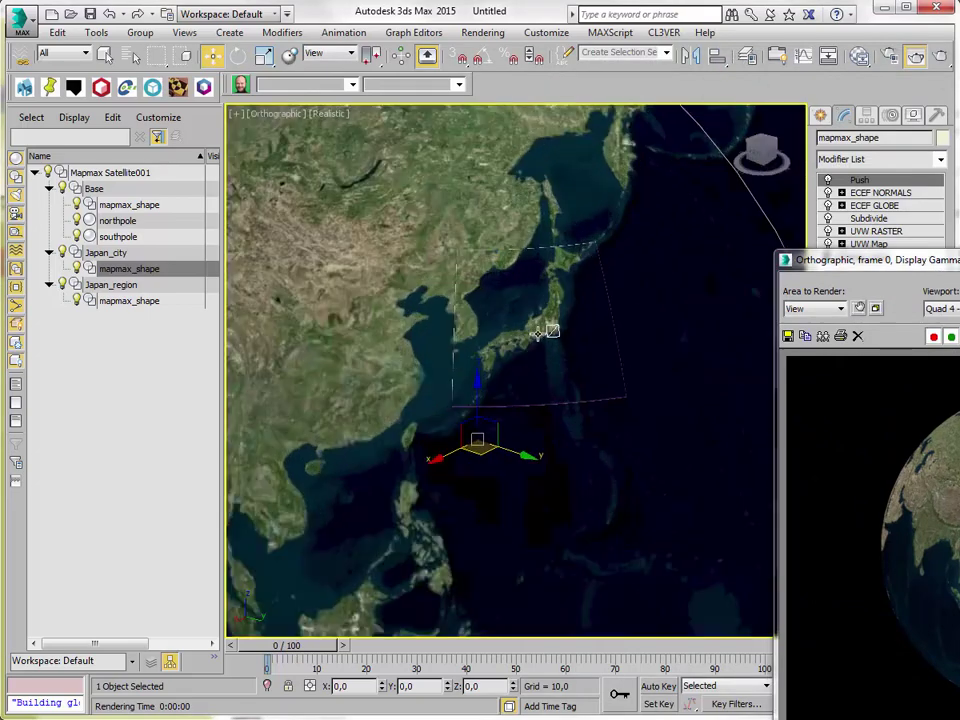
{"action": "left_click", "coordinate": [915, 55]}
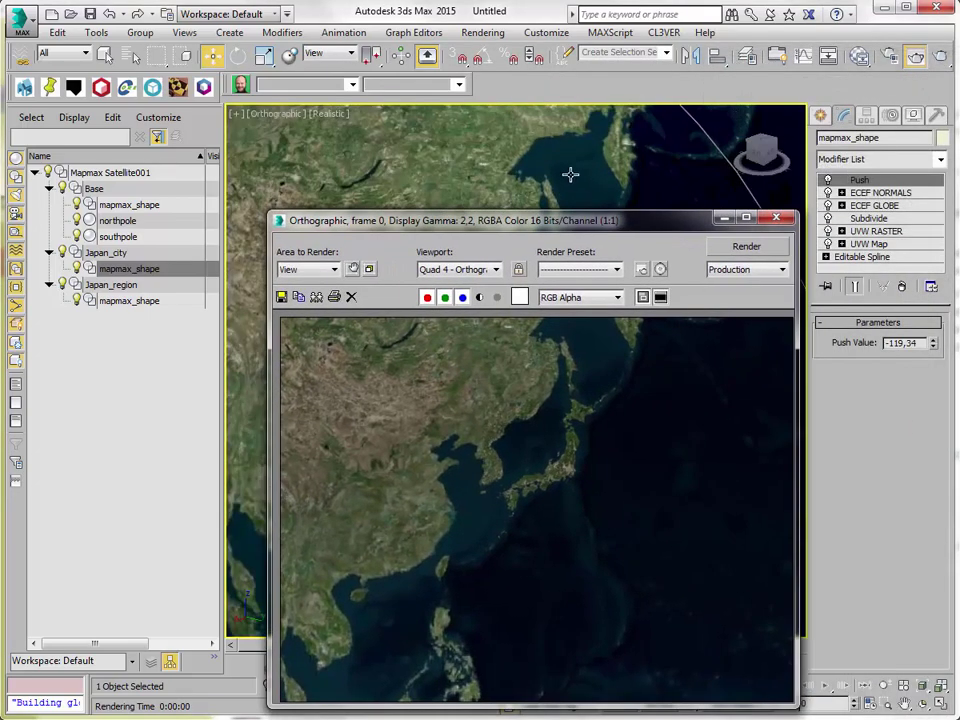
Render a close view of northern Japan and Sakhalin, then render the whole Japan region
{"action": "scroll", "coordinate": [572, 175], "scroll_direction": "up", "scroll_amount": 3}
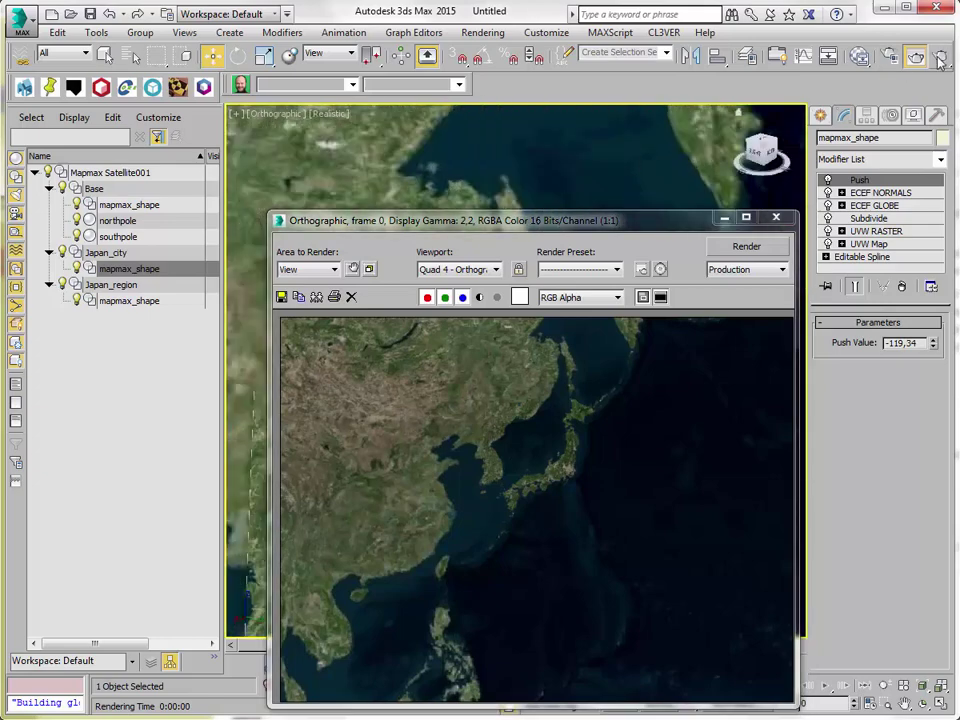
{"action": "left_click", "coordinate": [940, 57]}
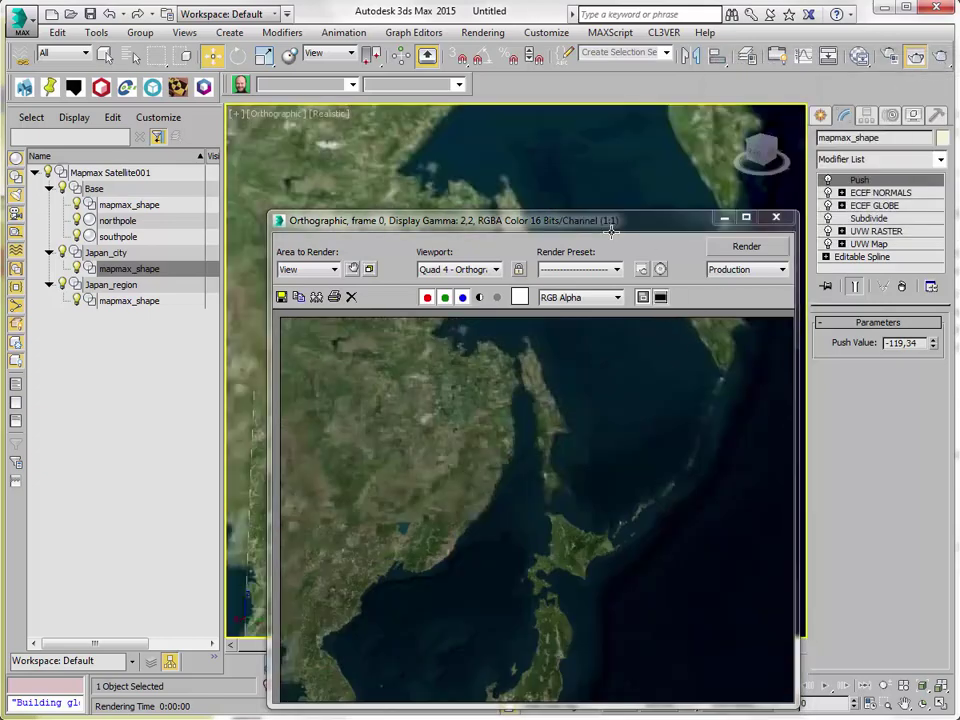
{"action": "left_click_drag", "start_coordinate": [611, 231], "coordinate": [352, 478]}
{"action": "scroll", "coordinate": [591, 478], "scroll_direction": "down", "scroll_amount": 5}
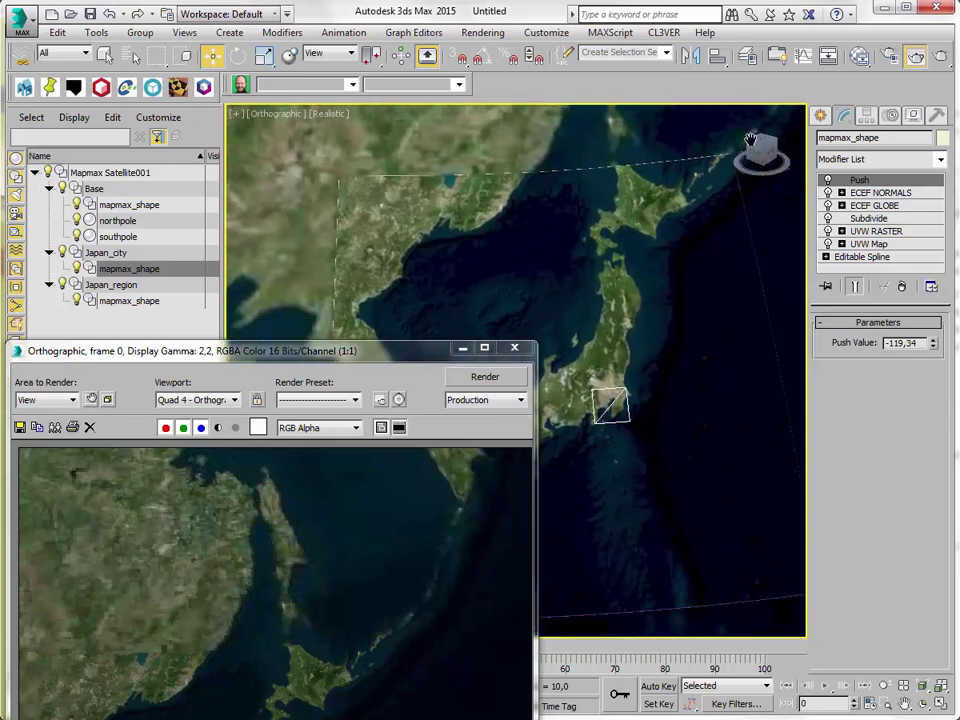
{"action": "left_click", "coordinate": [940, 57]}
{"action": "left_click_drag", "start_coordinate": [335, 350], "coordinate": [547, 112]}
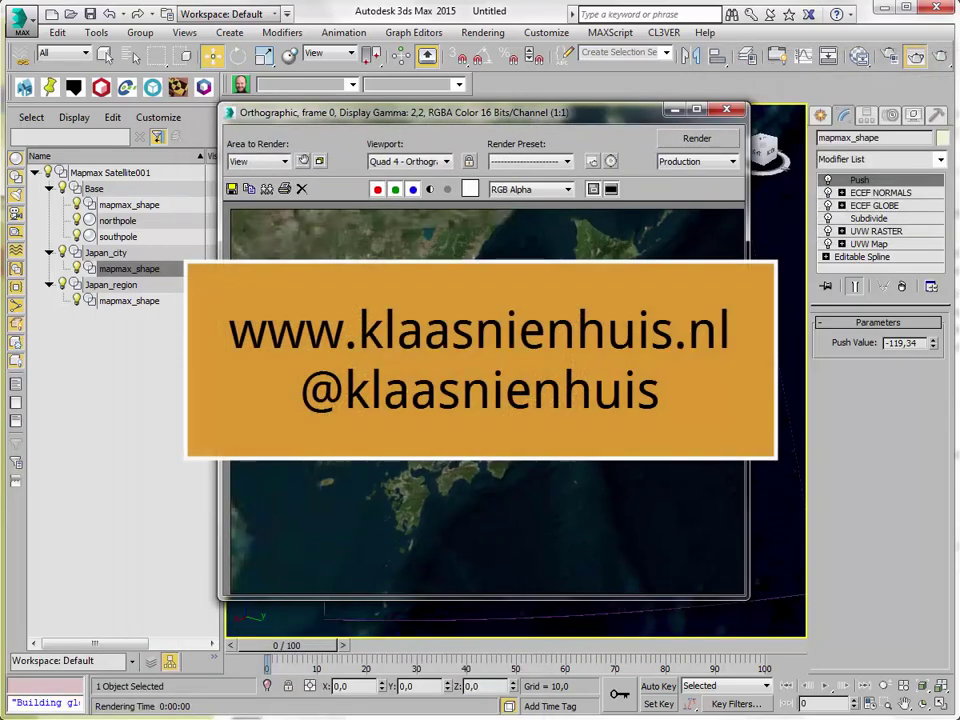